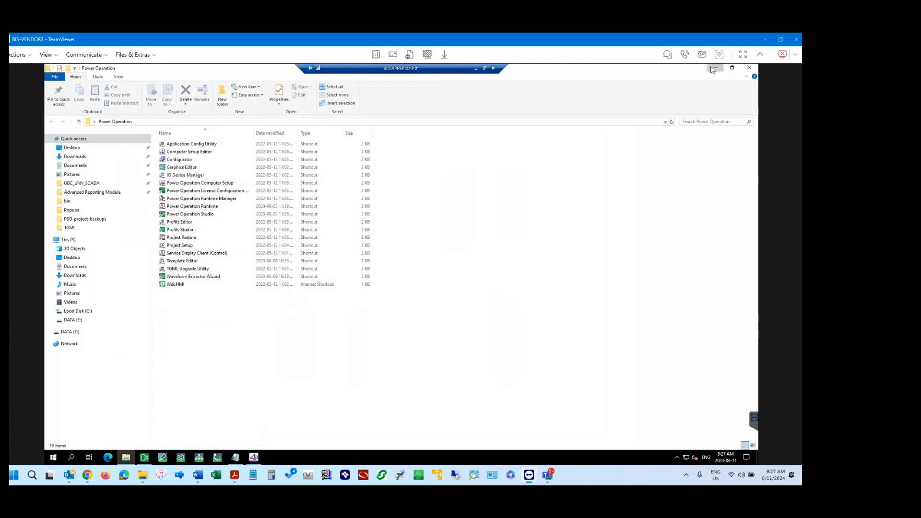
Open the Advanced Reporting Module folder from the desktop and bring the Power Operation folder back to the front
{"action": "left_click", "coordinate": [721, 72]}
{"action": "left_click", "coordinate": [725, 70]}
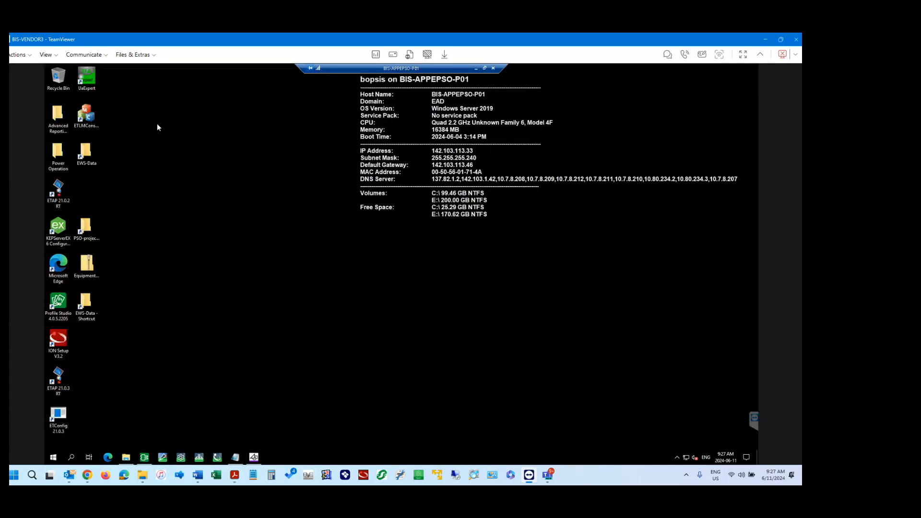
{"action": "double_click", "coordinate": [62, 116]}
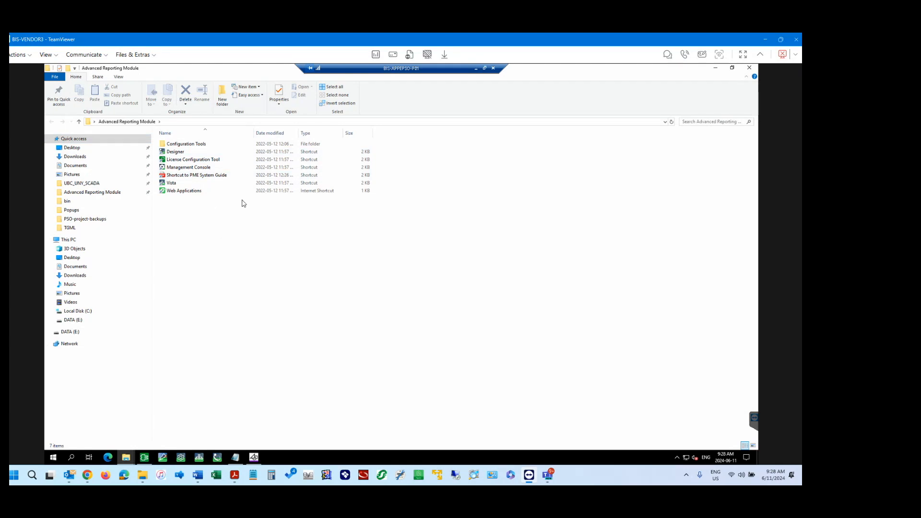
{"action": "mouse_move", "coordinate": [132, 459]}
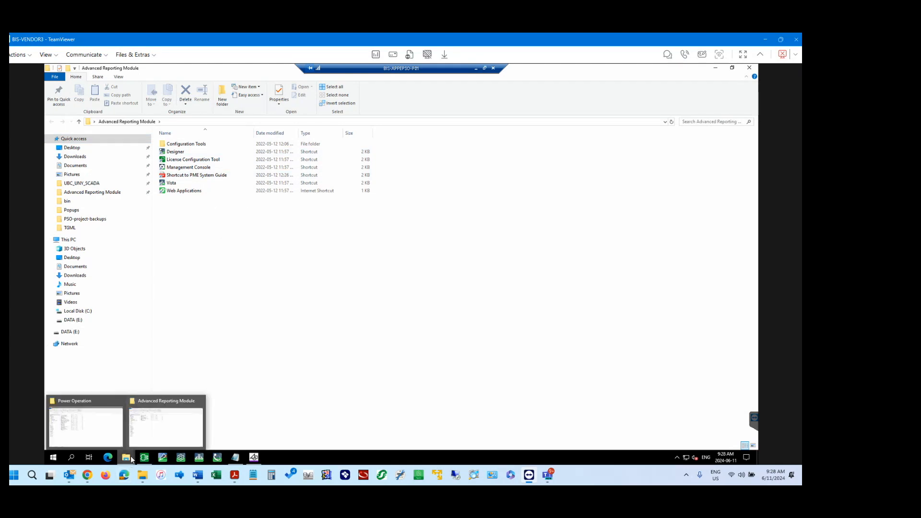
{"action": "left_click", "coordinate": [86, 428]}
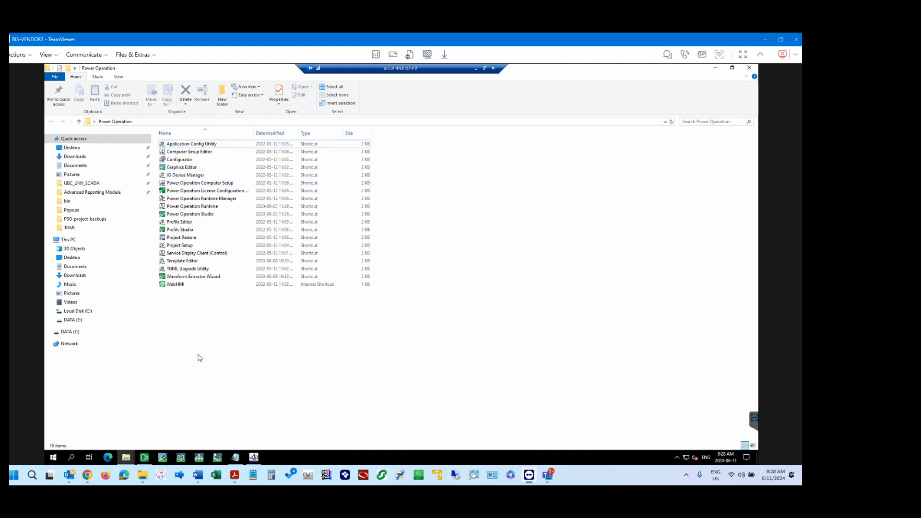
Select the Power Operation Studio shortcut in the Power Operation folder and switch to the running Power Operation Studio
{"action": "mouse_move", "coordinate": [144, 458]}
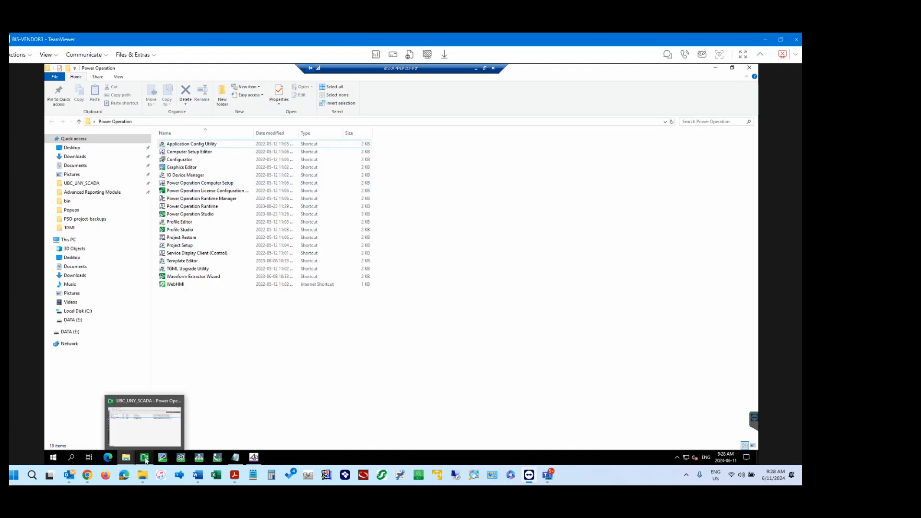
{"action": "left_click", "coordinate": [142, 432]}
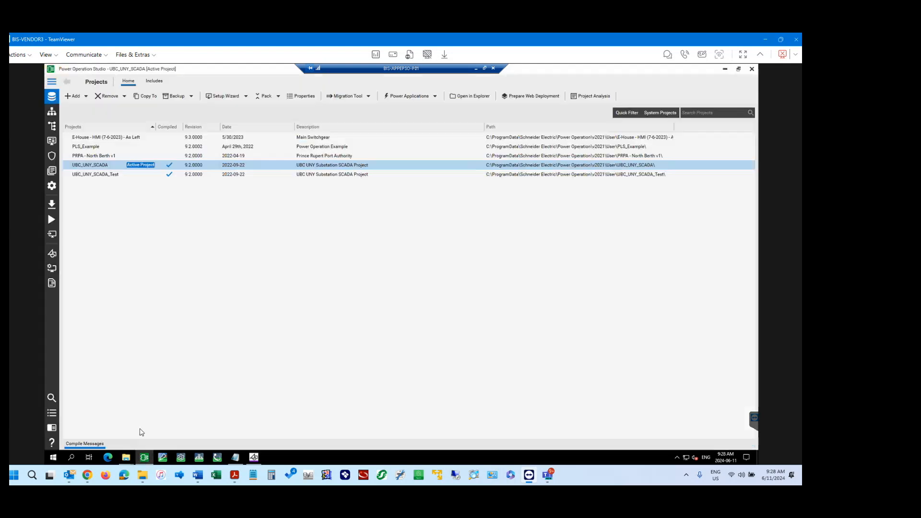
{"action": "left_click", "coordinate": [143, 458]}
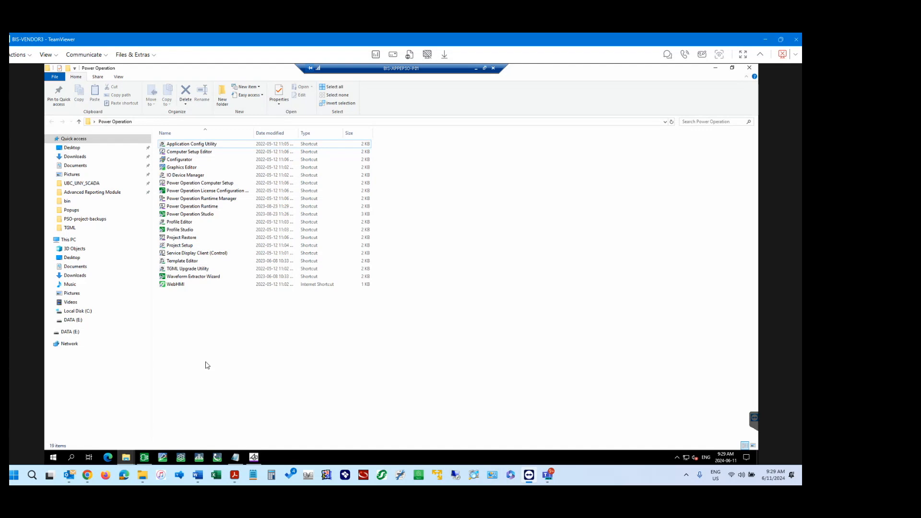
{"action": "left_click", "coordinate": [197, 216]}
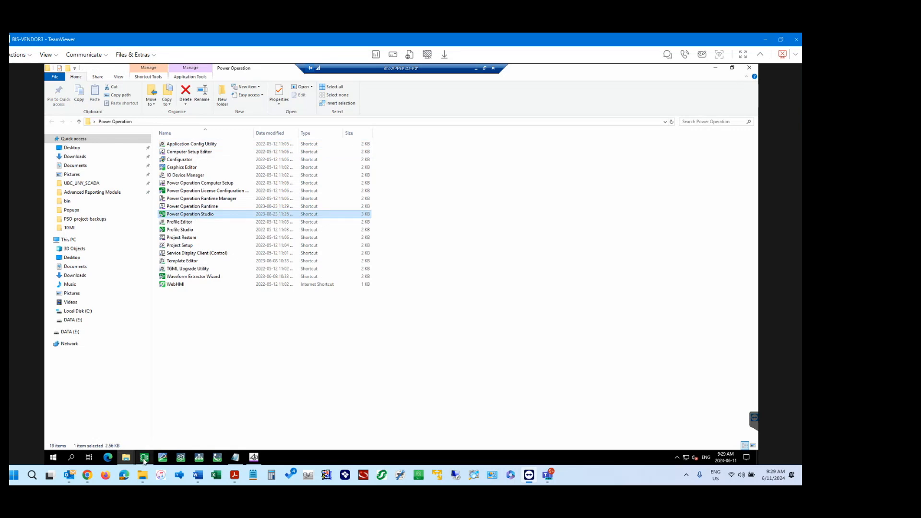
{"action": "mouse_move", "coordinate": [143, 461]}
{"action": "left_click", "coordinate": [173, 311]}
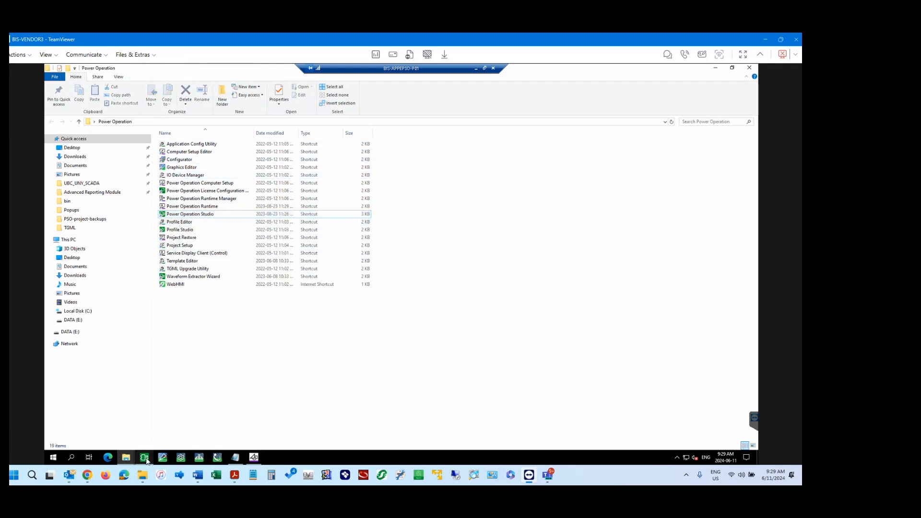
{"action": "left_click", "coordinate": [144, 430]}
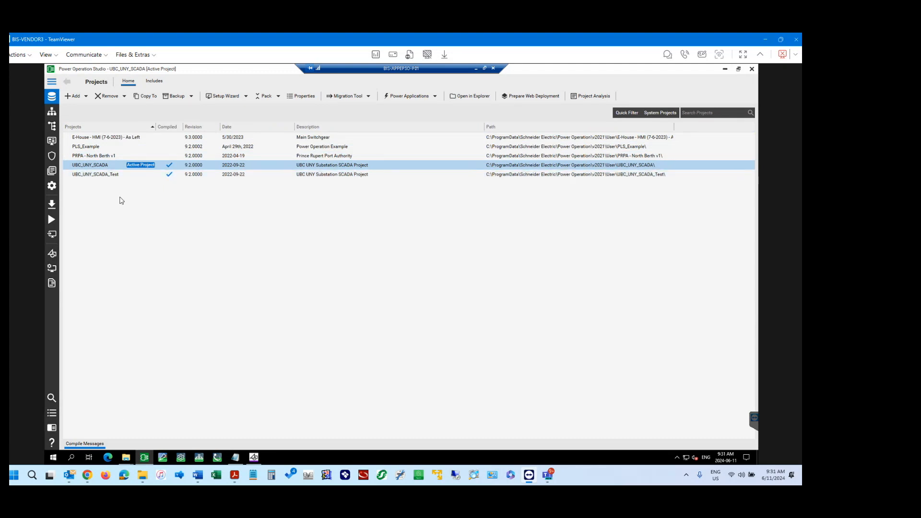
Inspect the PRPA - North Berth v1, UBC_UNY_SCADA and UBC_UNY_SCADA_Test entries in the project list
{"action": "left_click", "coordinate": [107, 173], "text": "ctrl"}
{"action": "left_click", "coordinate": [101, 158]}
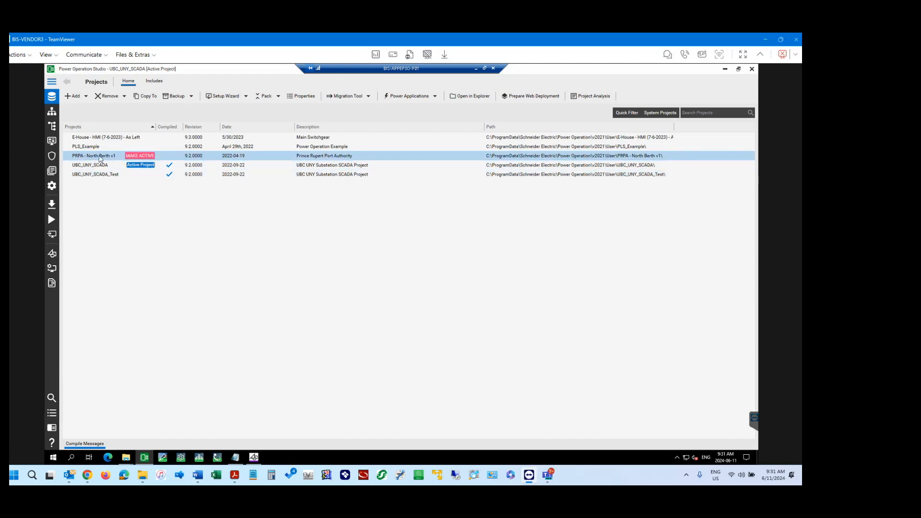
{"action": "left_click", "coordinate": [139, 158]}
{"action": "left_click", "coordinate": [105, 167], "text": "ctrl"}
{"action": "left_click", "coordinate": [101, 167]}
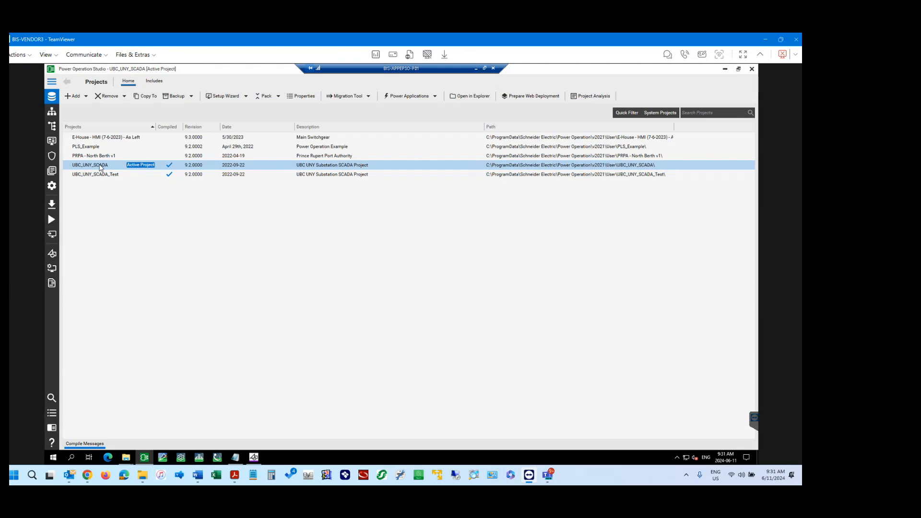
{"action": "left_click", "coordinate": [97, 158], "text": "ctrl"}
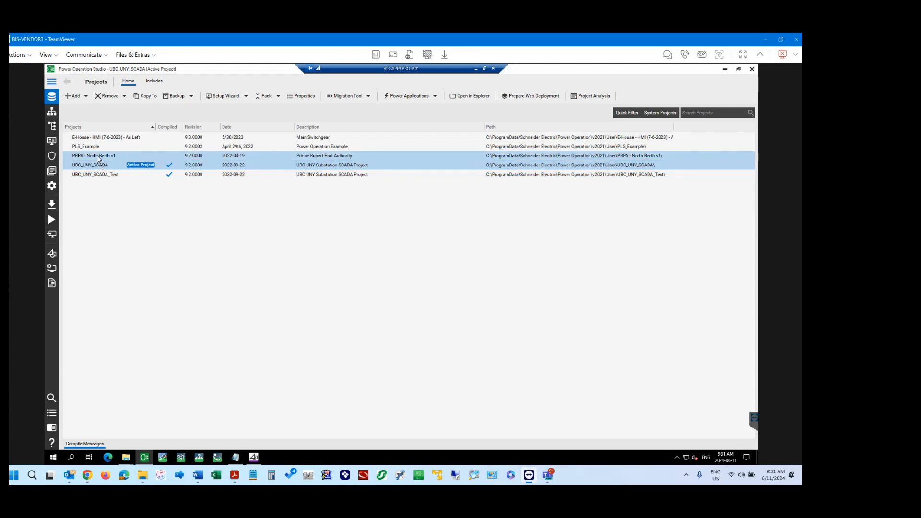
{"action": "left_click", "coordinate": [98, 157]}
Make UBC_UNY_SCADA_Test the active project and check the storage paths of the listed projects
{"action": "left_click", "coordinate": [100, 179]}
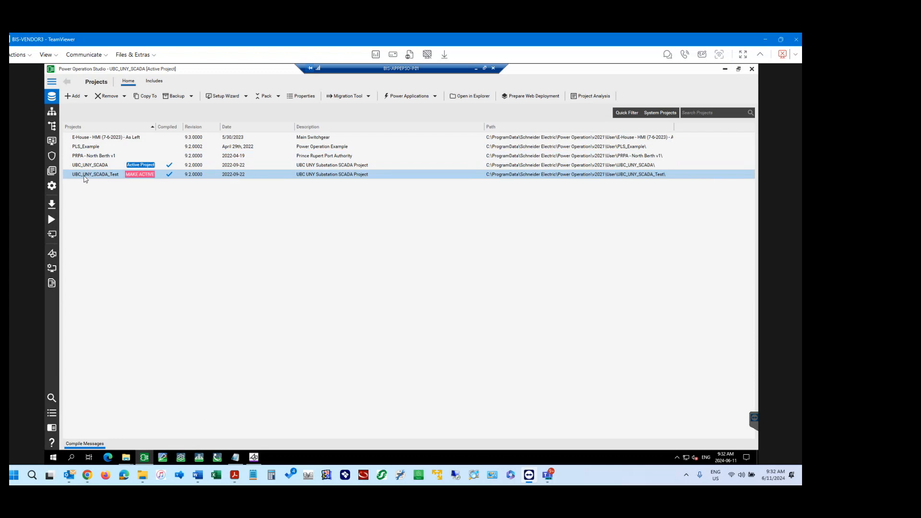
{"action": "left_click", "coordinate": [144, 175]}
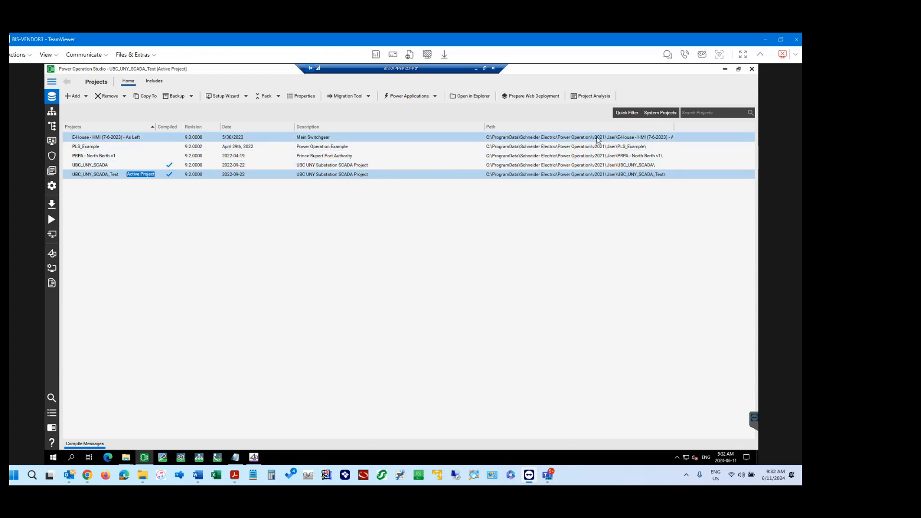
{"action": "left_click", "coordinate": [634, 167], "text": "ctrl"}
{"action": "left_click", "coordinate": [623, 157]}
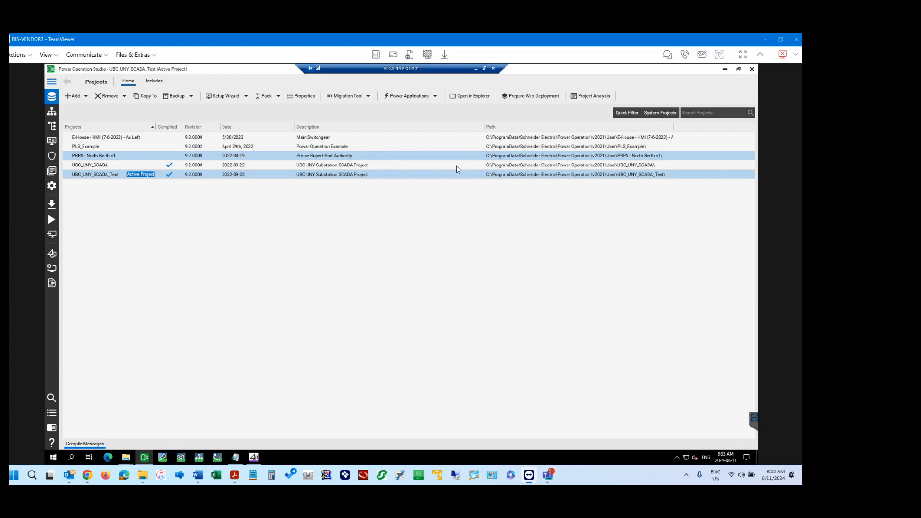
Make UBC_UNY_SCADA the active project
{"action": "left_click", "coordinate": [89, 175]}
{"action": "left_click", "coordinate": [102, 166], "text": "ctrl"}
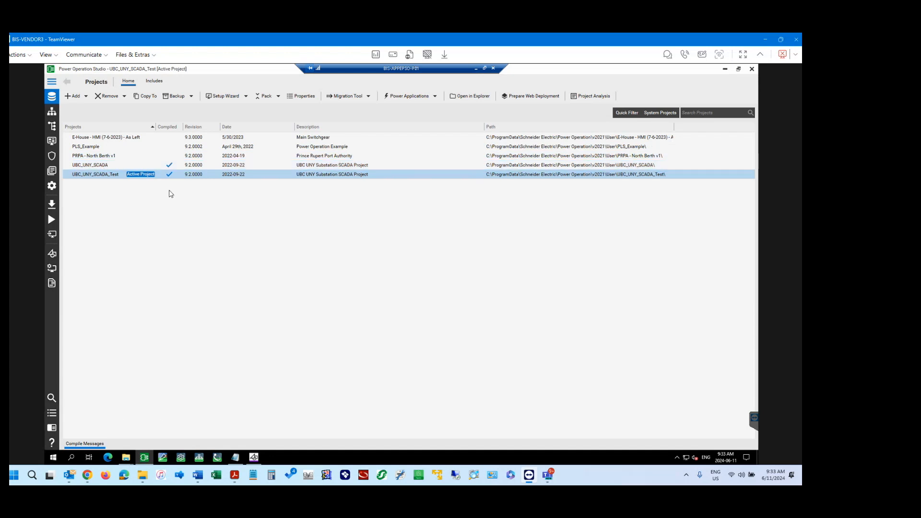
{"action": "left_click", "coordinate": [101, 168]}
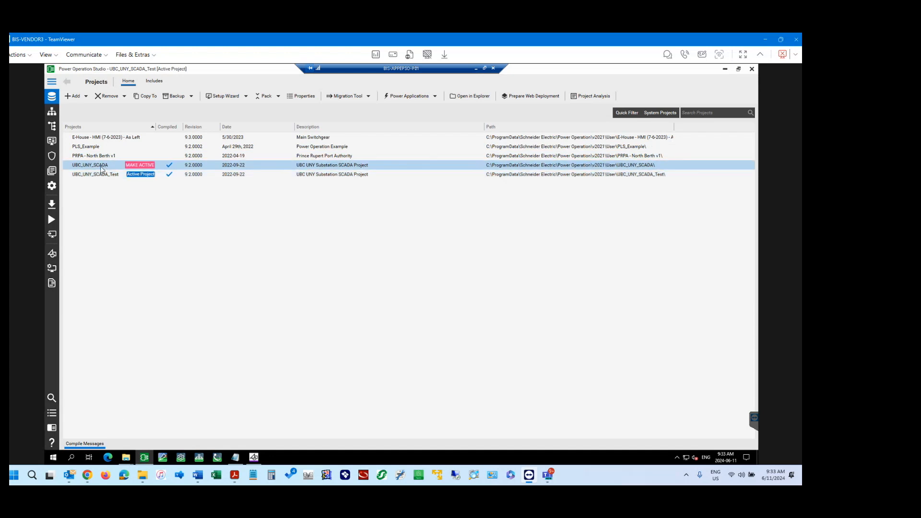
{"action": "left_click", "coordinate": [143, 166]}
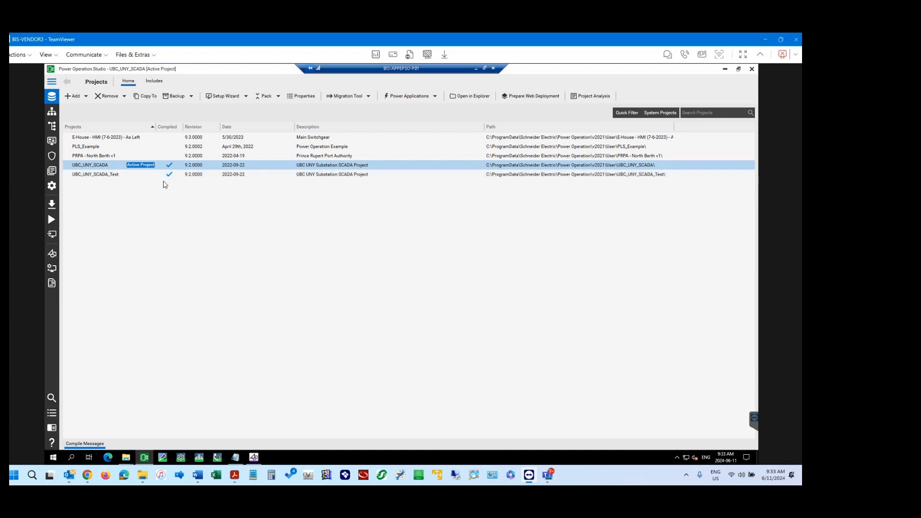
{"action": "left_click", "coordinate": [129, 155], "text": "ctrl"}
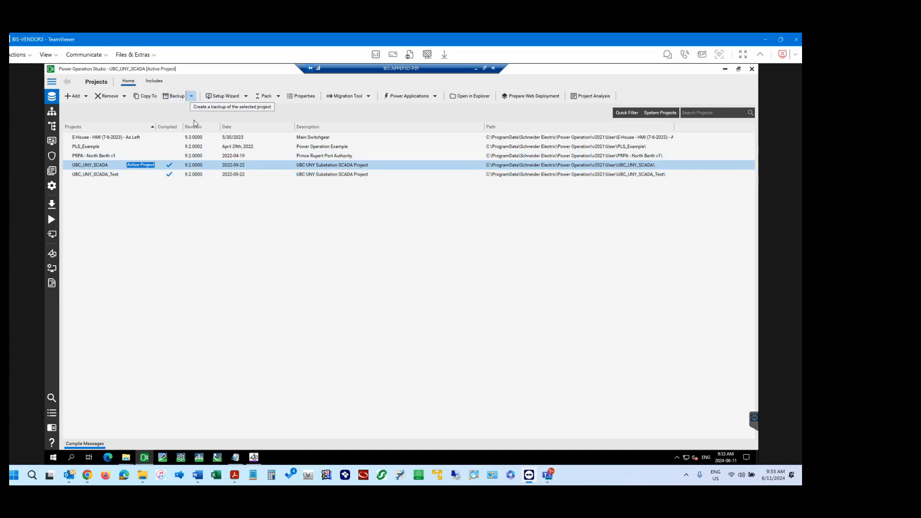
{"action": "key", "text": "alt+Tab"}
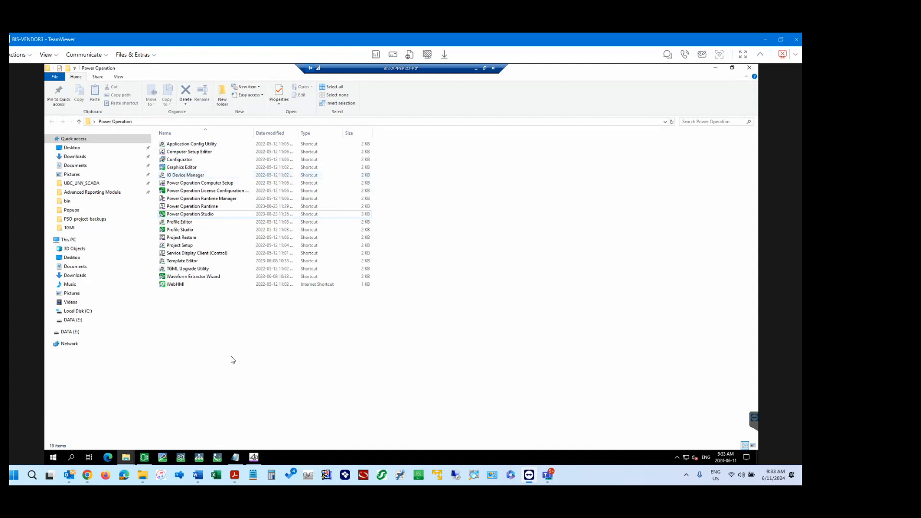
{"action": "key", "text": "alt+Tab"}
{"action": "key", "text": "alt+Tab"}
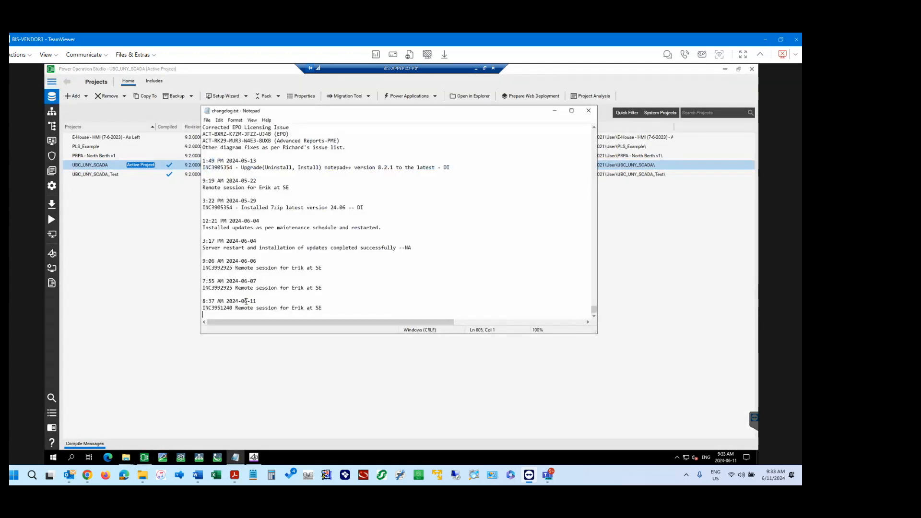
{"action": "key", "text": "alt+Tab"}
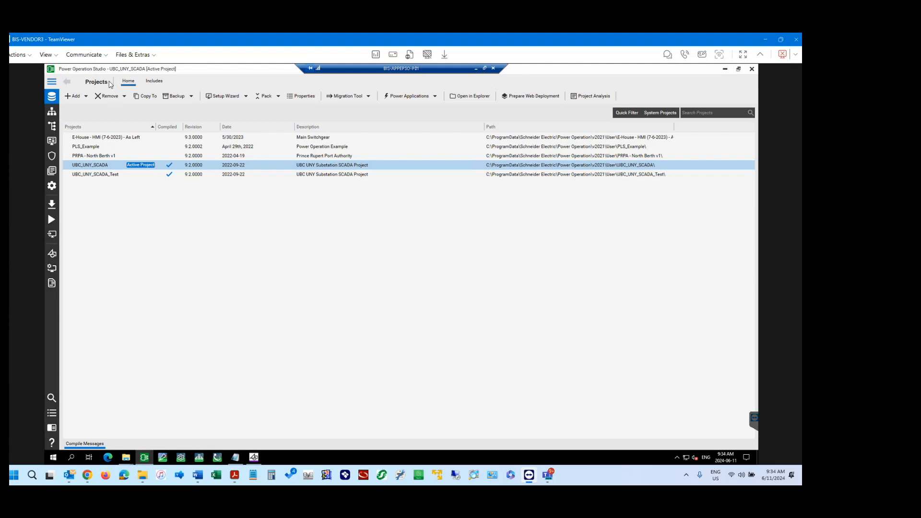
Examine which projects are included in UBC_UNY_SCADA and return to the project list
{"action": "left_click", "coordinate": [159, 85]}
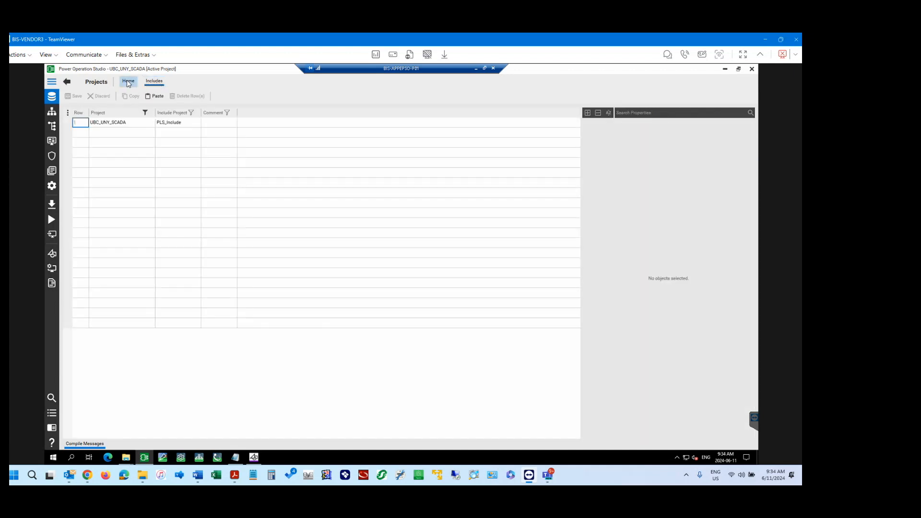
{"action": "left_click", "coordinate": [105, 123]}
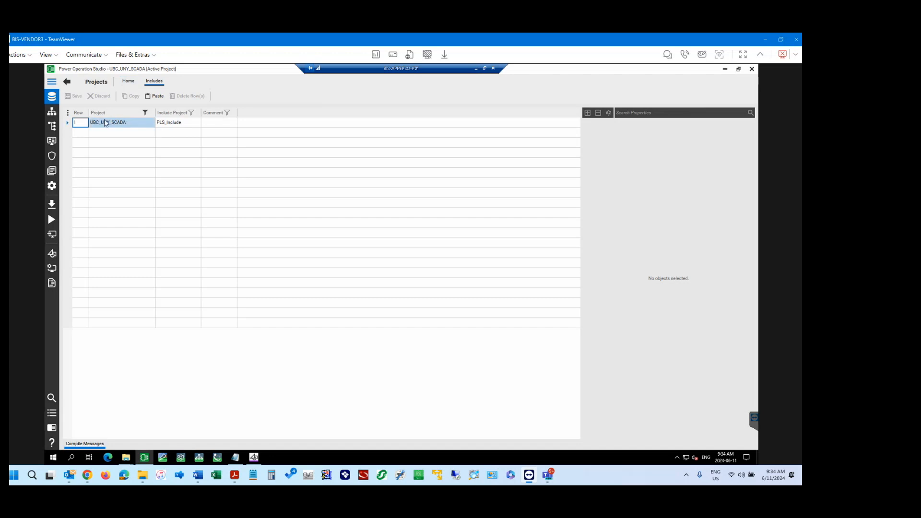
{"action": "left_click", "coordinate": [176, 124]}
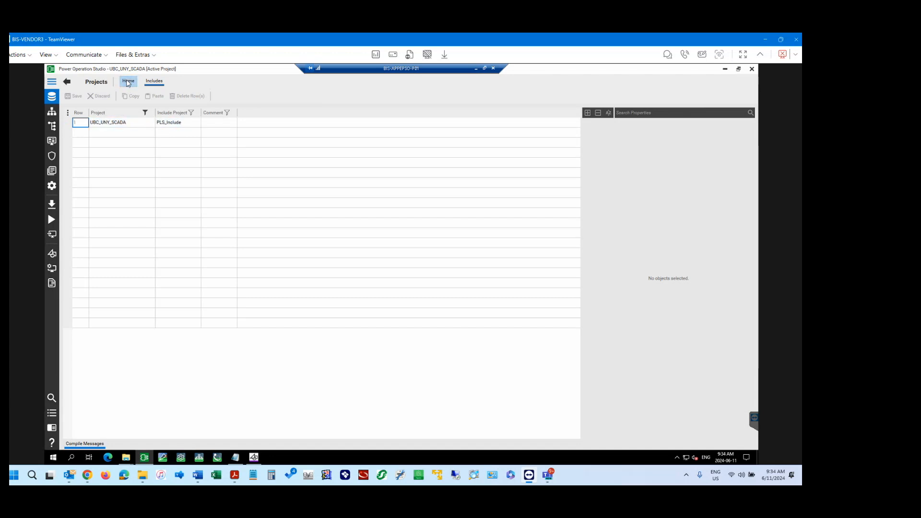
{"action": "left_click", "coordinate": [130, 83]}
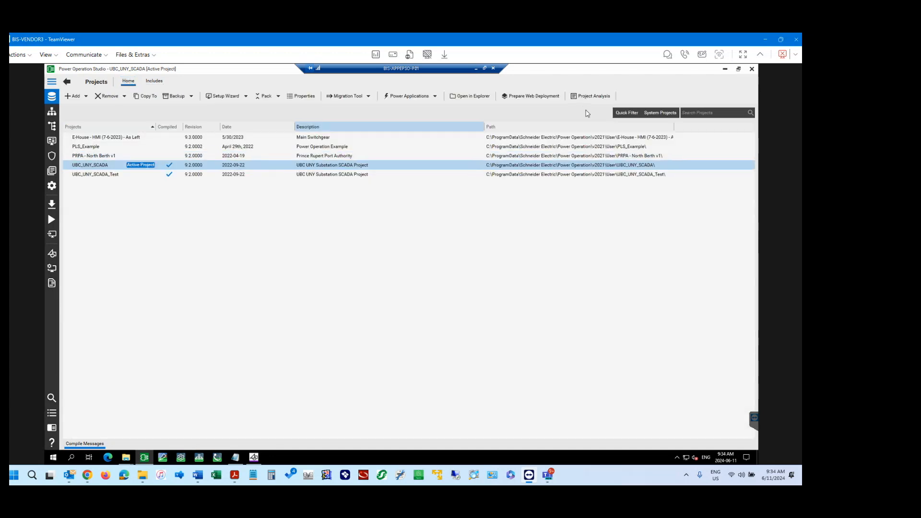
Show the system projects in the project list and expand UBC_UNY_SCADA to its included project
{"action": "left_click", "coordinate": [660, 114]}
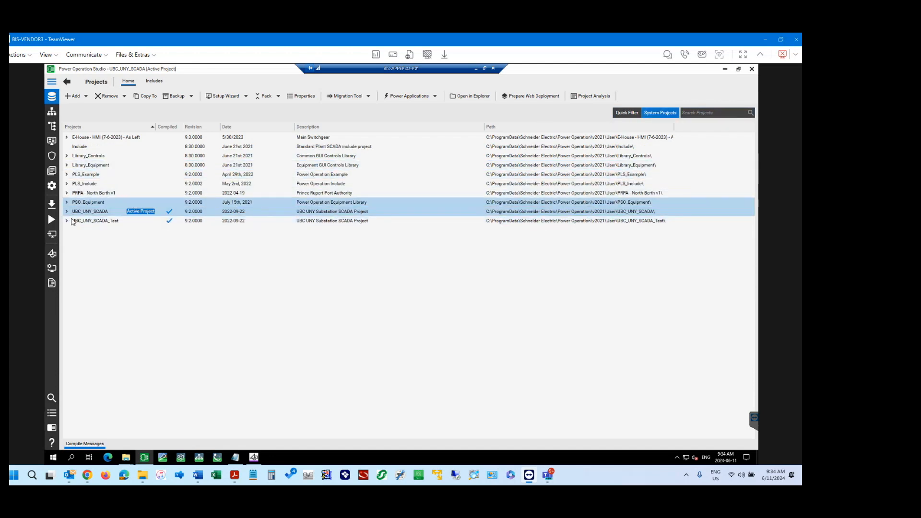
{"action": "left_click", "coordinate": [67, 211]}
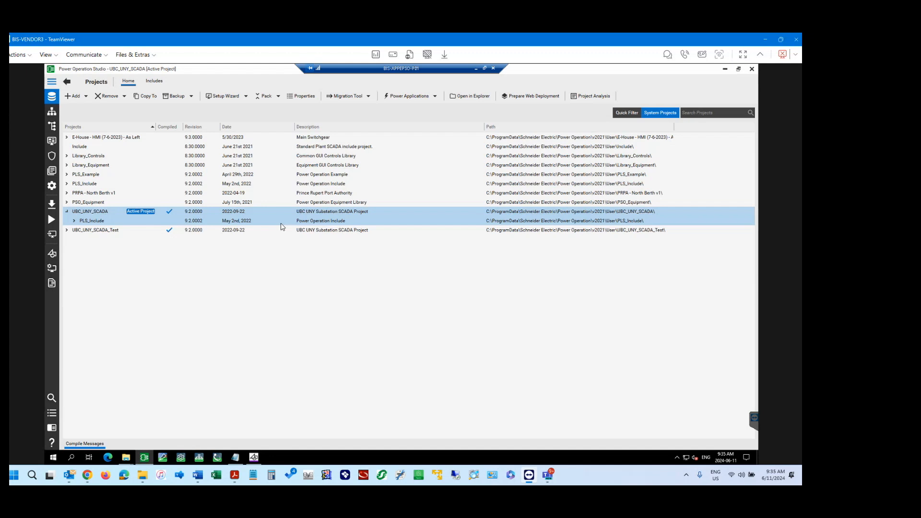
{"action": "left_click", "coordinate": [95, 212]}
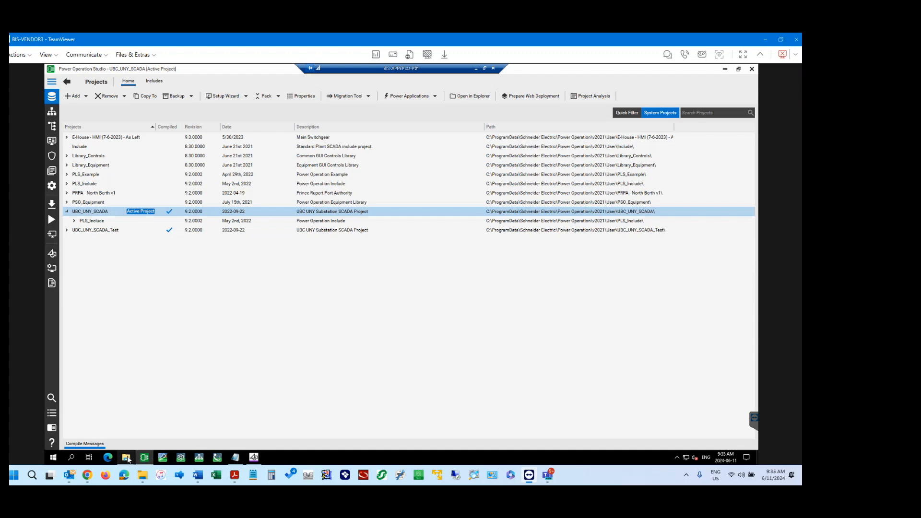
Open a new File Explorer window and browse via UBC_UNY_SCADA to the v2021 User folder to locate the project folders
{"action": "mouse_move", "coordinate": [127, 459]}
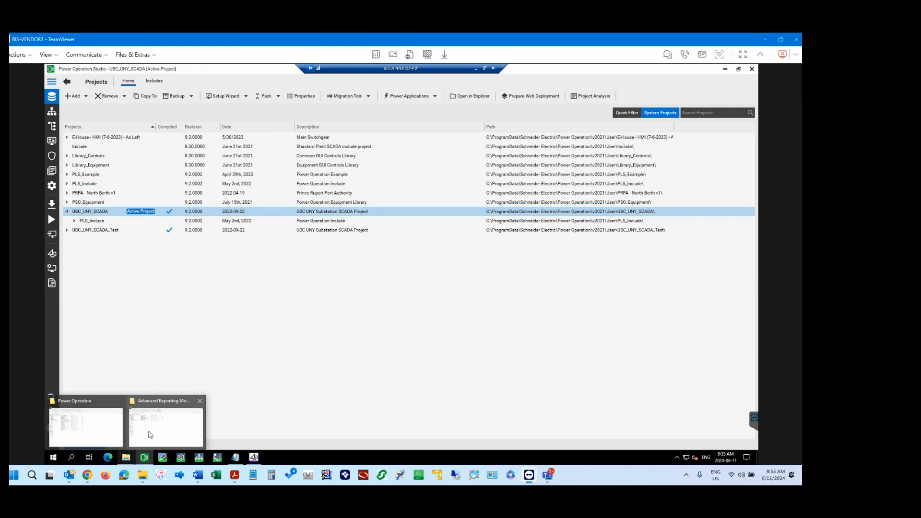
{"action": "left_click", "coordinate": [85, 426]}
{"action": "key", "text": "super+e"}
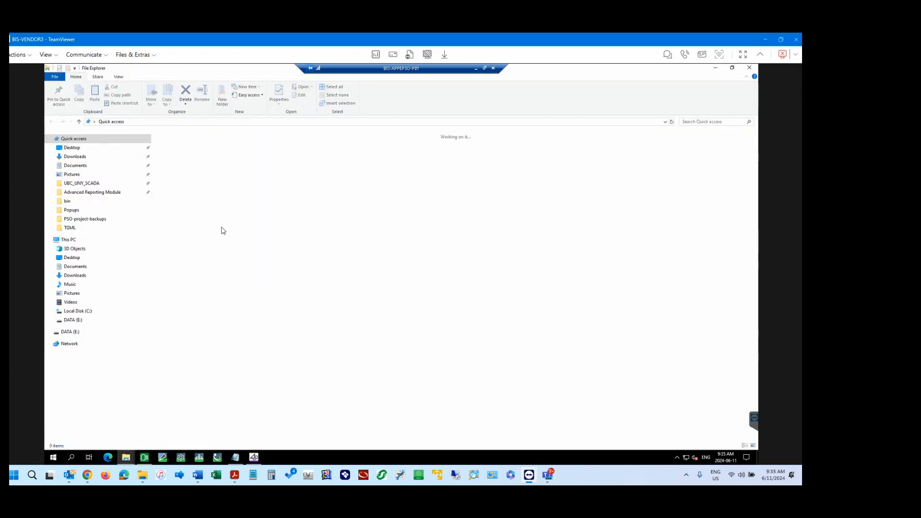
{"action": "left_click", "coordinate": [91, 184]}
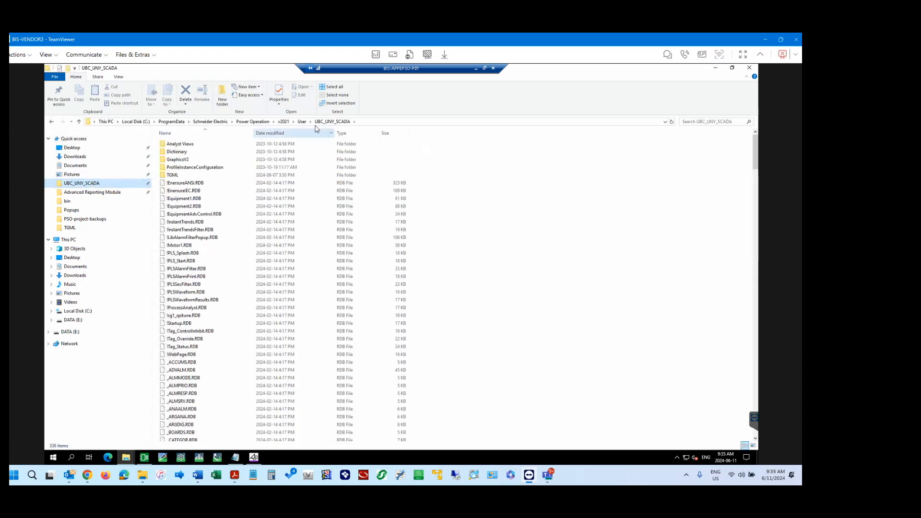
{"action": "left_click", "coordinate": [302, 121]}
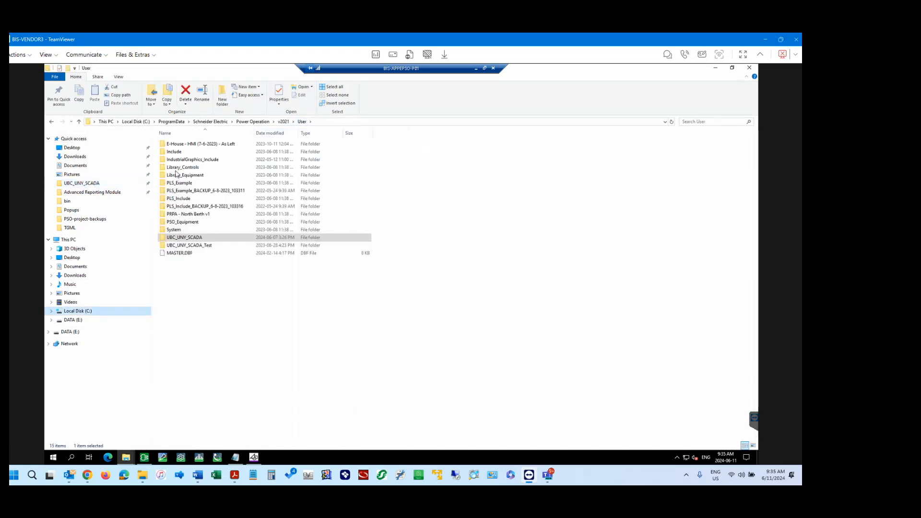
{"action": "left_click", "coordinate": [183, 238]}
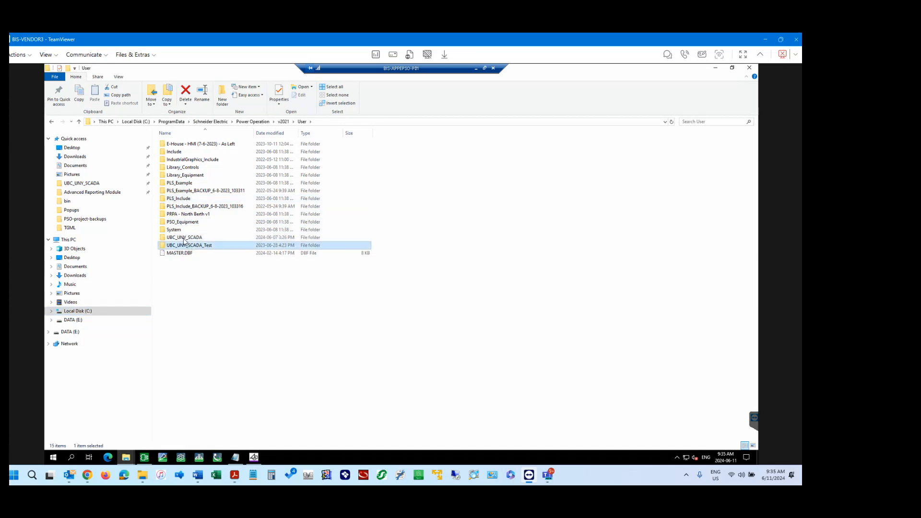
Look over the project folders in the User folder, including PRPA - North Berth v1 and E-House - HMI (7-6-2023) - As Left
{"action": "left_click", "coordinate": [191, 215]}
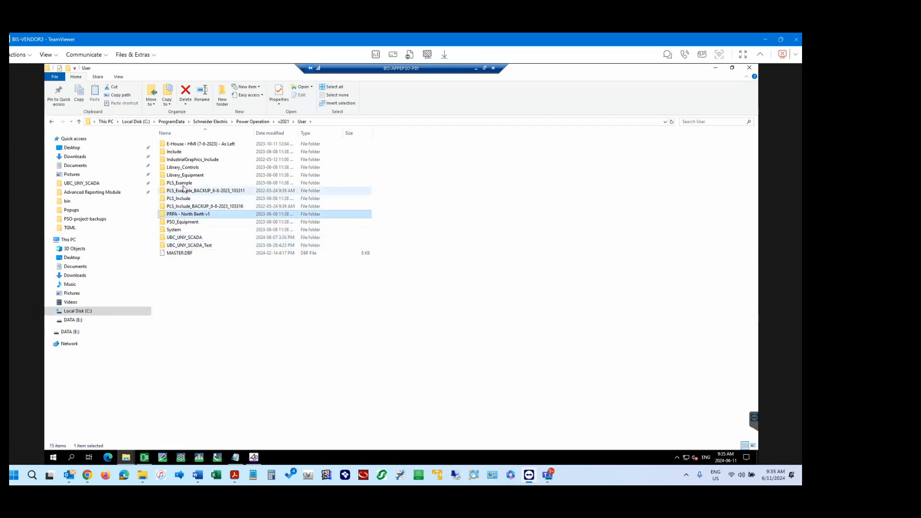
{"action": "left_click", "coordinate": [187, 144]}
{"action": "left_click", "coordinate": [202, 278]}
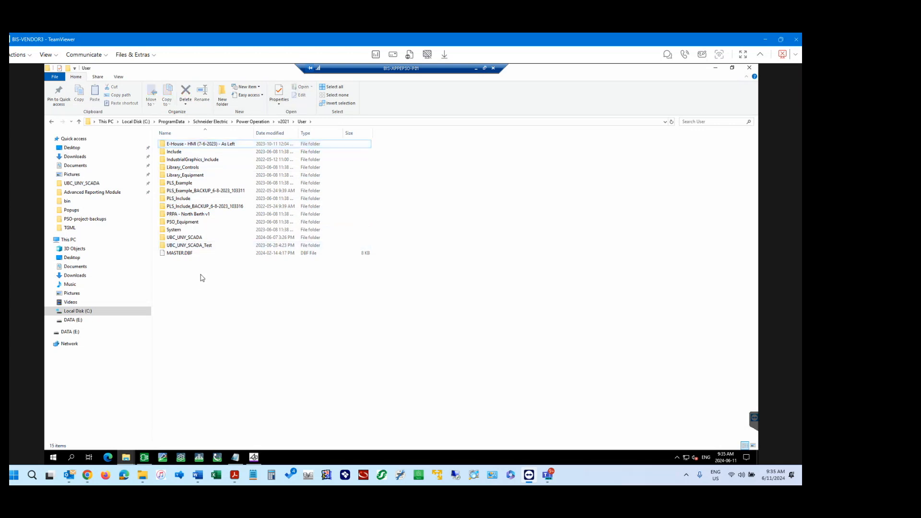
Switch to Power Operation Studio and hide the system projects from the project list
{"action": "key", "text": "alt+Tab"}
{"action": "key", "text": "alt+Tab"}
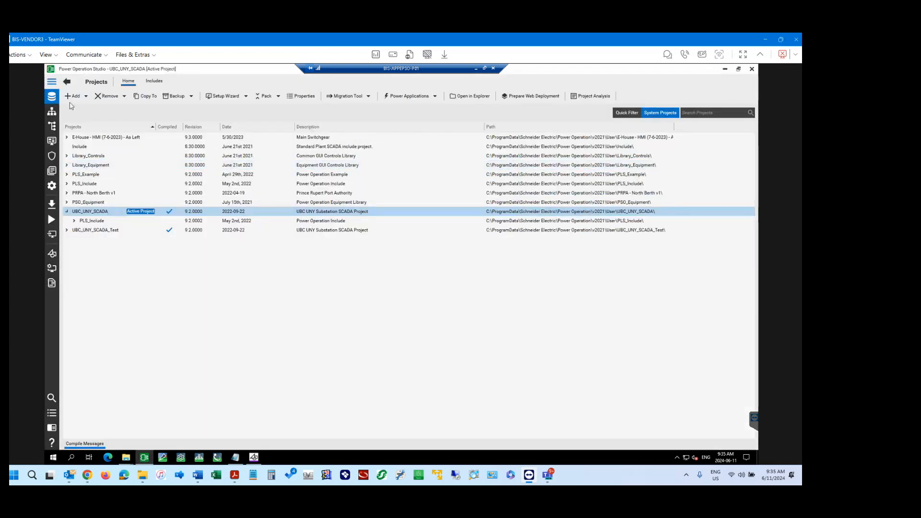
{"action": "left_click", "coordinate": [667, 114]}
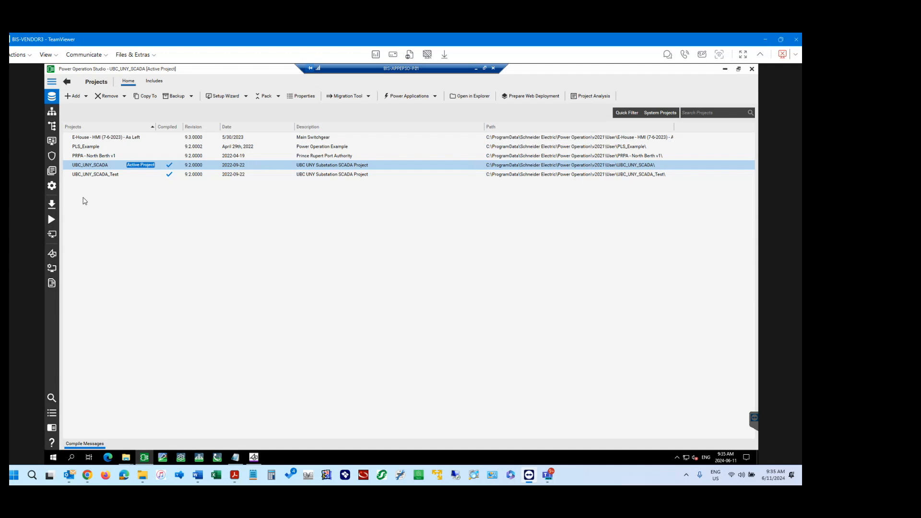
Switch to File Explorer, view the UBC_UNY_SCADA project folder and its TGML subfolder, and return to the User folder
{"action": "key", "text": "alt+Tab"}
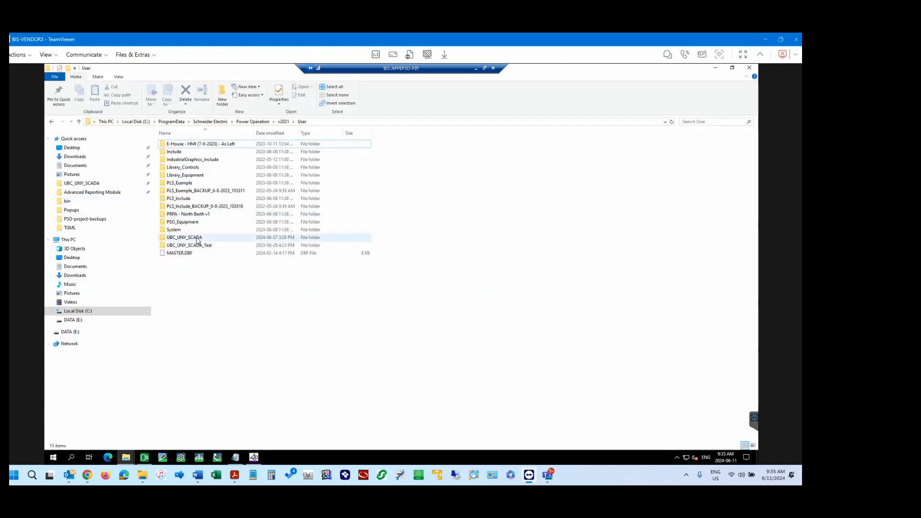
{"action": "left_click", "coordinate": [196, 238]}
{"action": "double_click", "coordinate": [195, 238]}
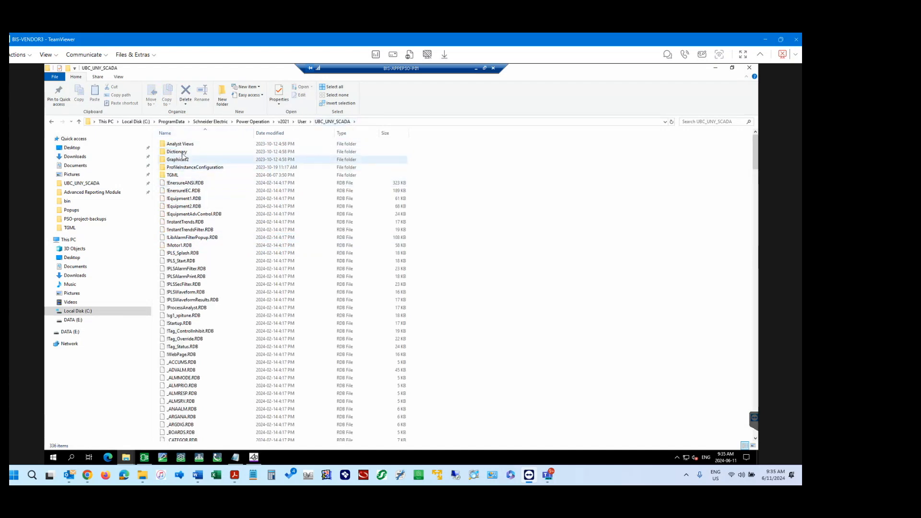
{"action": "double_click", "coordinate": [173, 175]}
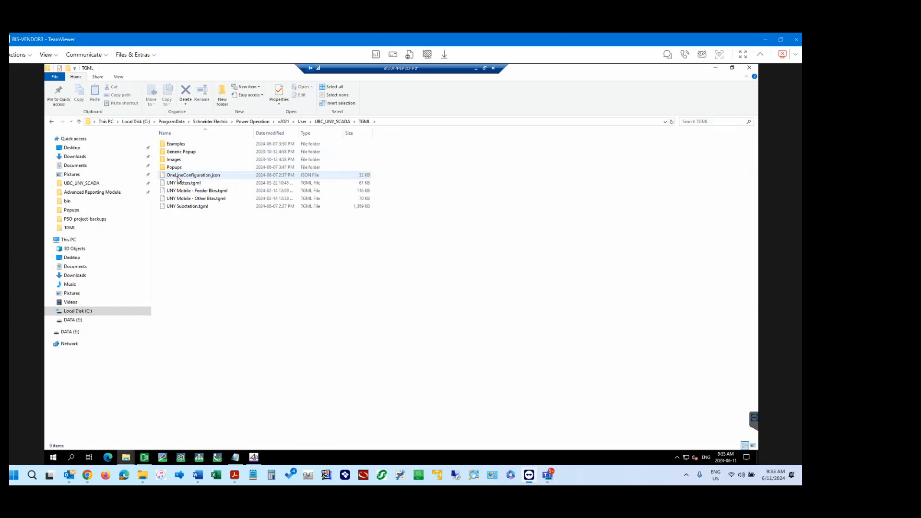
{"action": "left_click", "coordinate": [302, 121]}
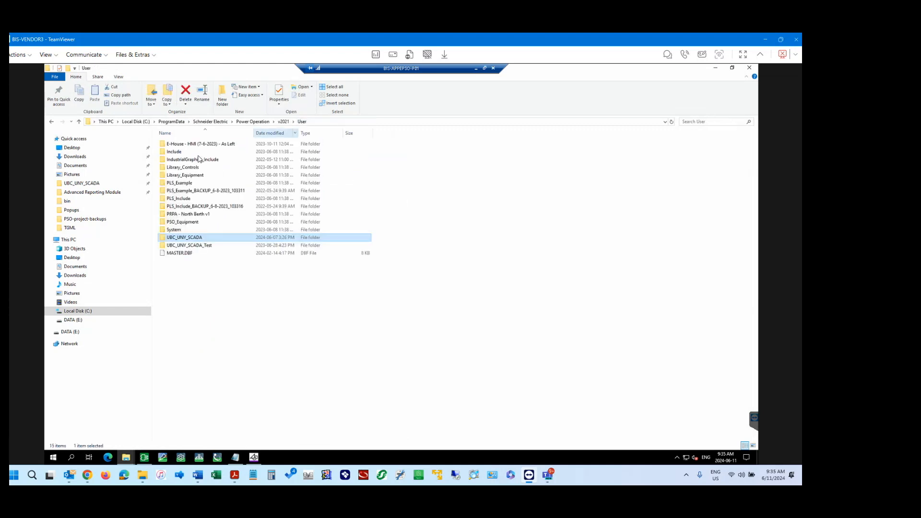
Locate the PLS_Include folder and the UBC_UNY_SCADA folder that includes it within the User folder
{"action": "left_click", "coordinate": [183, 201]}
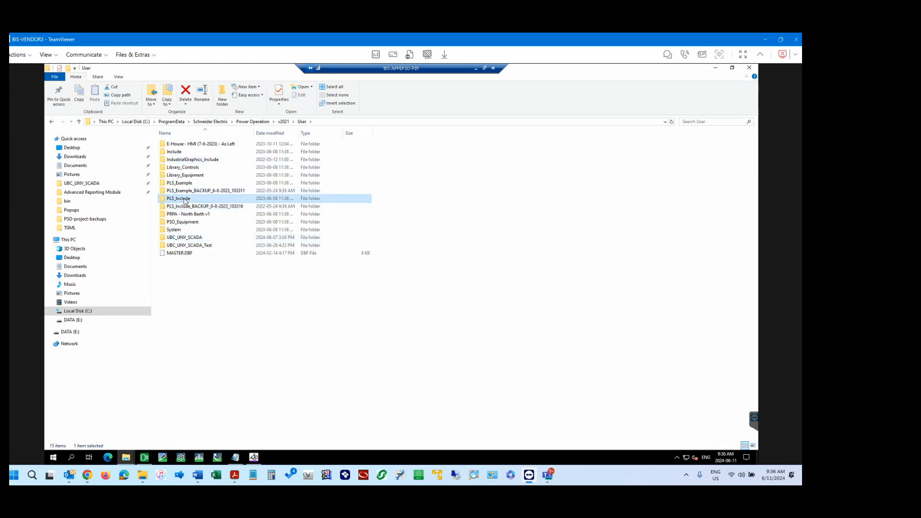
{"action": "mouse_move", "coordinate": [185, 202]}
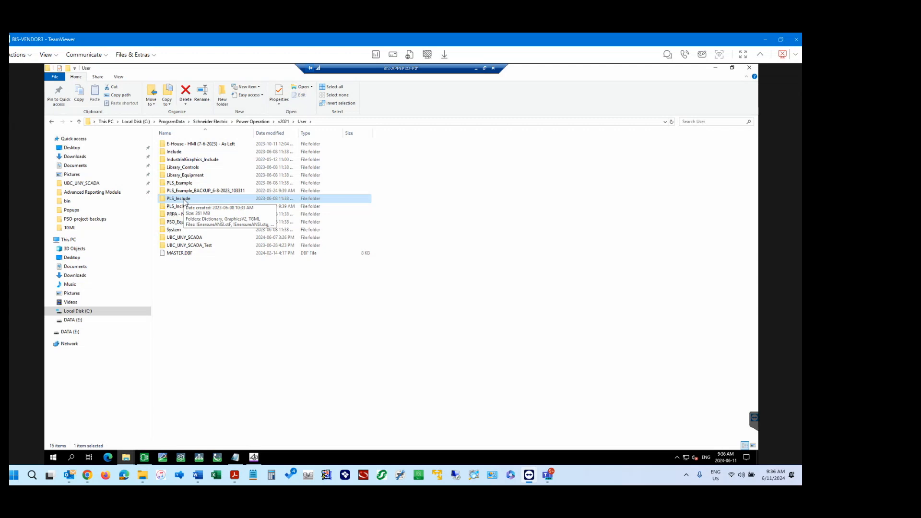
{"action": "left_click", "coordinate": [191, 238]}
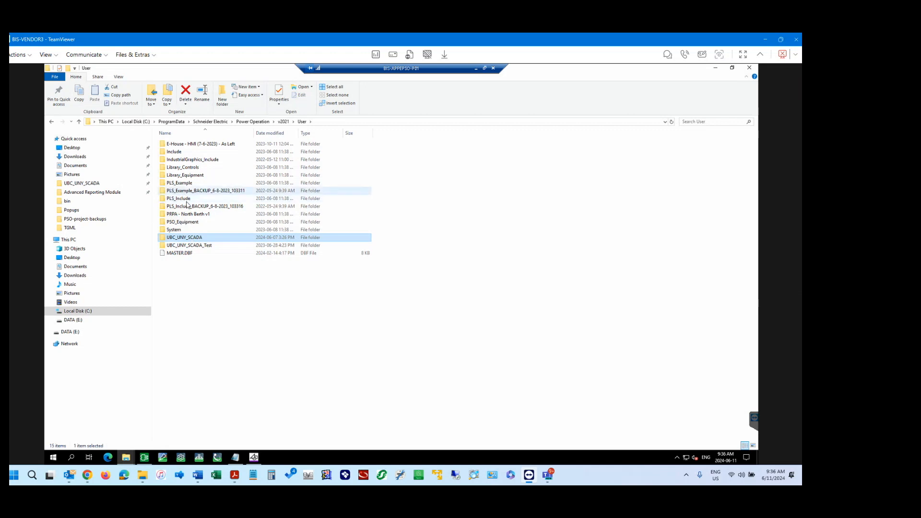
{"action": "mouse_move", "coordinate": [187, 203]}
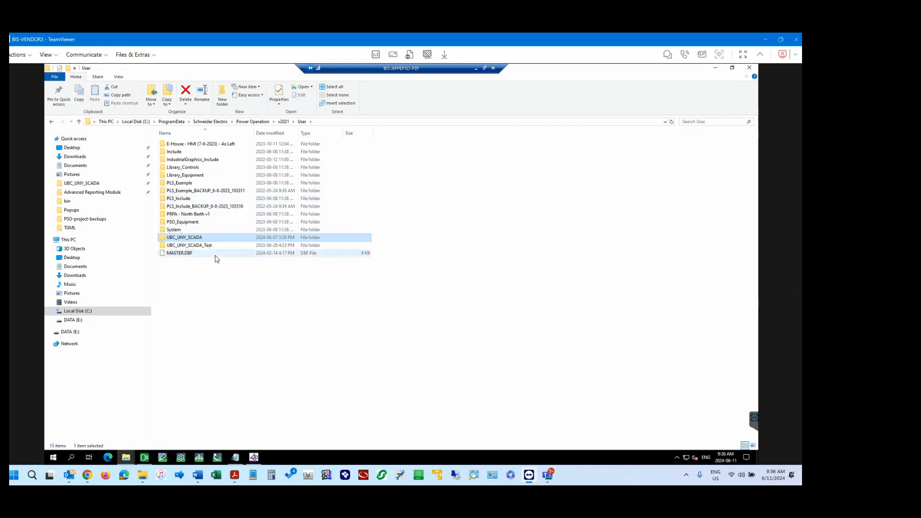
Switch to Power Operation Studio, open the active project's folder in File Explorer from there, and close that folder window
{"action": "key", "text": "alt+Tab"}
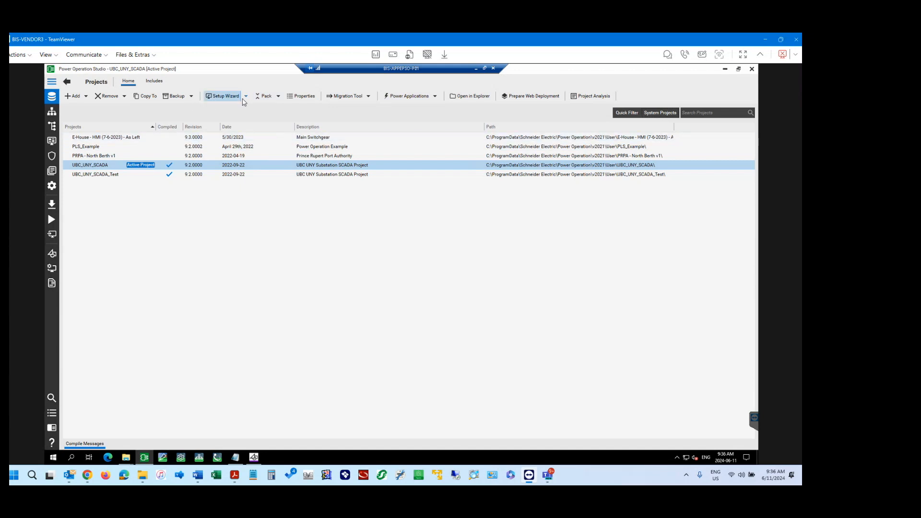
{"action": "key", "text": "alt+Tab"}
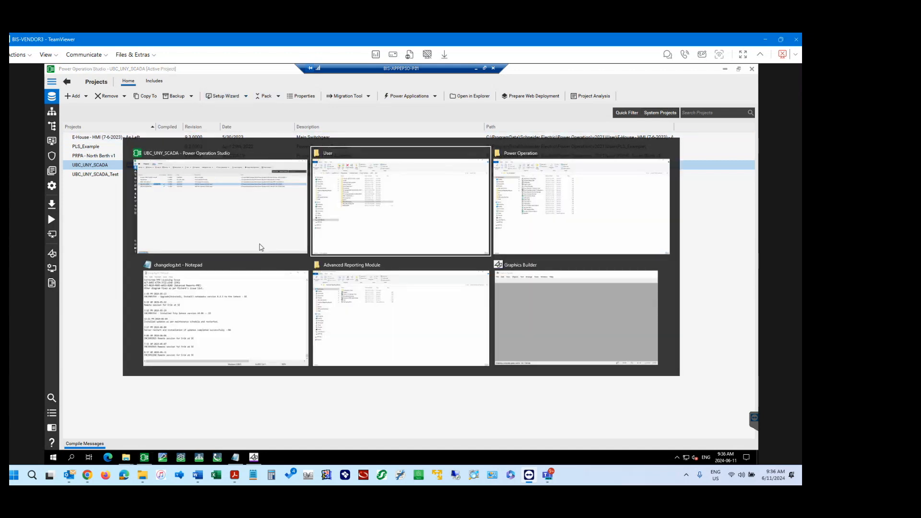
{"action": "left_click", "coordinate": [260, 247]}
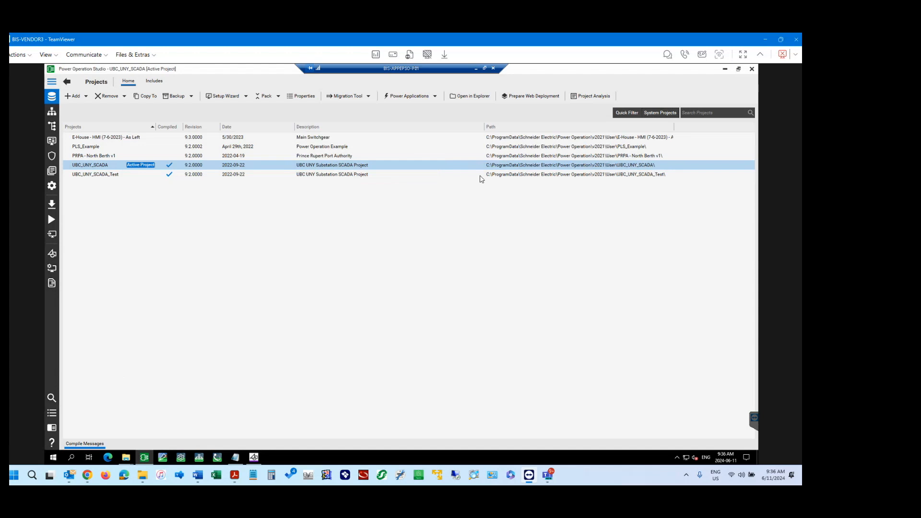
{"action": "left_click", "coordinate": [479, 99]}
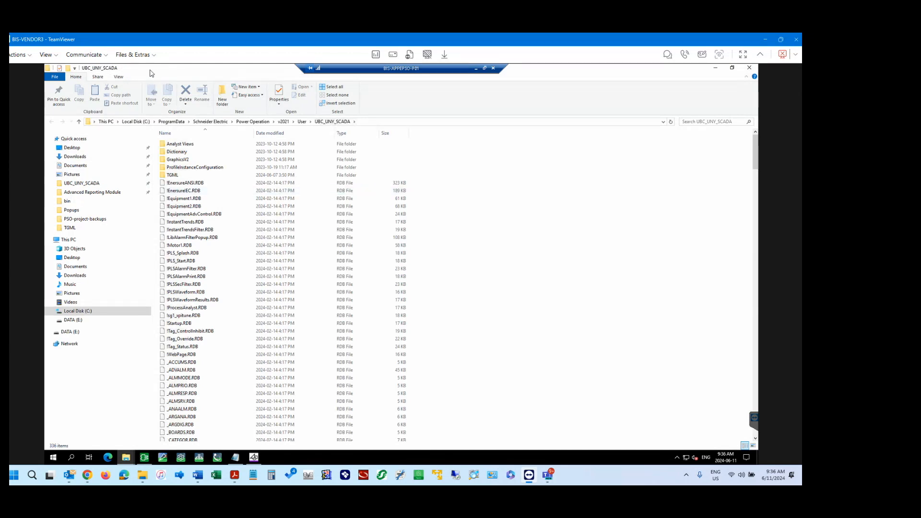
{"action": "left_click", "coordinate": [750, 69]}
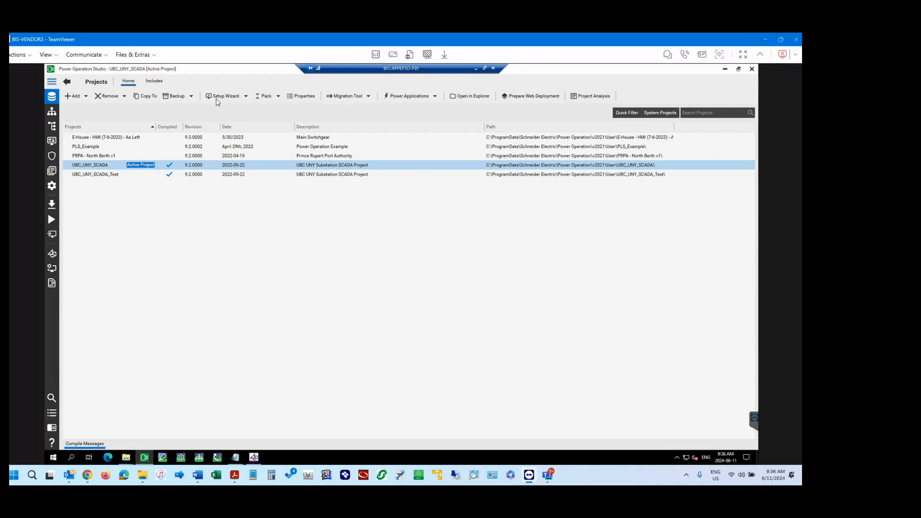
Examine the options offered for the Setup Wizard, Migration Tool and Power Applications without running any of them
{"action": "left_click", "coordinate": [246, 98]}
{"action": "left_click", "coordinate": [245, 81]}
{"action": "left_click", "coordinate": [373, 96]}
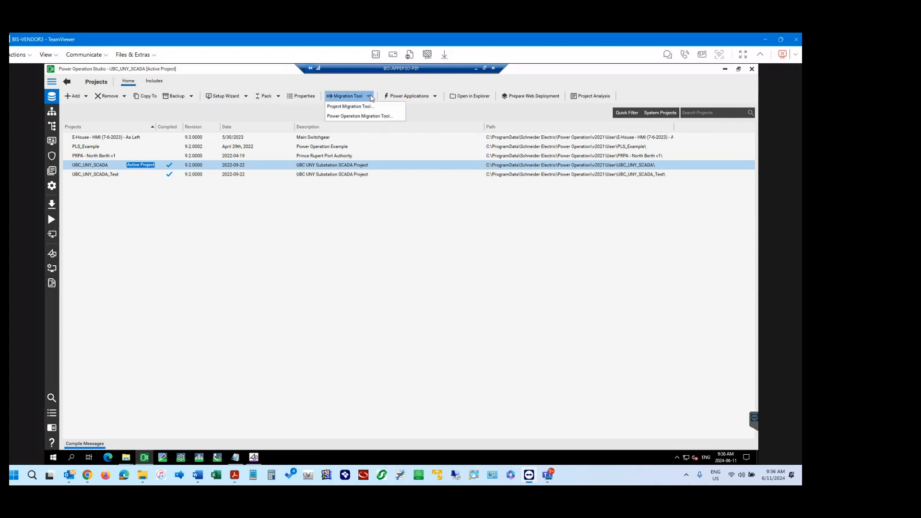
{"action": "left_click", "coordinate": [380, 86]}
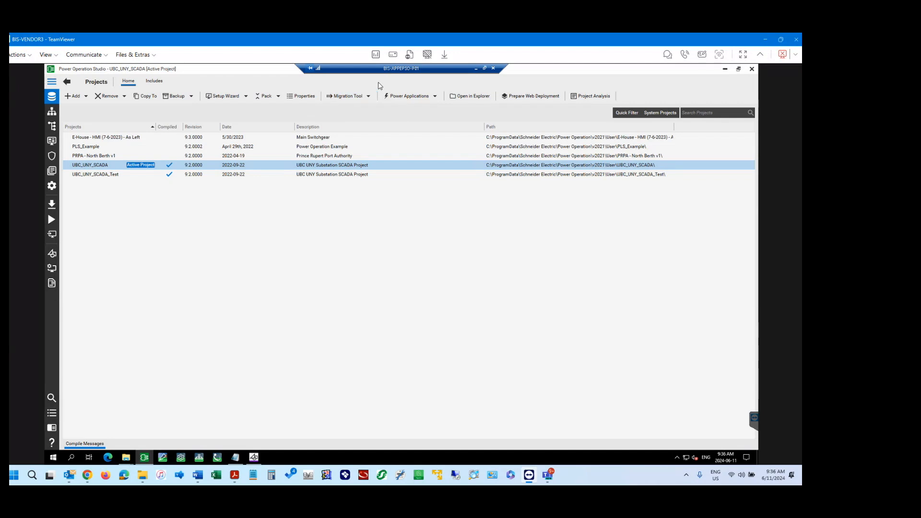
{"action": "left_click", "coordinate": [435, 96]}
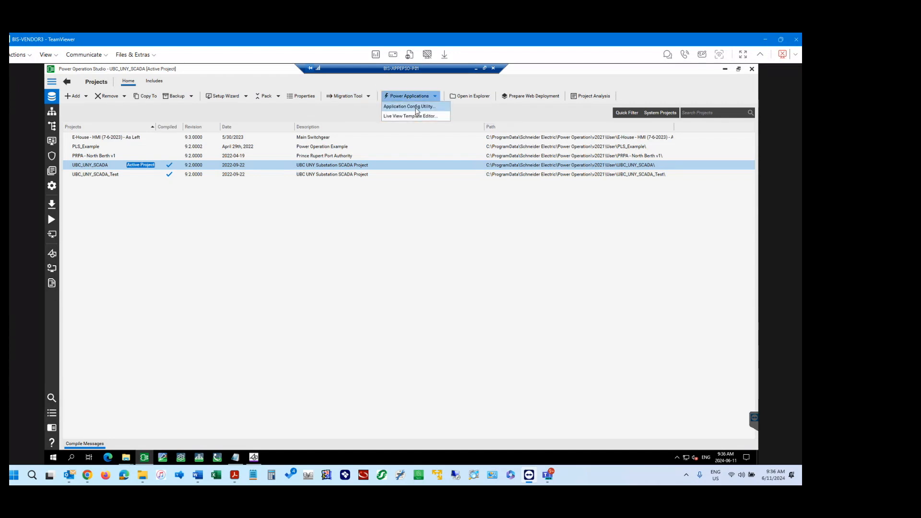
{"action": "left_click", "coordinate": [524, 108]}
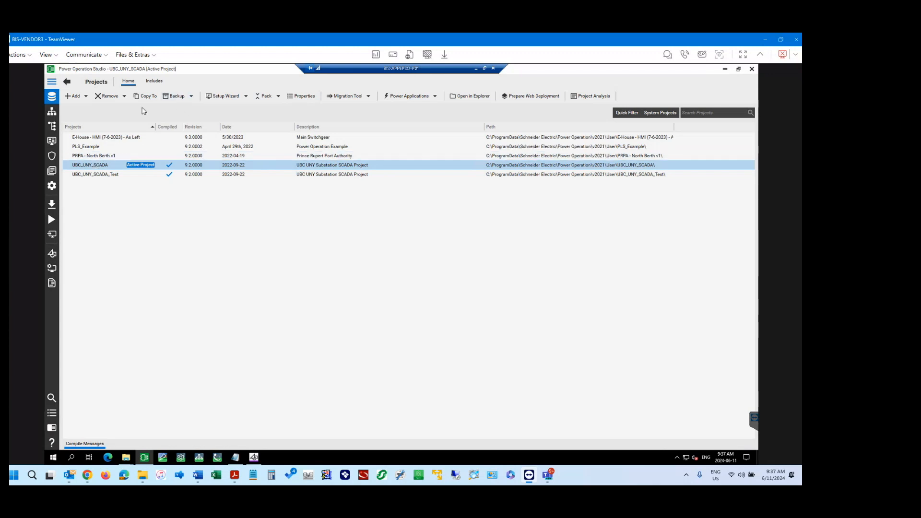
Open the Backup Project dialog with UBC_UNY_SCADA as the project and Save Included Projects enabled
{"action": "left_click", "coordinate": [174, 96]}
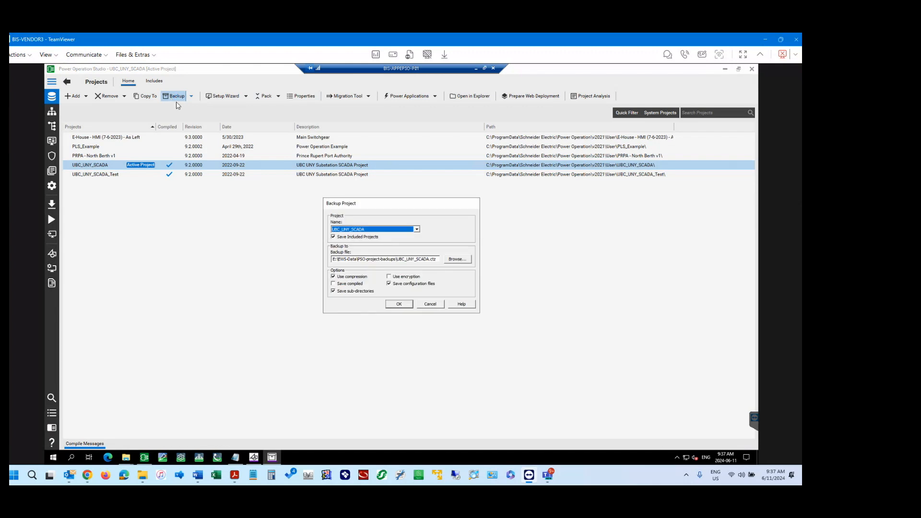
{"action": "left_click_drag", "start_coordinate": [384, 203], "coordinate": [364, 208]}
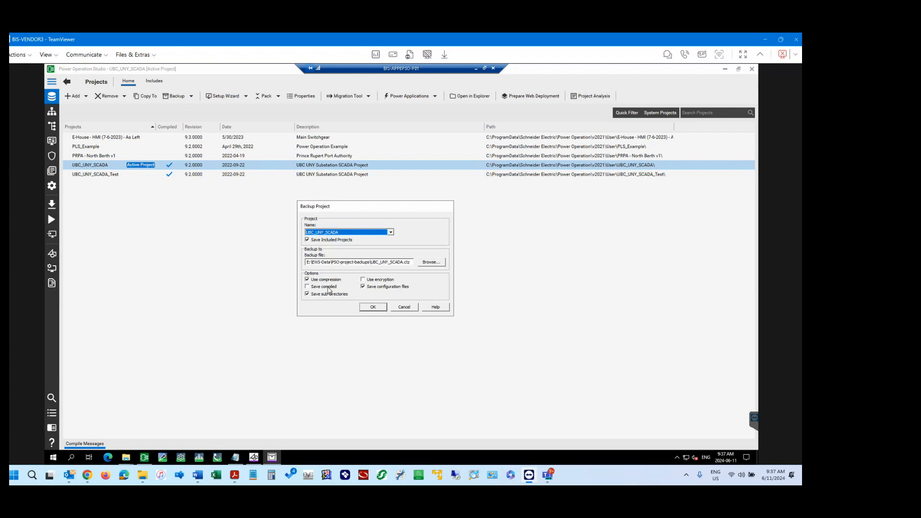
{"action": "double_click", "coordinate": [328, 241]}
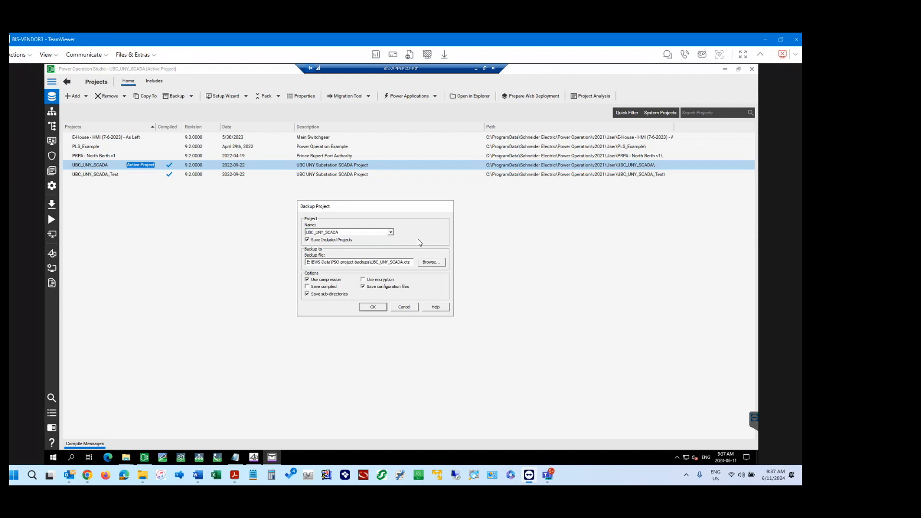
{"action": "left_click", "coordinate": [391, 232]}
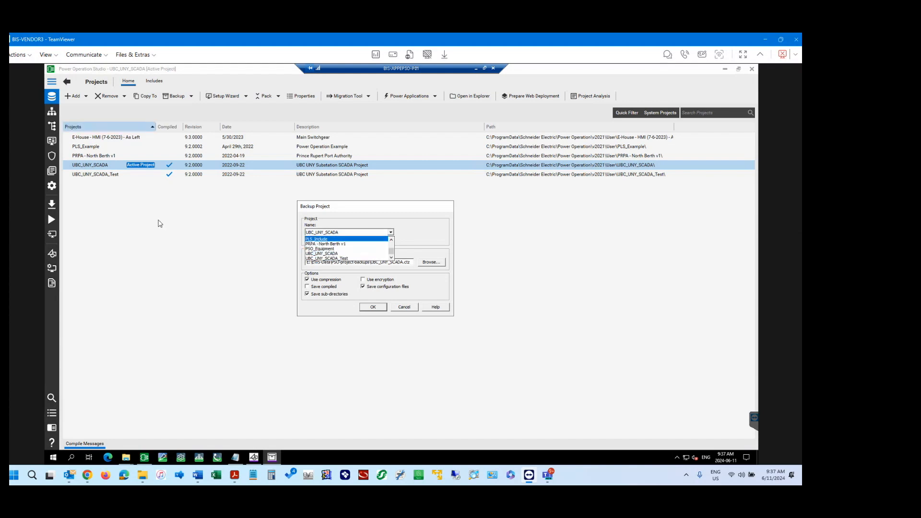
{"action": "left_click", "coordinate": [335, 254]}
{"action": "left_click", "coordinate": [356, 199]}
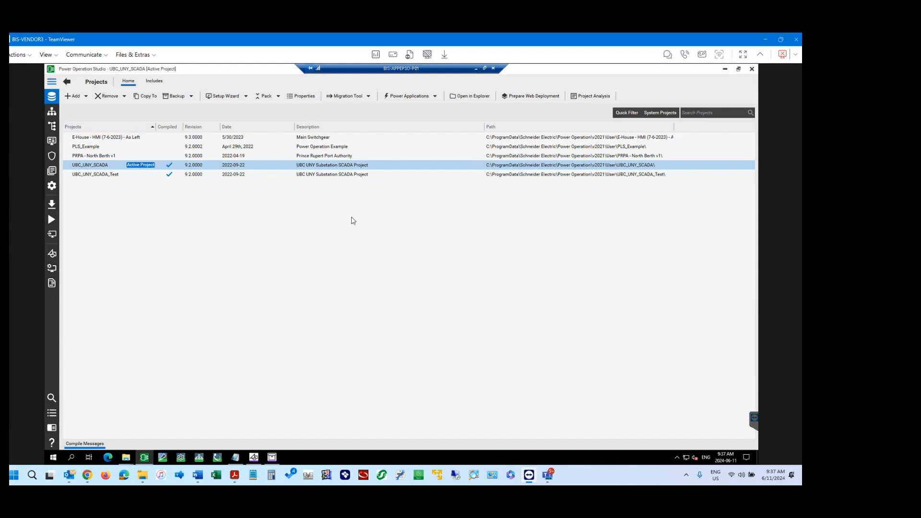
{"action": "left_click", "coordinate": [272, 457]}
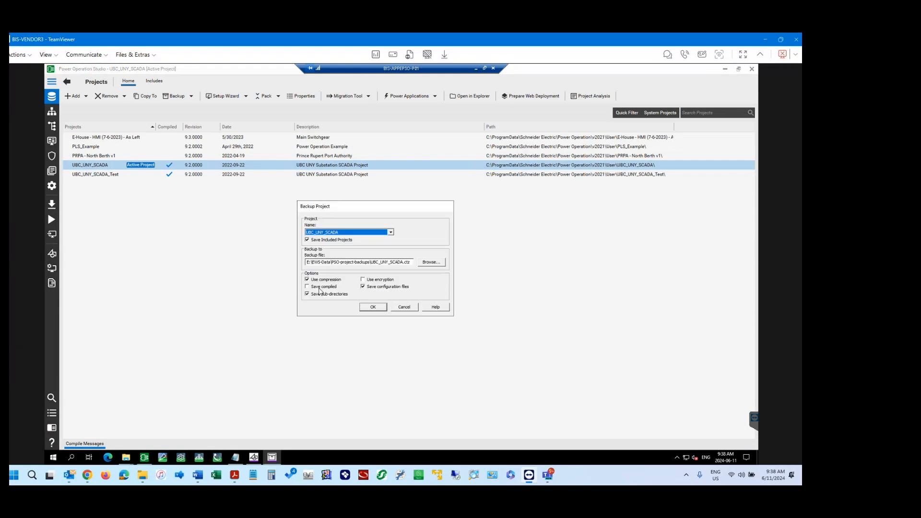
Browse for the backup file in PSO-project-backups, enlarge the file dialog, and review the names of the UBC_UNY_SCADA backups from 06-28-2023 to 10-24-2023
{"action": "left_click", "coordinate": [431, 261]}
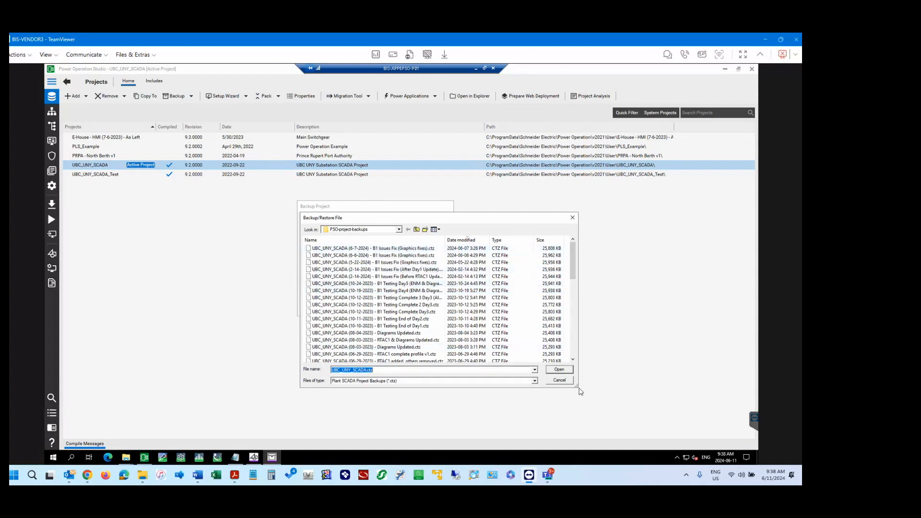
{"action": "left_click_drag", "start_coordinate": [577, 387], "coordinate": [624, 430]}
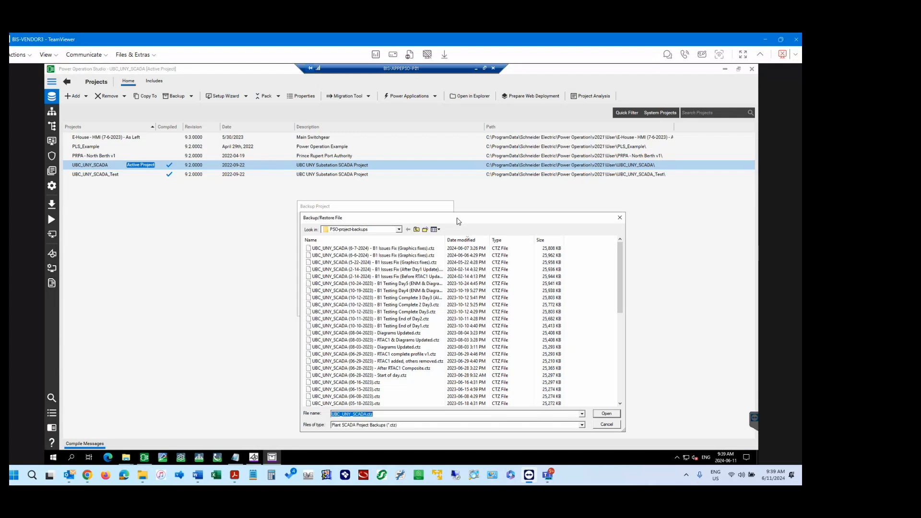
{"action": "left_click", "coordinate": [393, 374]}
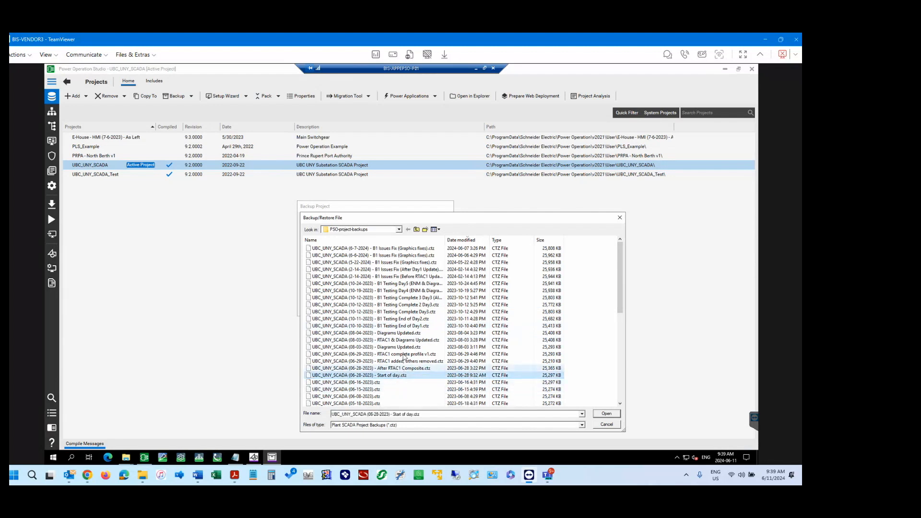
{"action": "left_click", "coordinate": [399, 368]}
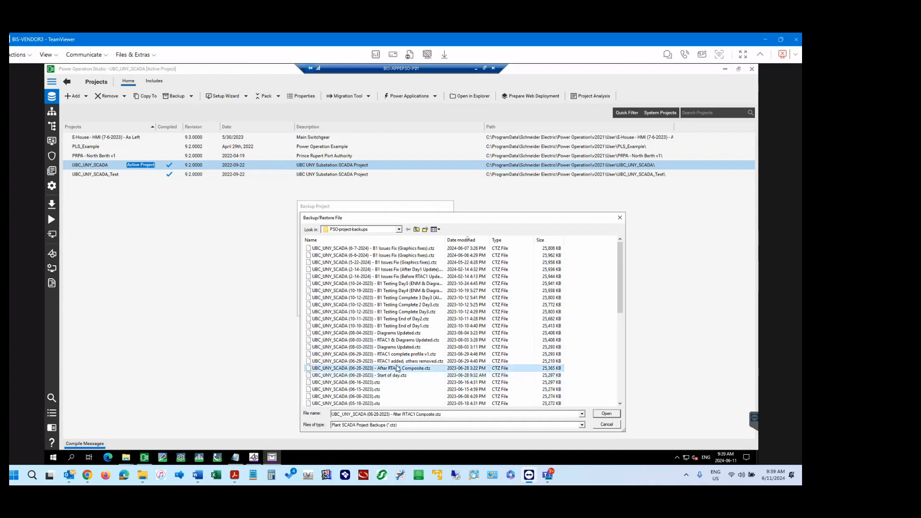
{"action": "left_click", "coordinate": [398, 360]}
{"action": "left_click", "coordinate": [398, 354]}
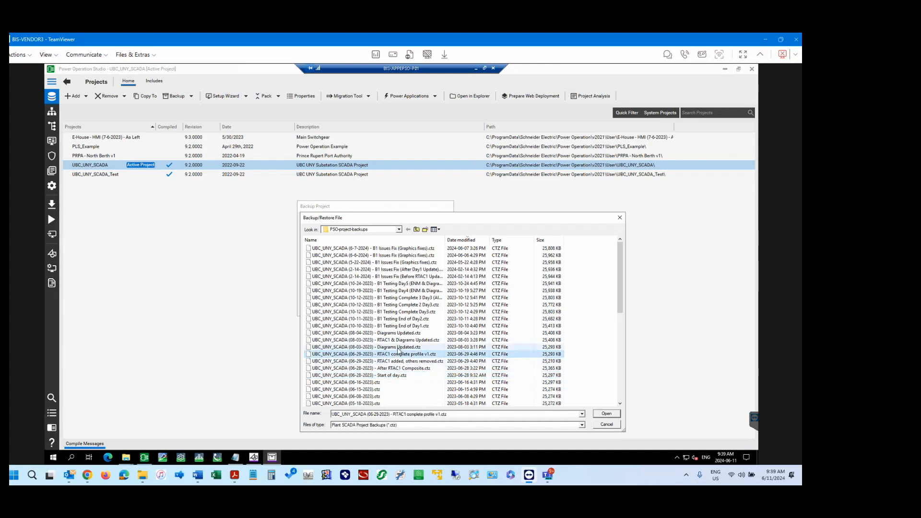
{"action": "left_click", "coordinate": [400, 347]}
{"action": "left_click", "coordinate": [401, 328]}
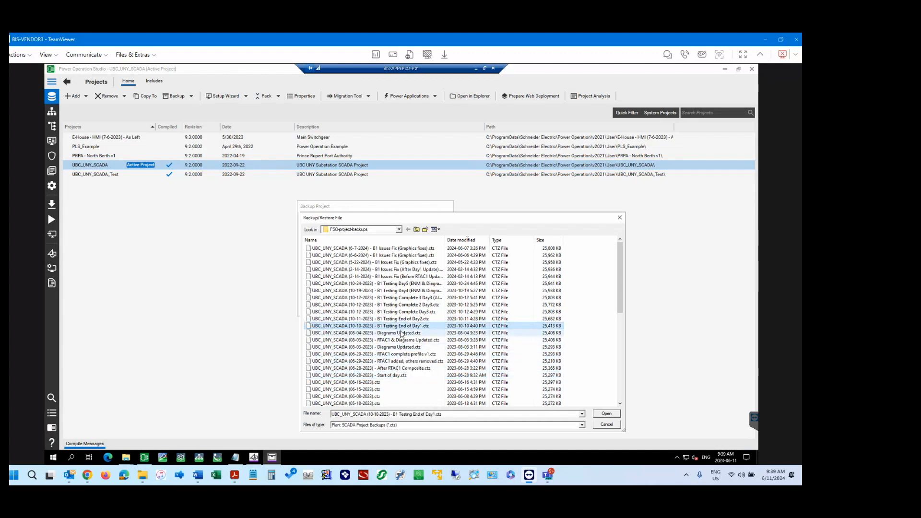
{"action": "left_click", "coordinate": [404, 319]}
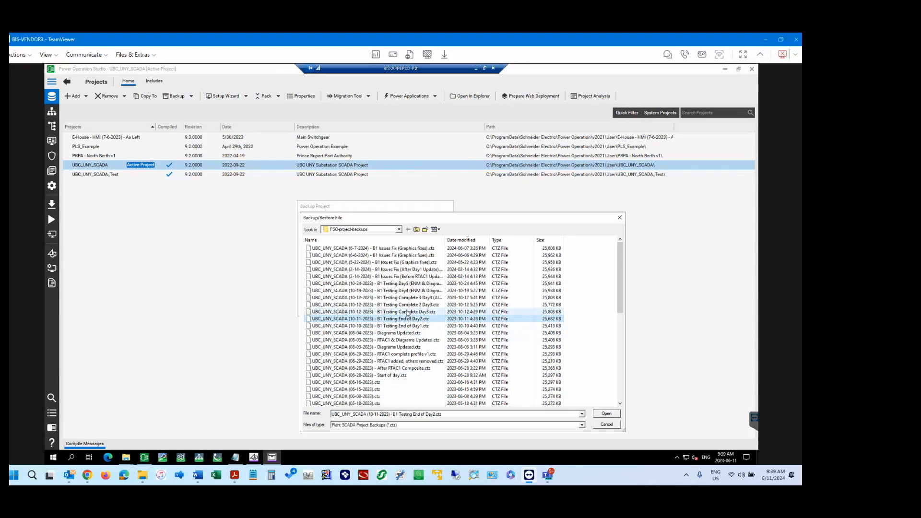
{"action": "left_click", "coordinate": [408, 311]}
{"action": "left_click", "coordinate": [406, 304]}
{"action": "left_click", "coordinate": [406, 298]}
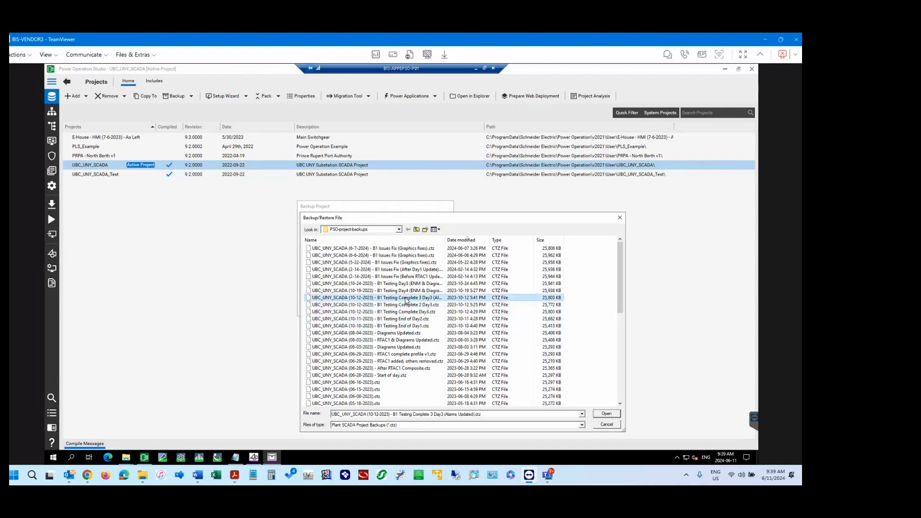
{"action": "left_click", "coordinate": [405, 283]}
Look through the older dated UBC_UNY_SCADA backup files and return to the most recent ones
{"action": "scroll", "coordinate": [408, 327], "scroll_direction": "down", "scroll_amount": 6}
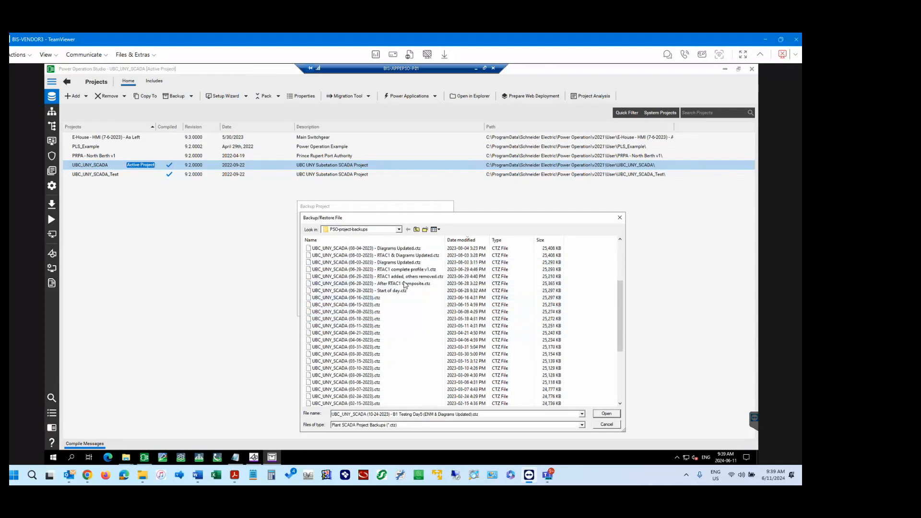
{"action": "scroll", "coordinate": [409, 337], "scroll_direction": "down", "scroll_amount": 2}
{"action": "scroll", "coordinate": [409, 337], "scroll_direction": "up", "scroll_amount": 3}
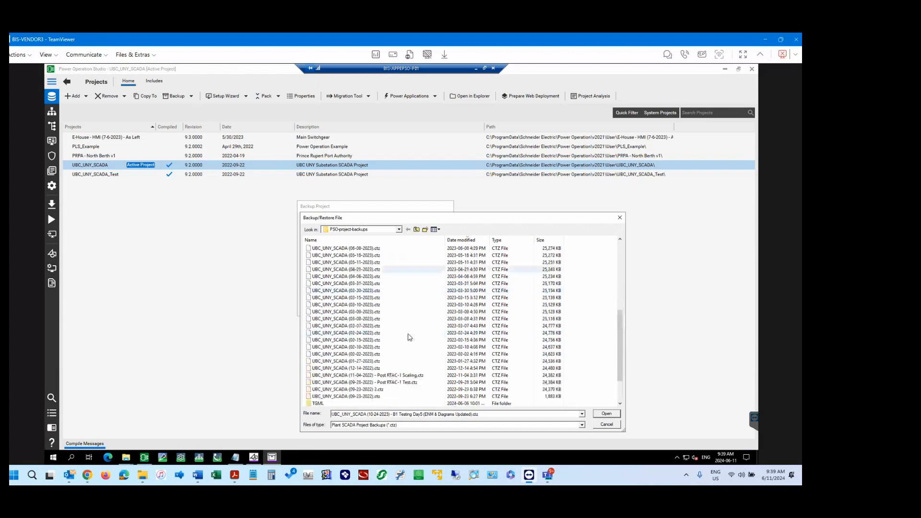
{"action": "scroll", "coordinate": [397, 377], "scroll_direction": "up", "scroll_amount": 3}
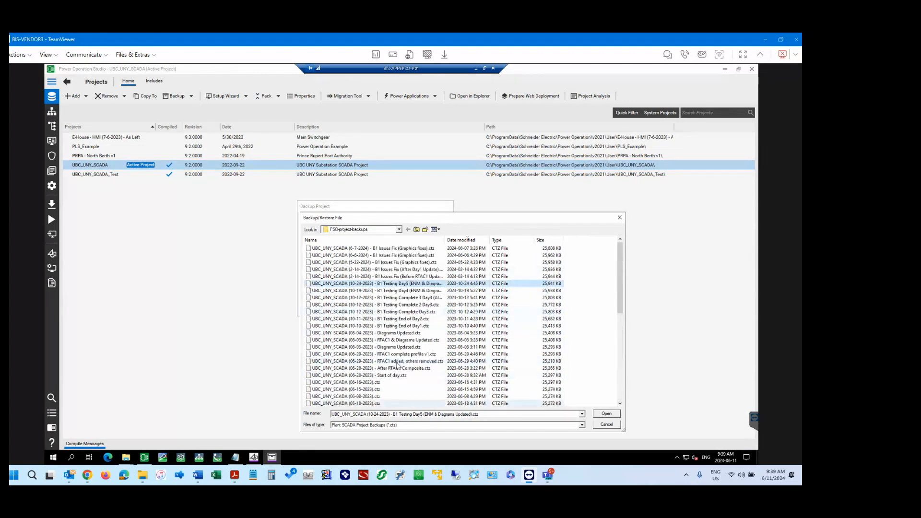
{"action": "scroll", "coordinate": [394, 374], "scroll_direction": "down", "scroll_amount": 1}
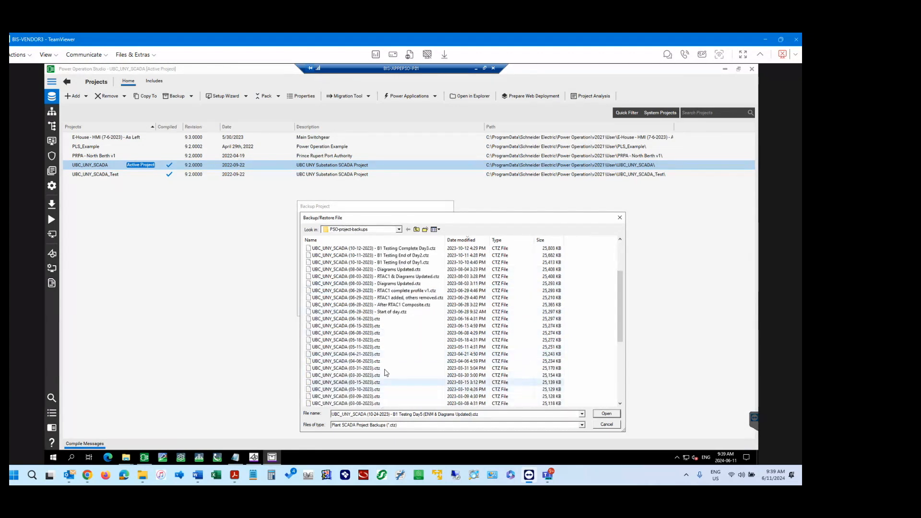
{"action": "scroll", "coordinate": [386, 372], "scroll_direction": "up", "scroll_amount": 3}
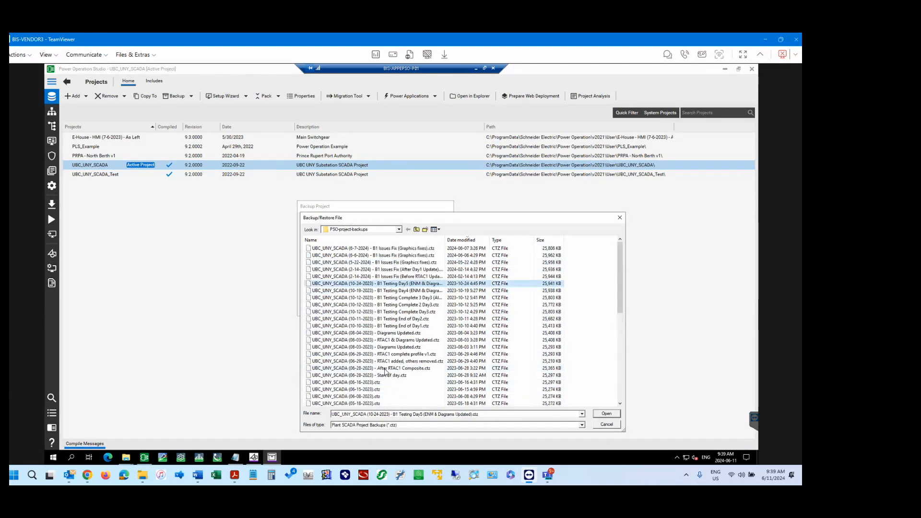
Select the 6-7-2024 backup as the basis for the file name and move the file dialog aside from the Backup Project dialog
{"action": "left_click", "coordinate": [399, 255]}
{"action": "key", "text": "Up"}
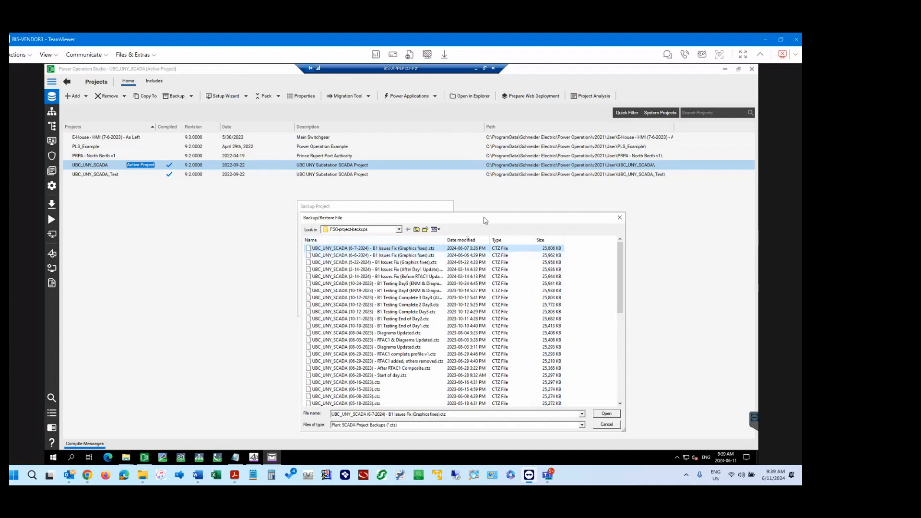
{"action": "left_click_drag", "start_coordinate": [485, 219], "coordinate": [500, 197]}
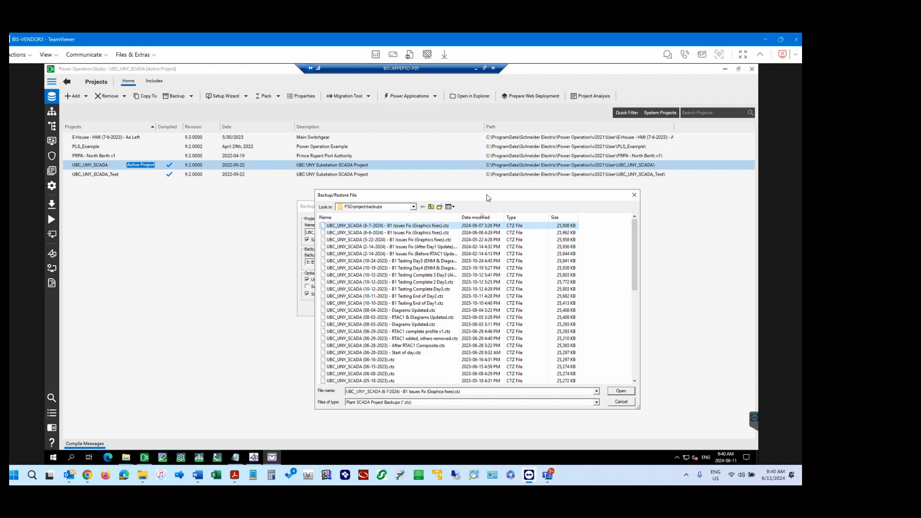
{"action": "left_click_drag", "start_coordinate": [488, 198], "coordinate": [525, 169]}
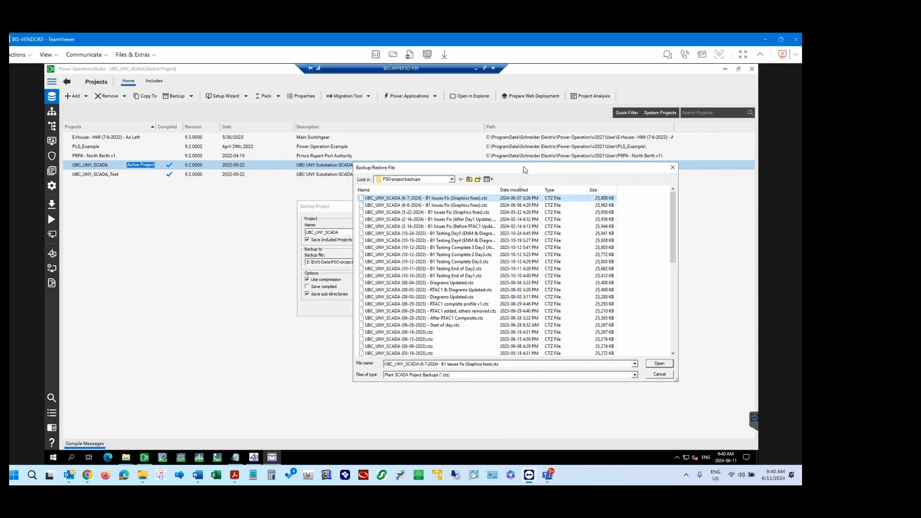
{"action": "left_click_drag", "start_coordinate": [525, 169], "coordinate": [516, 166]}
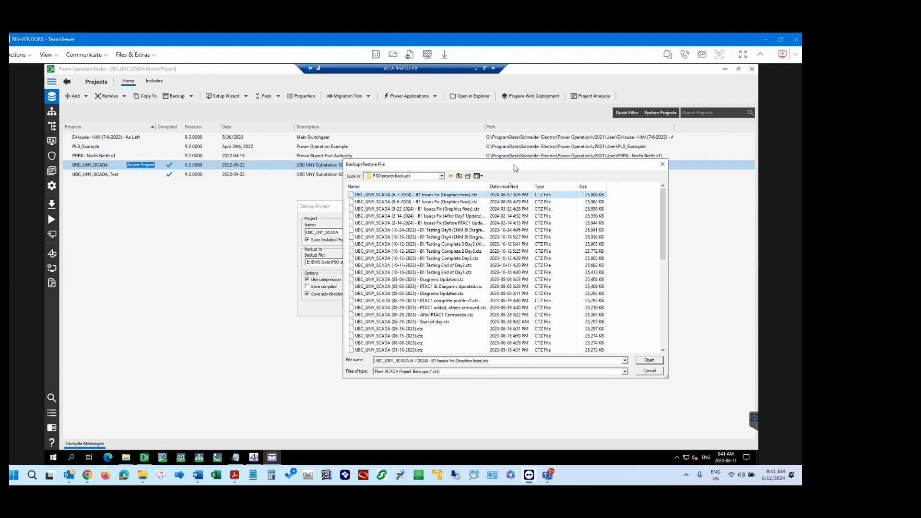
{"action": "left_click_drag", "start_coordinate": [514, 168], "coordinate": [528, 165]}
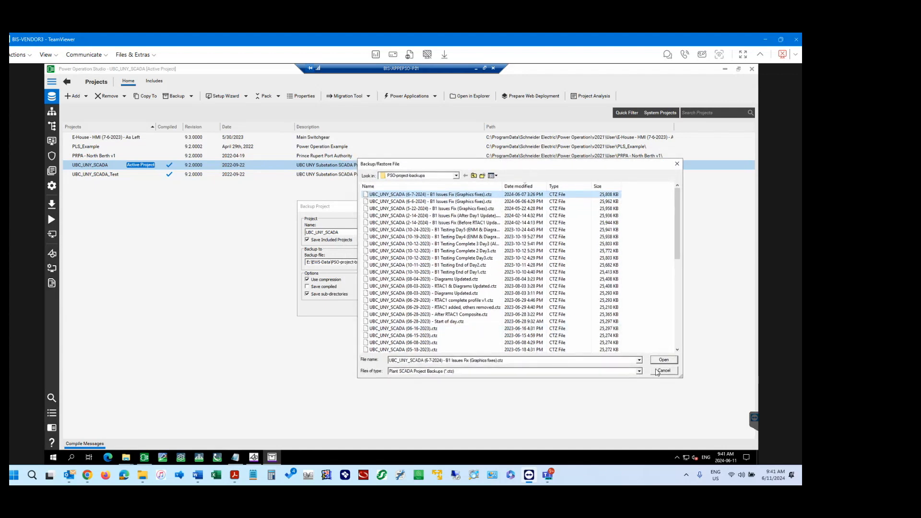
Set the backup file name to "UBC_UNY_SCADA (6-11-2024) - EPO Training Start of Day.ctz" and accept it as the backup file
{"action": "left_click", "coordinate": [497, 361]}
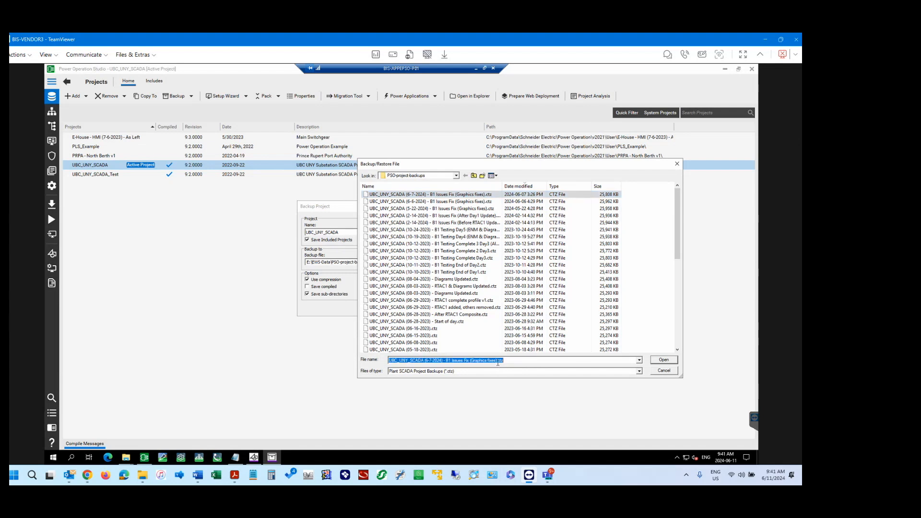
{"action": "left_click", "coordinate": [497, 360]}
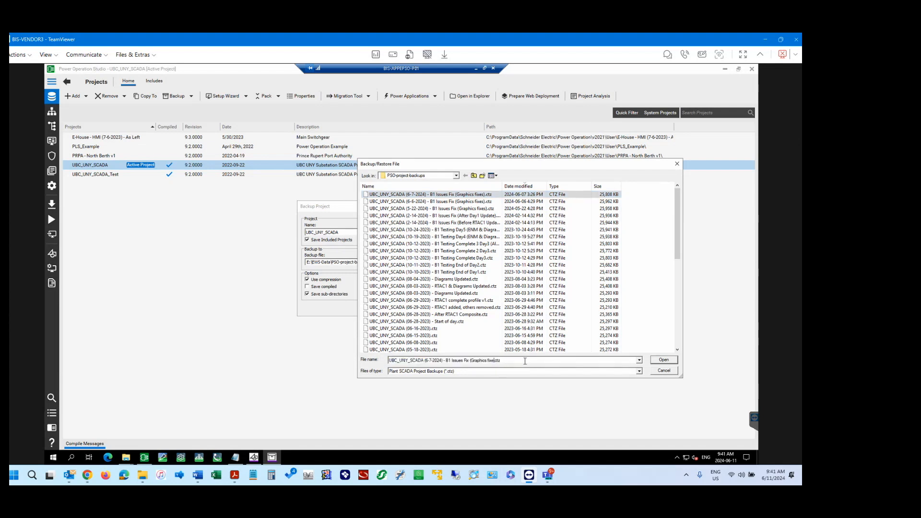
{"action": "key", "text": "BackSpace"}
{"action": "key", "text": "BackSpace"}
{"action": "key", "text": "BackSpace"}
{"action": "key", "text": "BackSpace"}
{"action": "key", "text": "BackSpace"}
{"action": "key", "text": "BackSpace"}
{"action": "key", "text": "BackSpace"}
{"action": "key", "text": "BackSpace"}
{"action": "key", "text": "BackSpace"}
{"action": "key", "text": "BackSpace"}
{"action": "key", "text": "BackSpace"}
{"action": "key", "text": "BackSpace"}
{"action": "key", "text": "BackSpace"}
{"action": "key", "text": "BackSpace"}
{"action": "key", "text": "BackSpace"}
{"action": "key", "text": "BackSpace"}
{"action": "key", "text": "BackSpace"}
{"action": "key", "text": "BackSpace"}
{"action": "key", "text": "BackSpace"}
{"action": "key", "text": "BackSpace"}
{"action": "key", "text": "BackSpace"}
{"action": "key", "text": "BackSpace"}
{"action": "key", "text": "BackSpace"}
{"action": "key", "text": "BackSpace"}
{"action": "key", "text": "BackSpace"}
{"action": "key", "text": "BackSpace"}
{"action": "key", "text": "BackSpace"}
{"action": "key", "text": "BackSpace"}
{"action": "type", "text": "-11-2024) - Start of DaT"}
{"action": "key", "text": "BackSpace"}
{"action": "type", "text": "EPO Training"}
{"action": "key", "text": "End"}
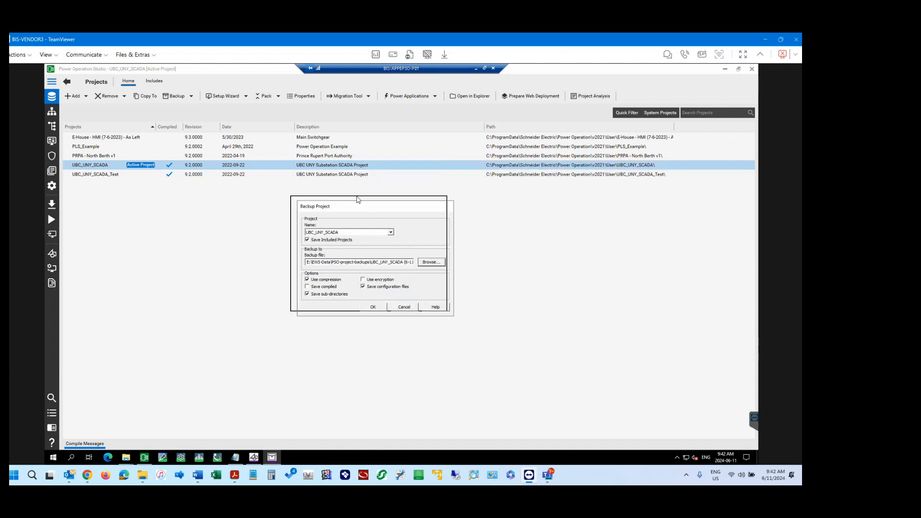
Run the UBC_UNY_SCADA backup to completion with the chosen options, opening a new File Explorer window while it runs
{"action": "left_click_drag", "start_coordinate": [373, 209], "coordinate": [359, 199]}
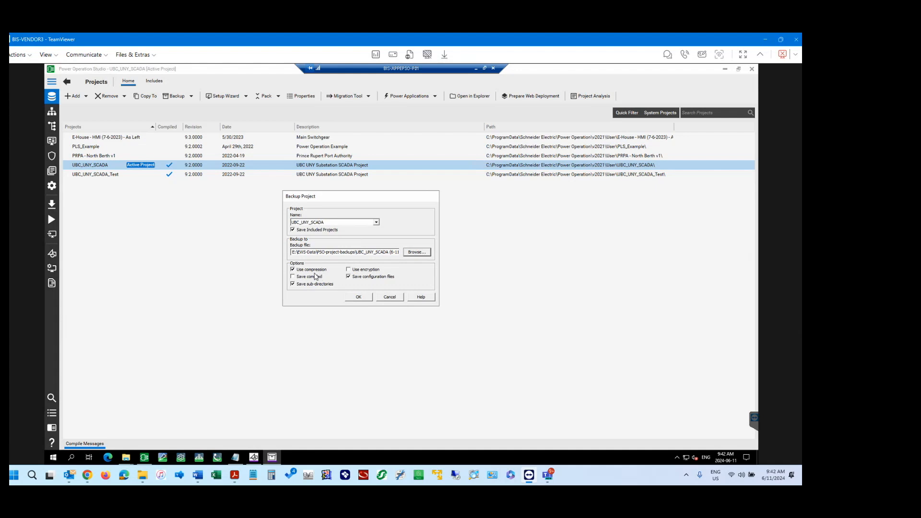
{"action": "left_click", "coordinate": [365, 298]}
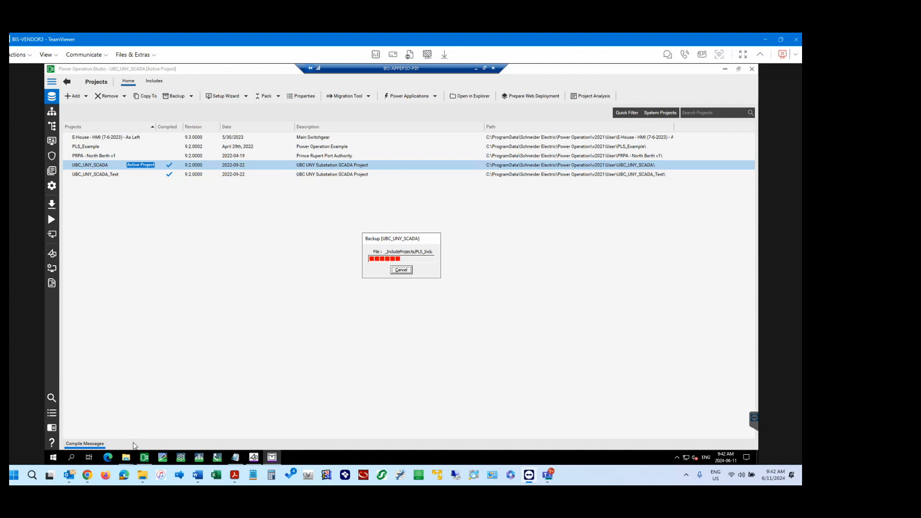
{"action": "mouse_move", "coordinate": [127, 459]}
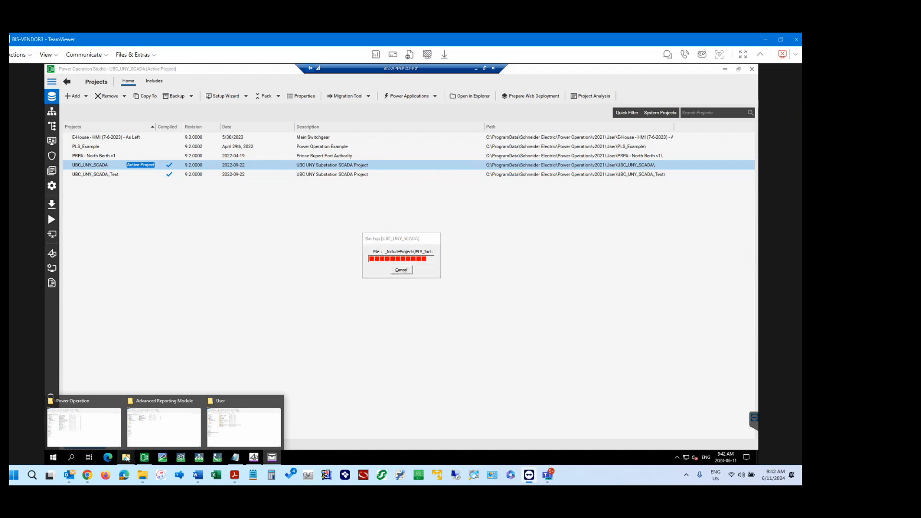
{"action": "right_click", "coordinate": [126, 459]}
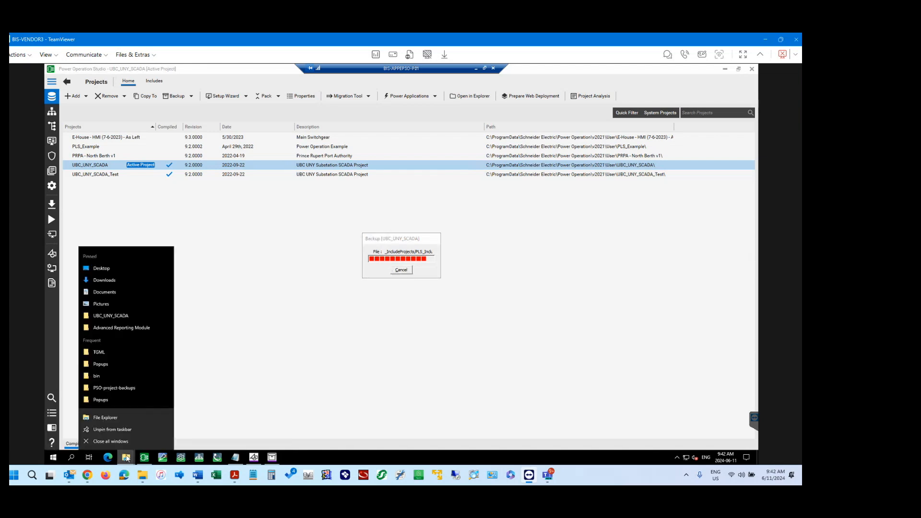
{"action": "left_click", "coordinate": [112, 417]}
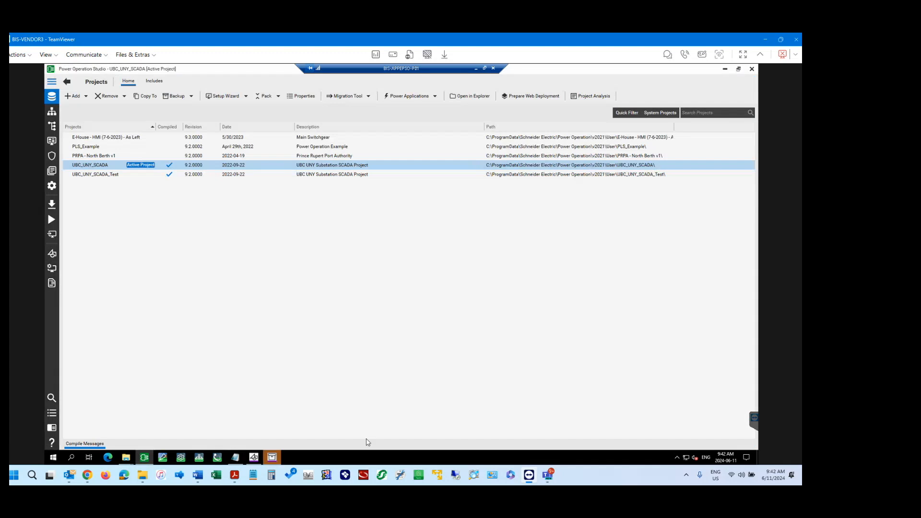
{"action": "left_click", "coordinate": [405, 272]}
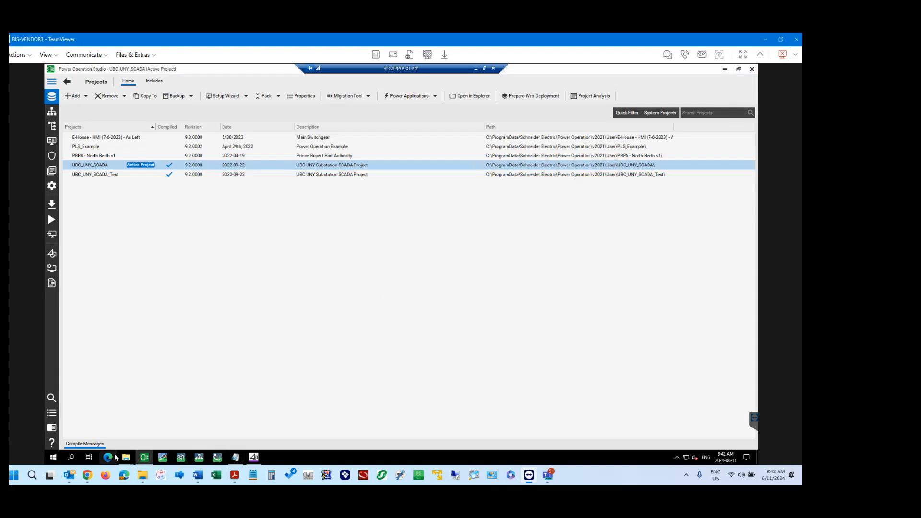
In File Explorer, locate the 6-11-2024 EPO Training backup in the PSO-project-backups folder and widen the Name column
{"action": "mouse_move", "coordinate": [126, 457]}
{"action": "left_click", "coordinate": [297, 426]}
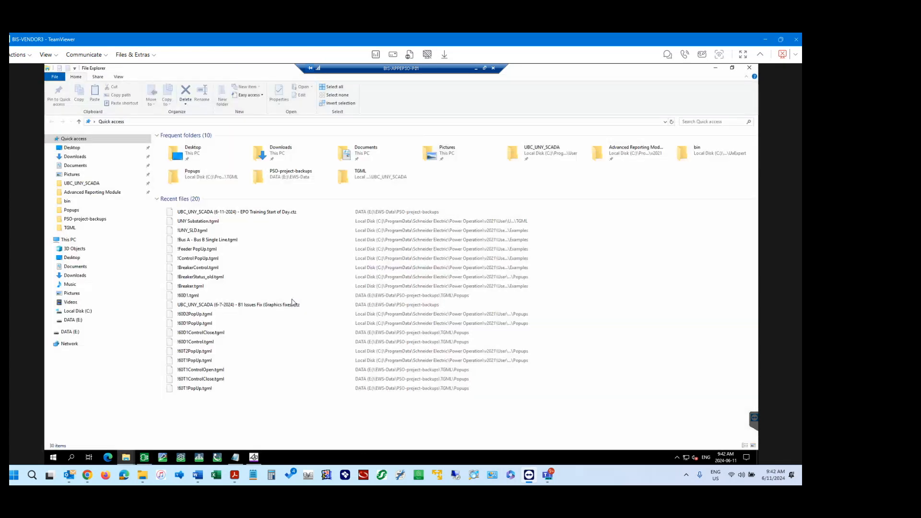
{"action": "left_click", "coordinate": [92, 219]}
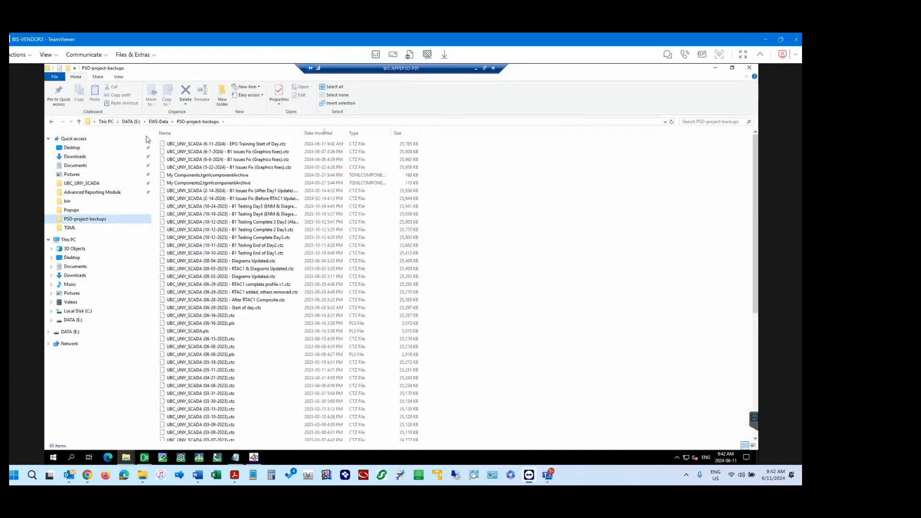
{"action": "left_click", "coordinate": [307, 144]}
{"action": "left_click_drag", "start_coordinate": [302, 133], "coordinate": [340, 132]}
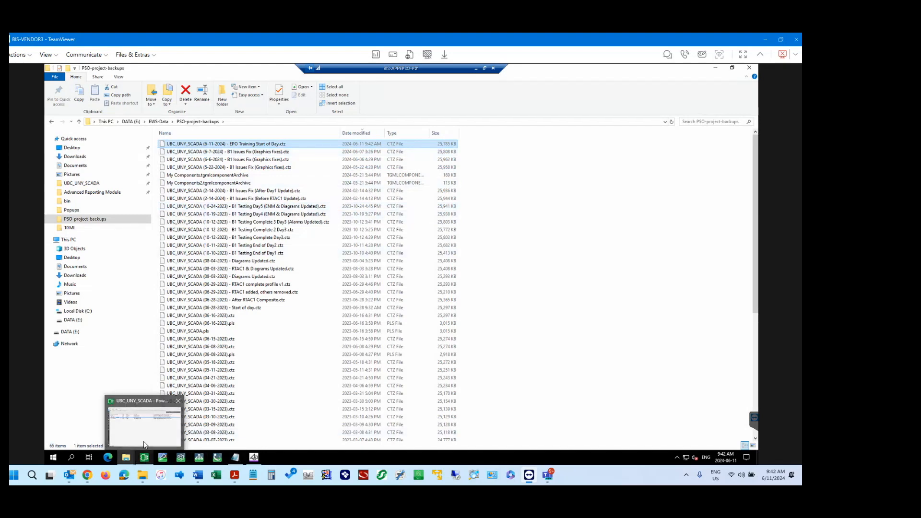
Switch back to Power Operation Studio and select the active UBC_UNY_SCADA project
{"action": "left_click", "coordinate": [148, 440]}
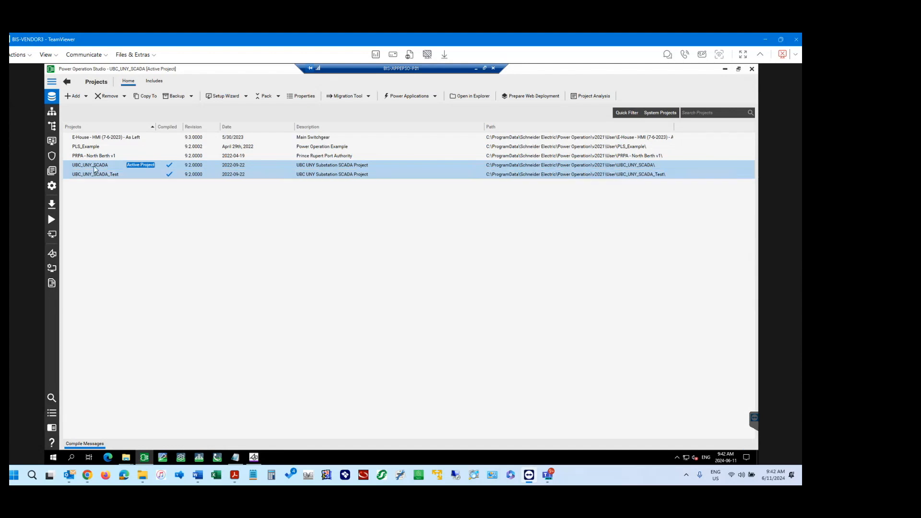
{"action": "left_click", "coordinate": [379, 177], "text": "shift"}
{"action": "left_click", "coordinate": [511, 165]}
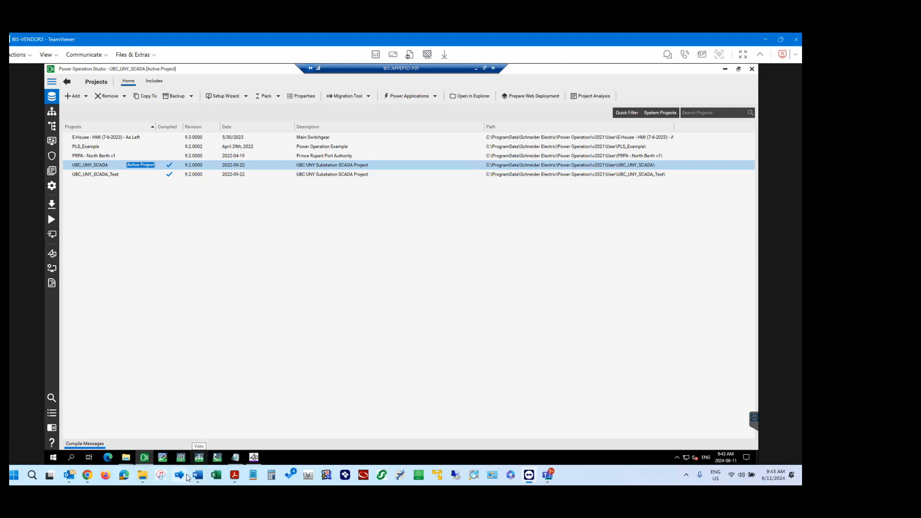
Open the project's Topology, inspect the servers listed for Computer1, and show the topology's edit view
{"action": "left_click", "coordinate": [51, 113]}
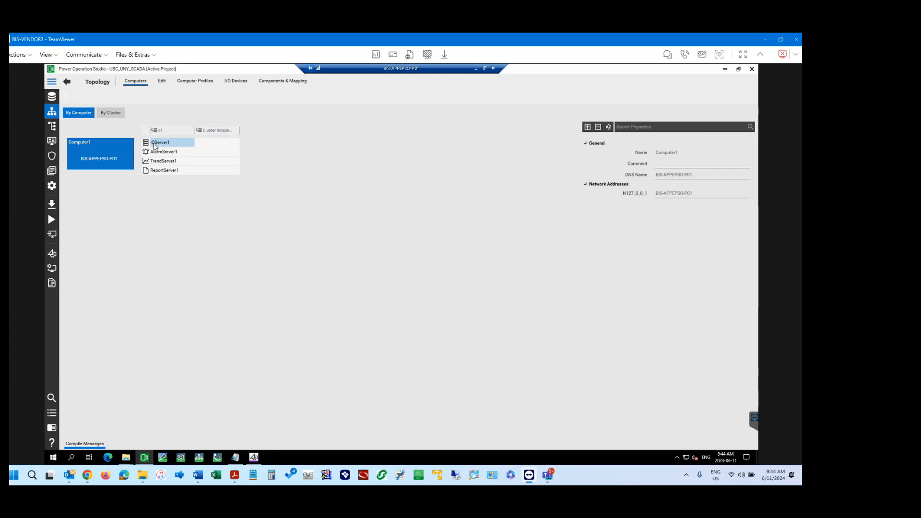
{"action": "left_click", "coordinate": [171, 150]}
{"action": "left_click", "coordinate": [161, 81]}
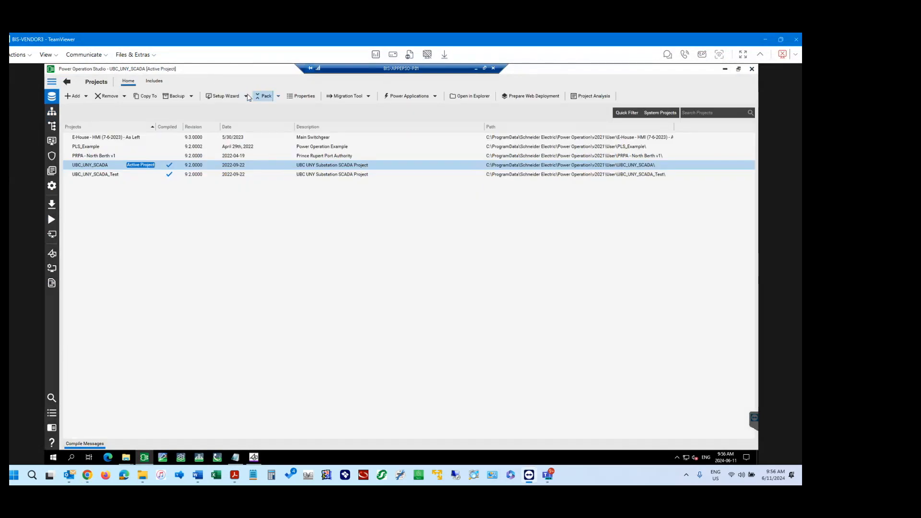
Open the Computer Setup Editor from the Projects page and switch back to Power Operation Studio
{"action": "left_click", "coordinate": [245, 96]}
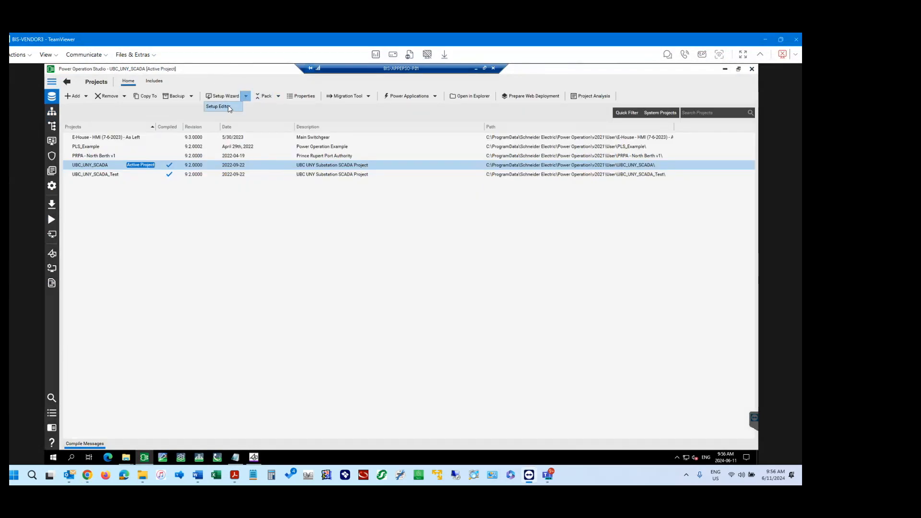
{"action": "left_click", "coordinate": [230, 106]}
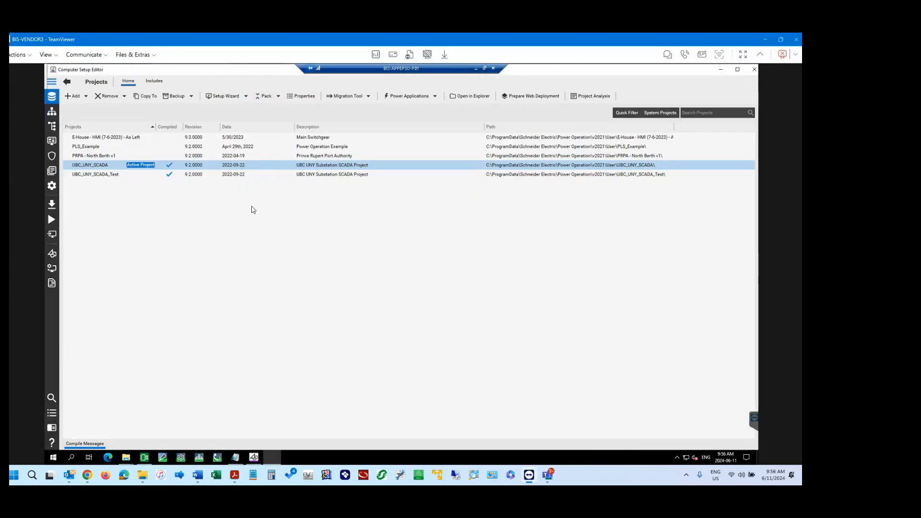
{"action": "key", "text": "alt+Tab"}
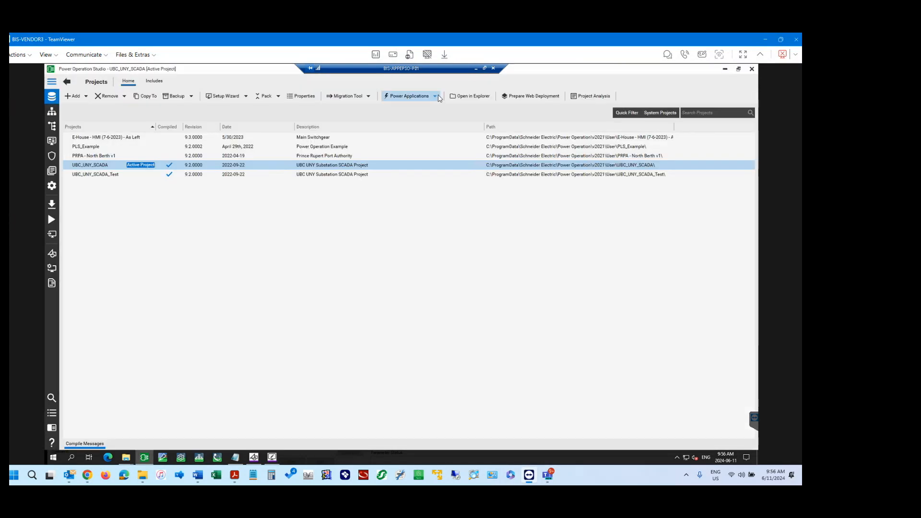
Launch the Application Configuration Utility from Power Applications and return to the Power Operation Studio project list
{"action": "left_click", "coordinate": [434, 96]}
{"action": "left_click", "coordinate": [425, 107]}
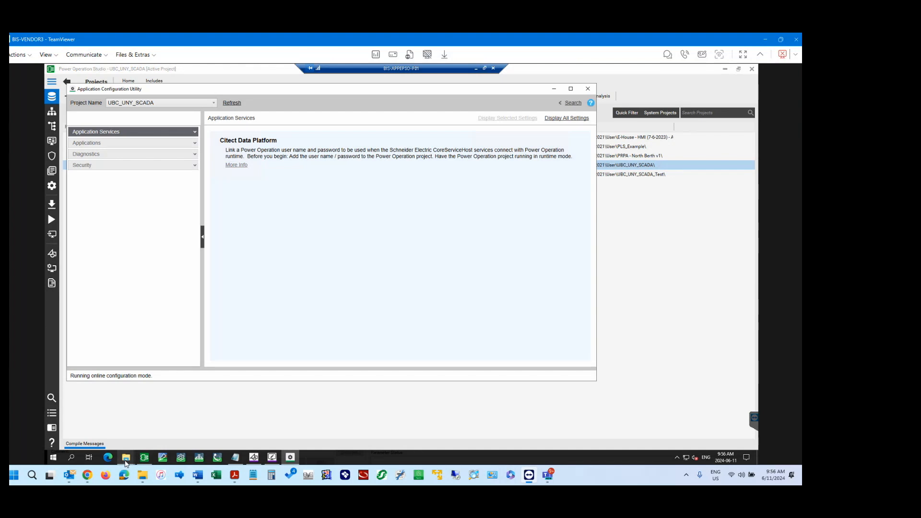
{"action": "left_click", "coordinate": [144, 457]}
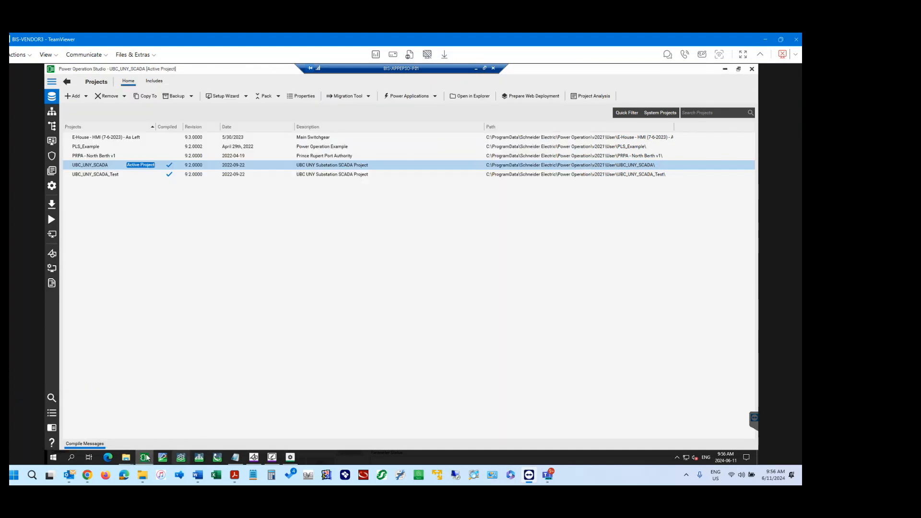
Switch to Chrome to look over the Ch3 training videos in the EcoStruxure Power Operation playlist, and return to the TeamViewer session
{"action": "mouse_move", "coordinate": [88, 475]}
{"action": "left_click", "coordinate": [85, 427]}
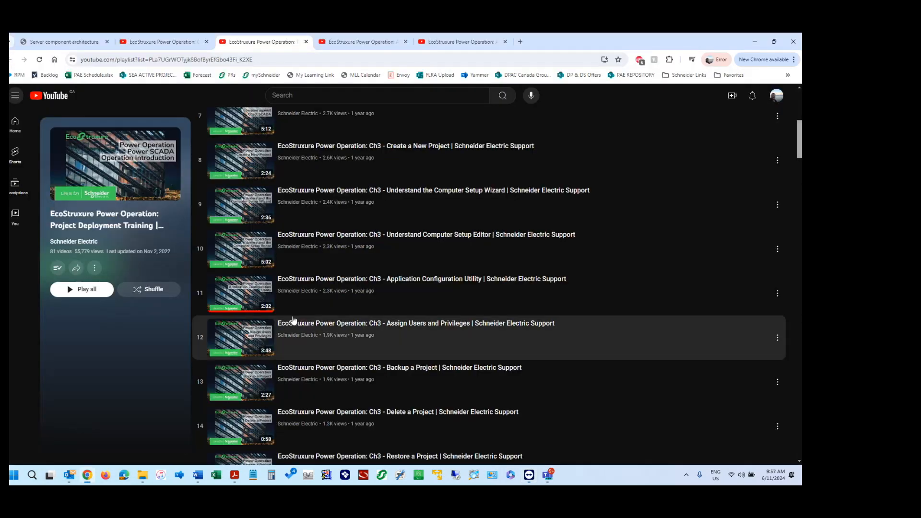
{"action": "left_click", "coordinate": [529, 475]}
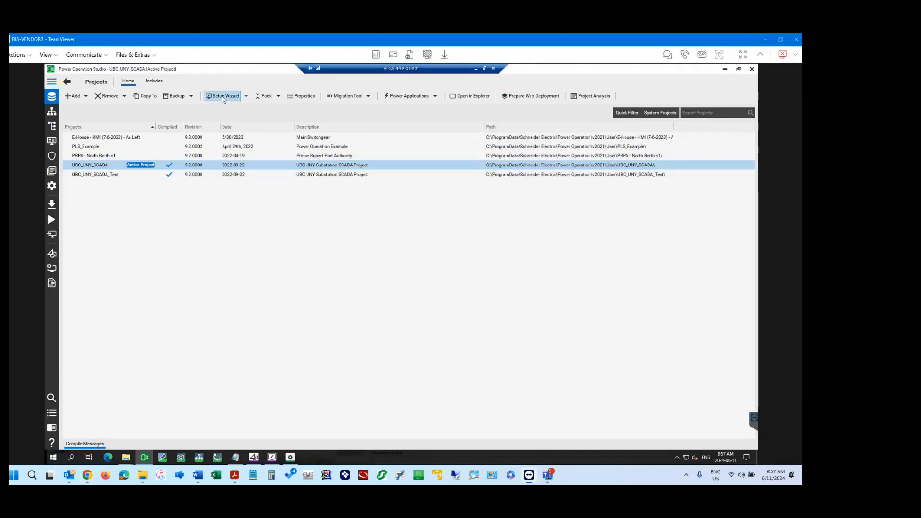
Open the Computer Setup Wizard to view its setup types, reselect the UBC_UNY_SCADA project, and cancel the wizard
{"action": "left_click", "coordinate": [223, 98]}
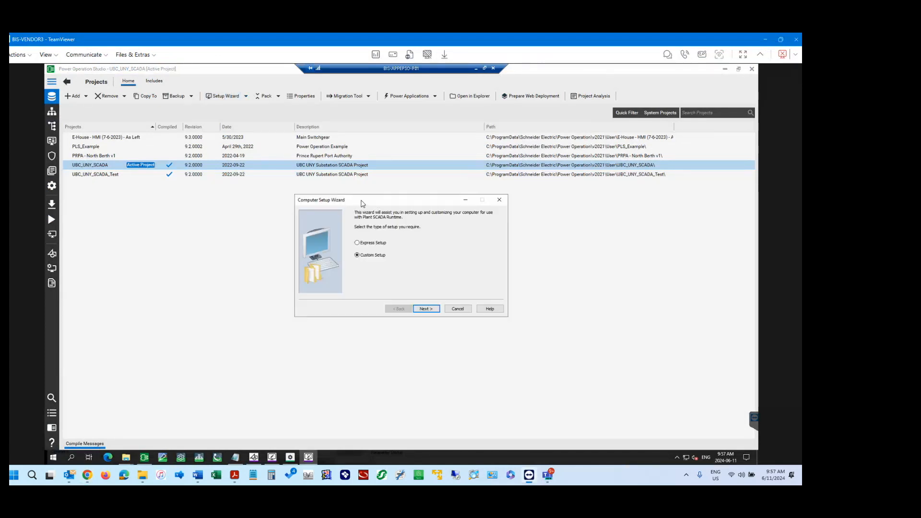
{"action": "mouse_move", "coordinate": [362, 203]}
{"action": "left_mouse_down"}
{"action": "mouse_move", "coordinate": [332, 204]}
{"action": "mouse_move", "coordinate": [312, 218]}
{"action": "mouse_move", "coordinate": [349, 243]}
{"action": "mouse_move", "coordinate": [368, 209]}
{"action": "left_mouse_up"}
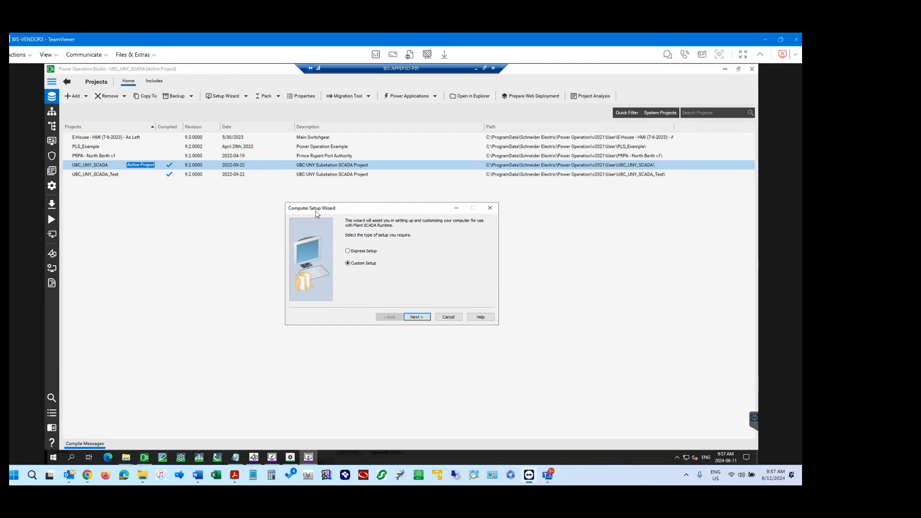
{"action": "left_click_drag", "start_coordinate": [90, 157], "coordinate": [90, 166]}
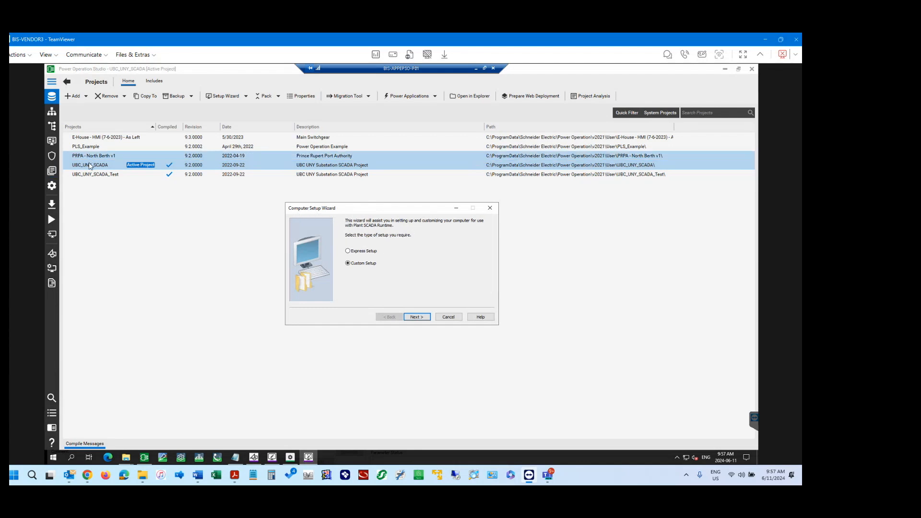
{"action": "left_click", "coordinate": [89, 166]}
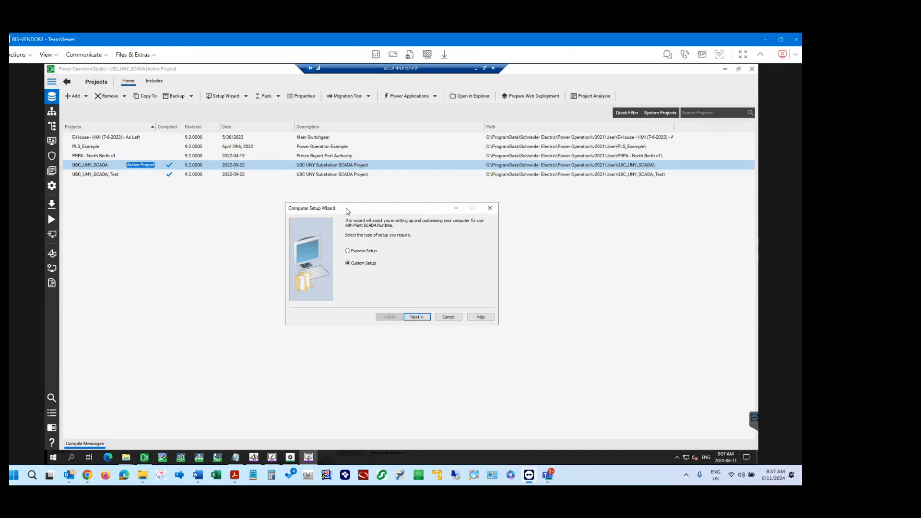
{"action": "left_click", "coordinate": [452, 317]}
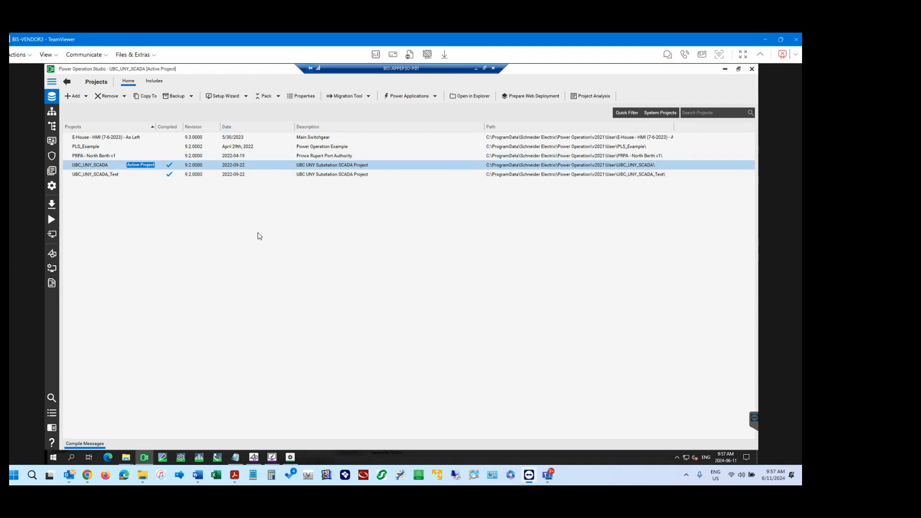
{"action": "key", "text": "alt+Tab"}
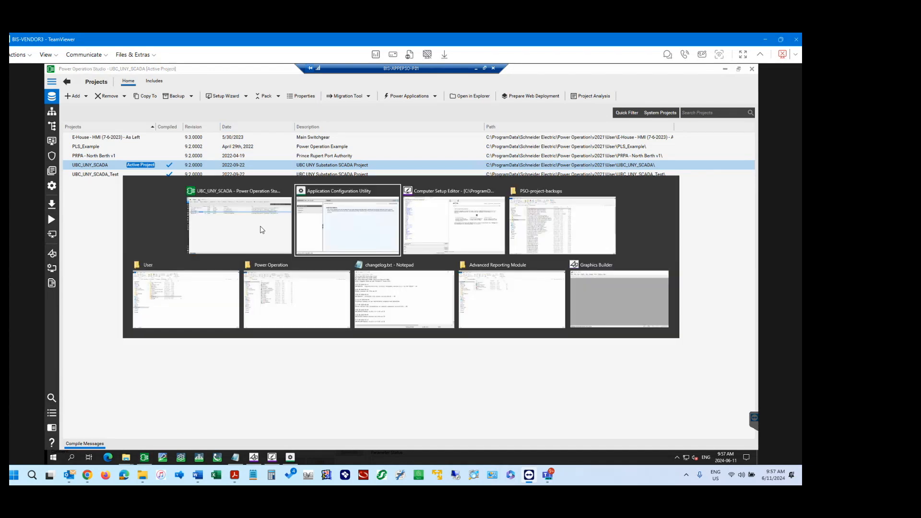
{"action": "left_click", "coordinate": [262, 229]}
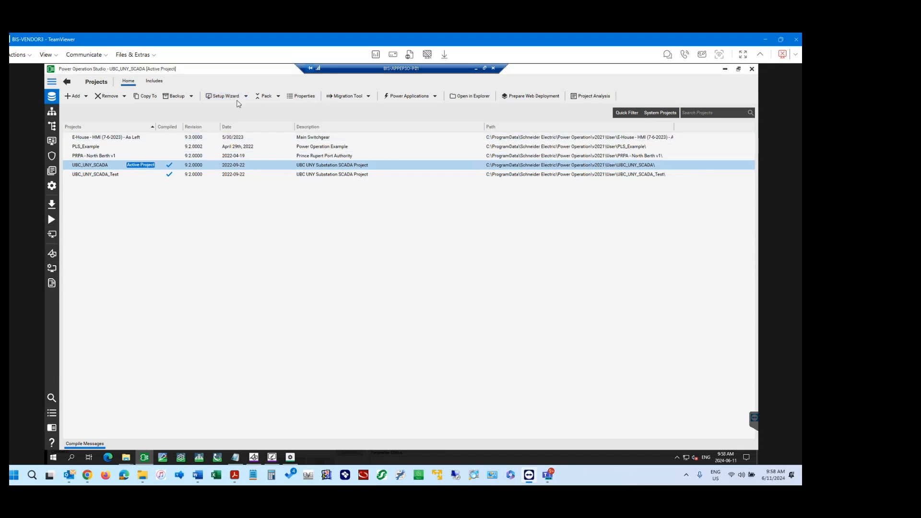
{"action": "key", "text": "alt+Tab"}
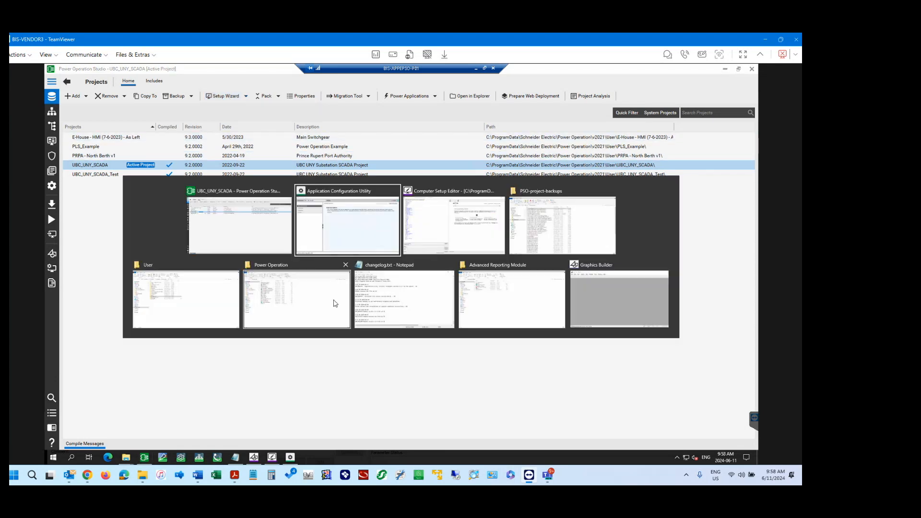
{"action": "key", "text": "alt+shift+Tab"}
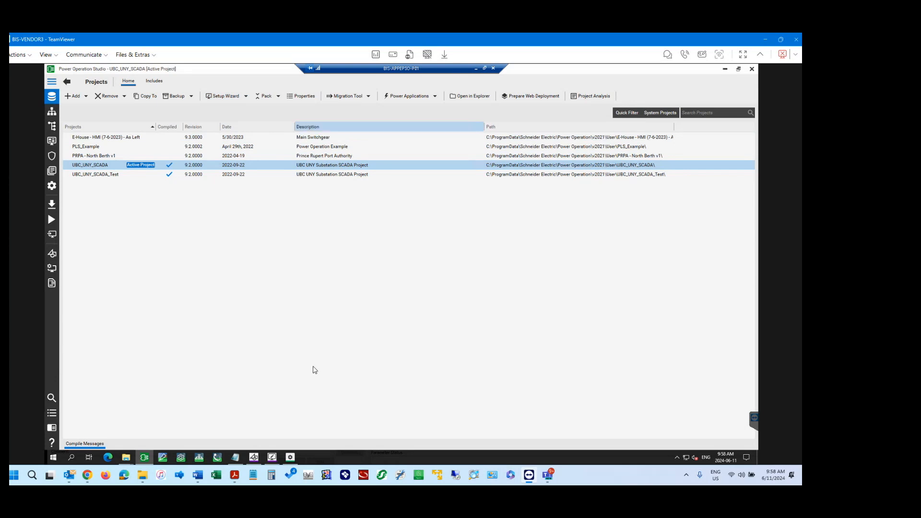
Switch to the YouTube playlist in Chrome to review the Computer Setup Wizard and Setup Editor video entries, and return to the remote session
{"action": "mouse_move", "coordinate": [197, 480]}
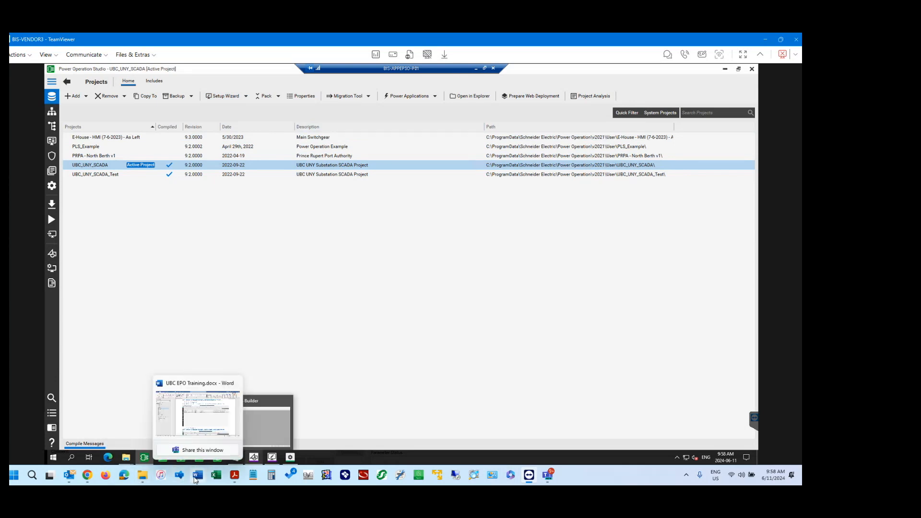
{"action": "mouse_move", "coordinate": [89, 480]}
{"action": "left_click", "coordinate": [83, 439]}
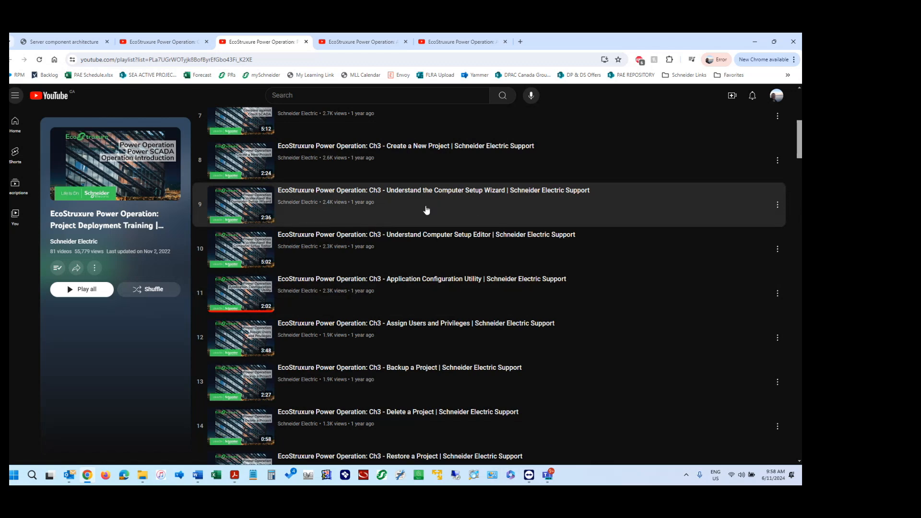
{"action": "key", "text": "alt+Tab"}
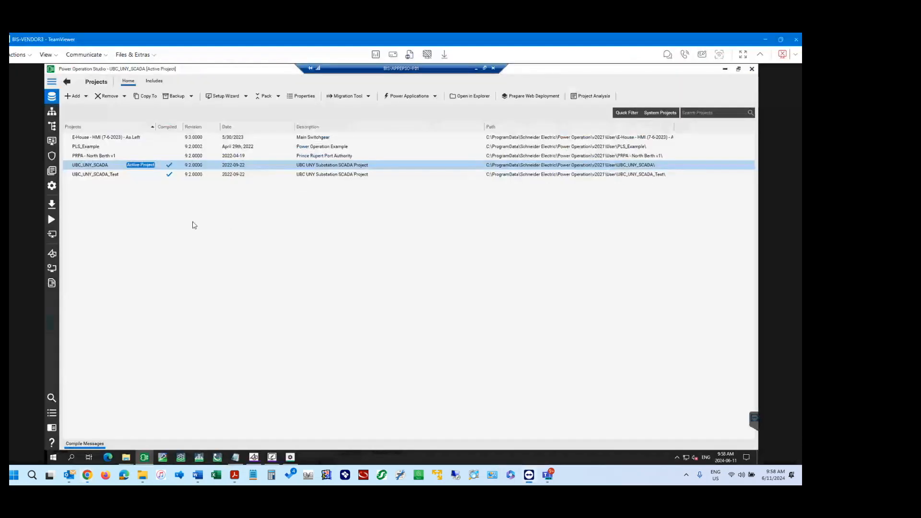
Switch to the Application Configuration Utility, reposition its window, and expand Application Services, Applications, Security and Diagnostics
{"action": "left_click", "coordinate": [199, 175], "text": "shift"}
{"action": "mouse_move", "coordinate": [291, 459]}
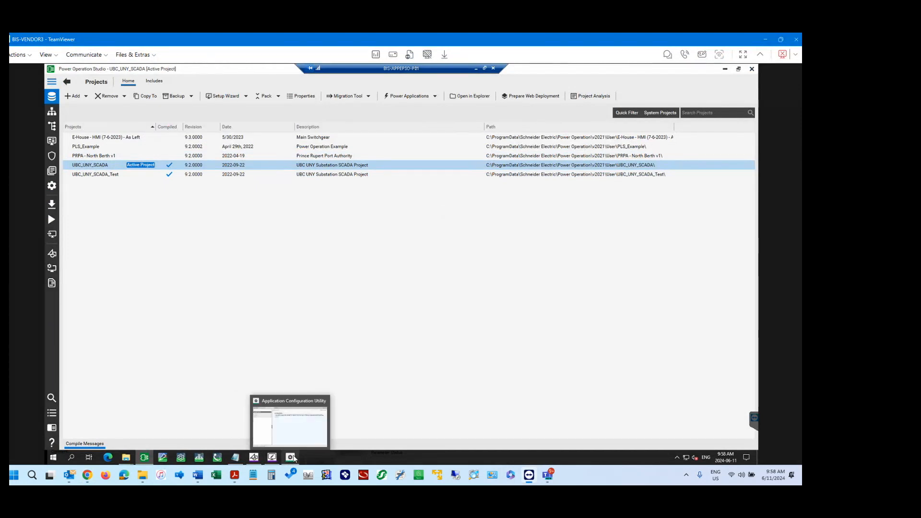
{"action": "left_click", "coordinate": [291, 458]}
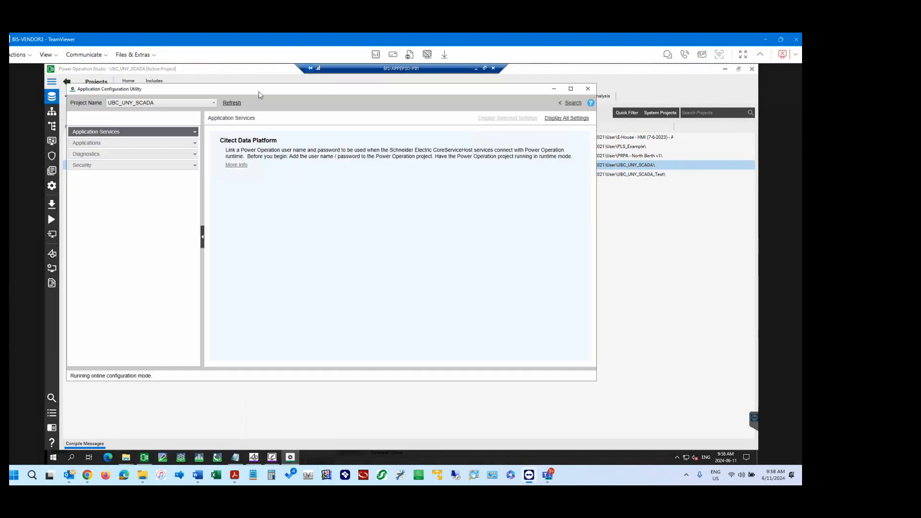
{"action": "left_click_drag", "start_coordinate": [267, 93], "coordinate": [319, 109]}
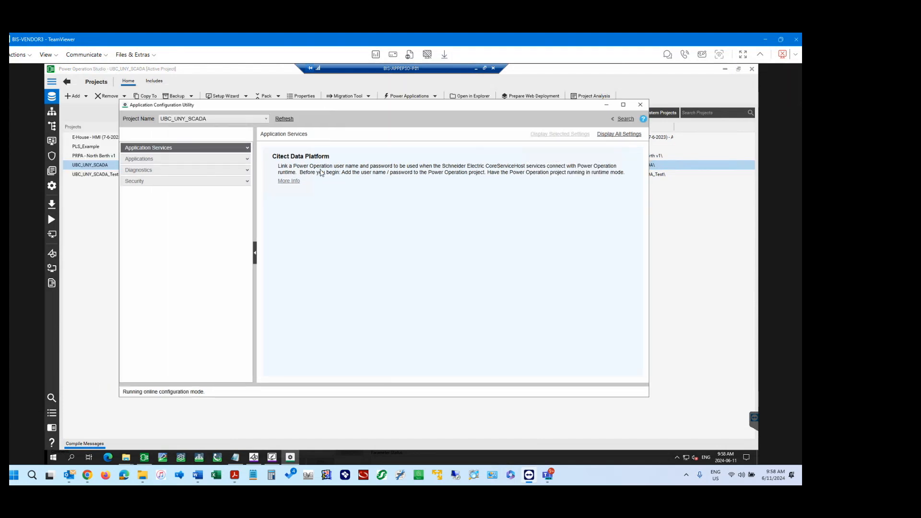
{"action": "left_click", "coordinate": [247, 148]}
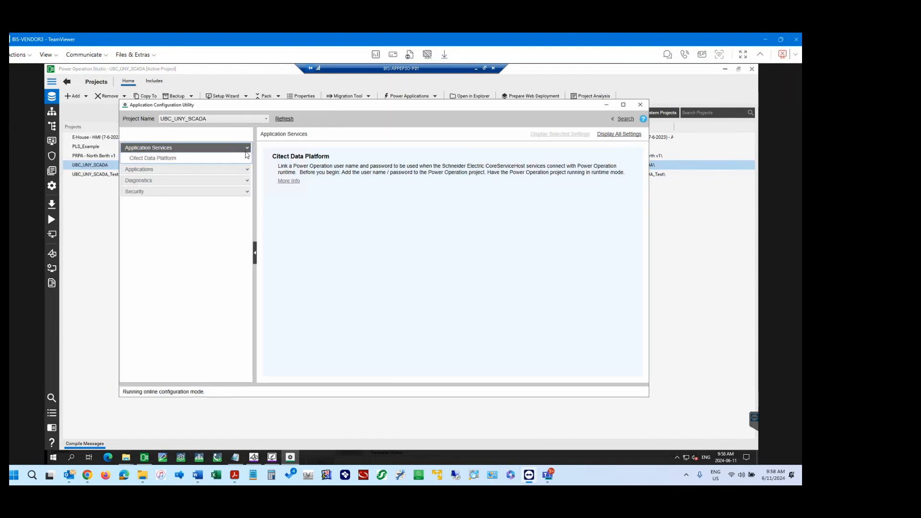
{"action": "left_click", "coordinate": [247, 170]}
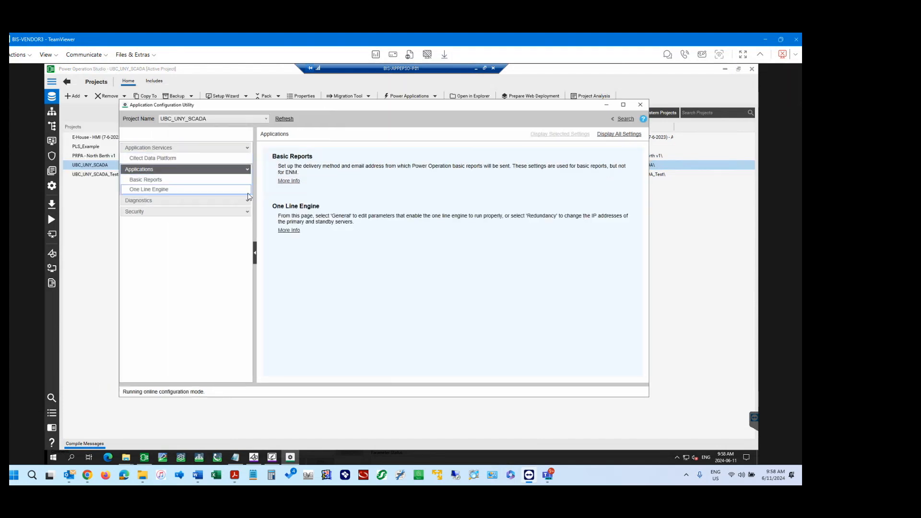
{"action": "left_click", "coordinate": [248, 213]}
{"action": "left_click", "coordinate": [243, 201]}
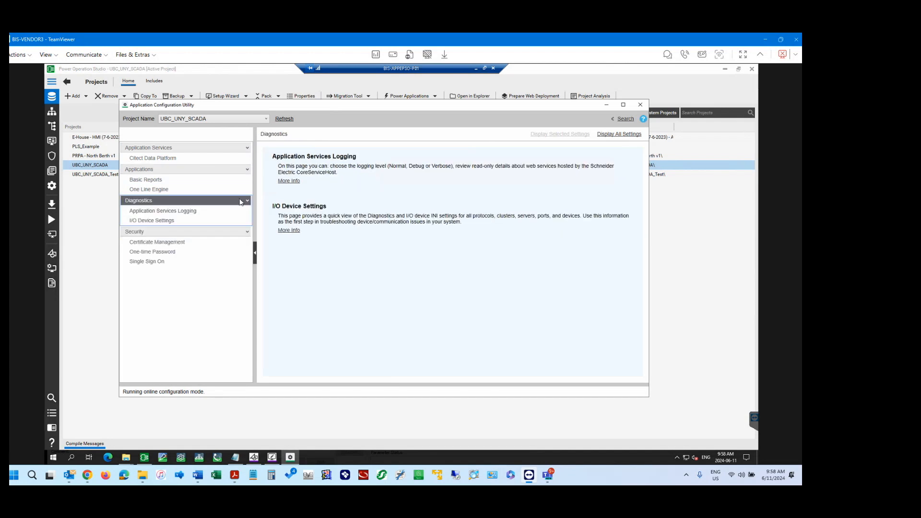
Examine the Citect Data Platform connection settings, collapsing and re-expanding the Application Services and Applications groups
{"action": "left_click", "coordinate": [151, 159]}
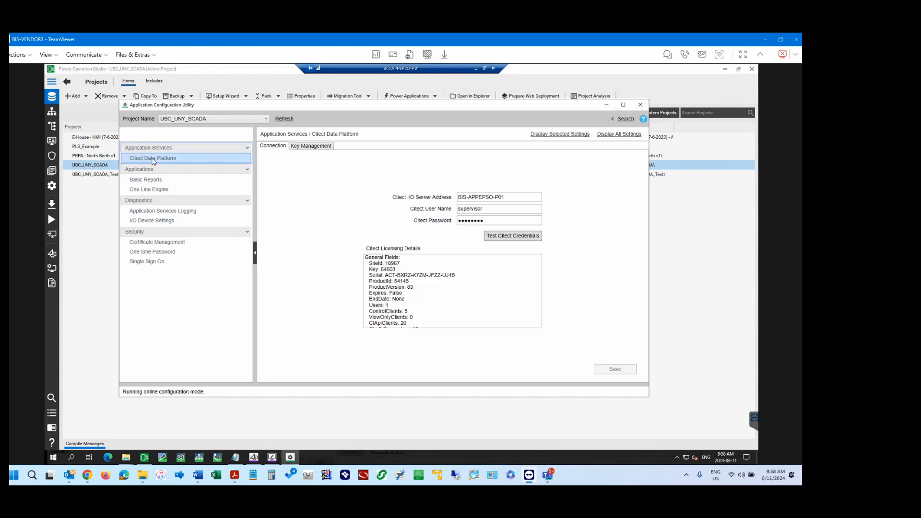
{"action": "left_click", "coordinate": [151, 149]}
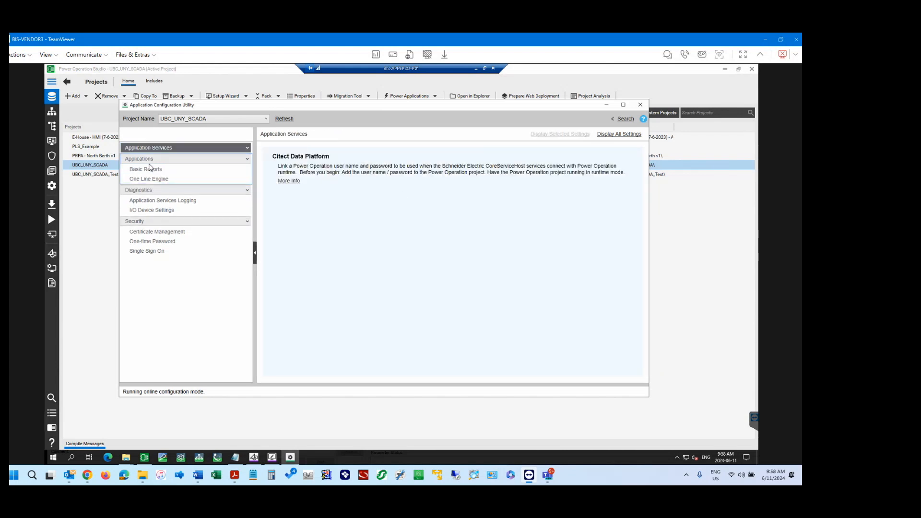
{"action": "left_click", "coordinate": [245, 158]}
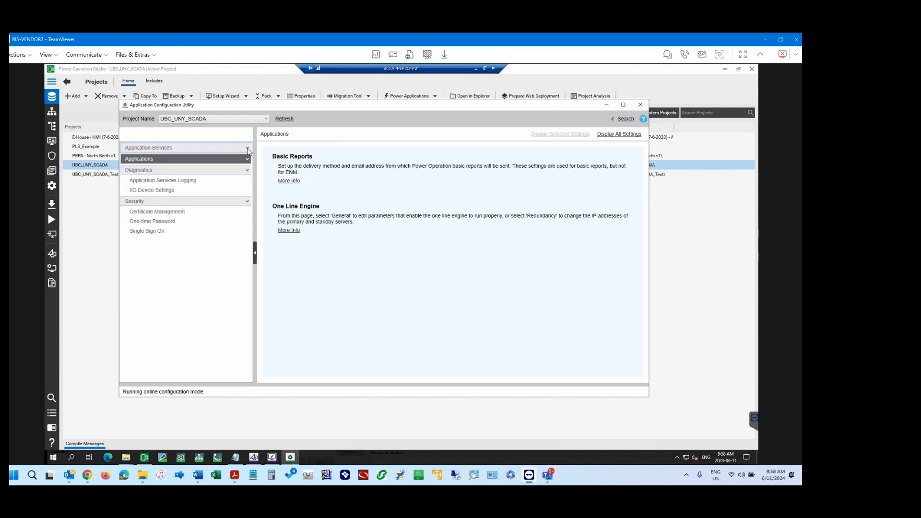
{"action": "left_click", "coordinate": [245, 149]}
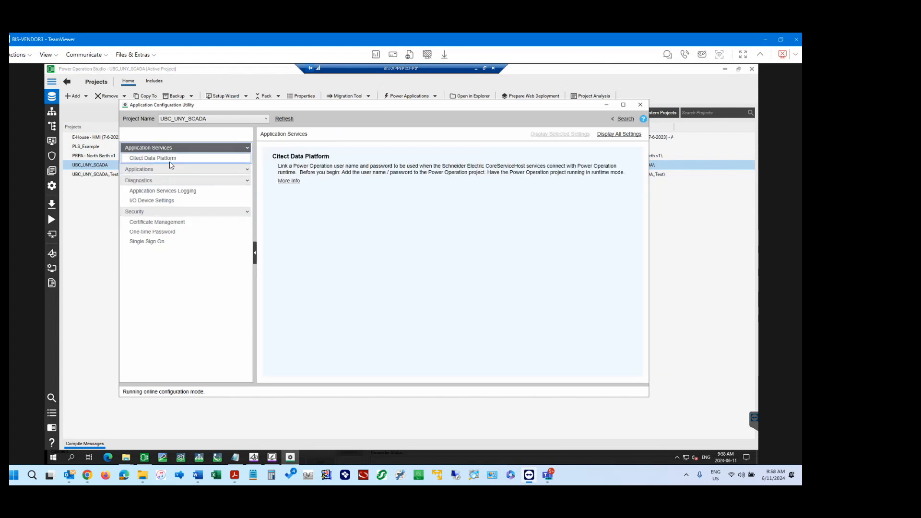
{"action": "left_click", "coordinate": [248, 170]}
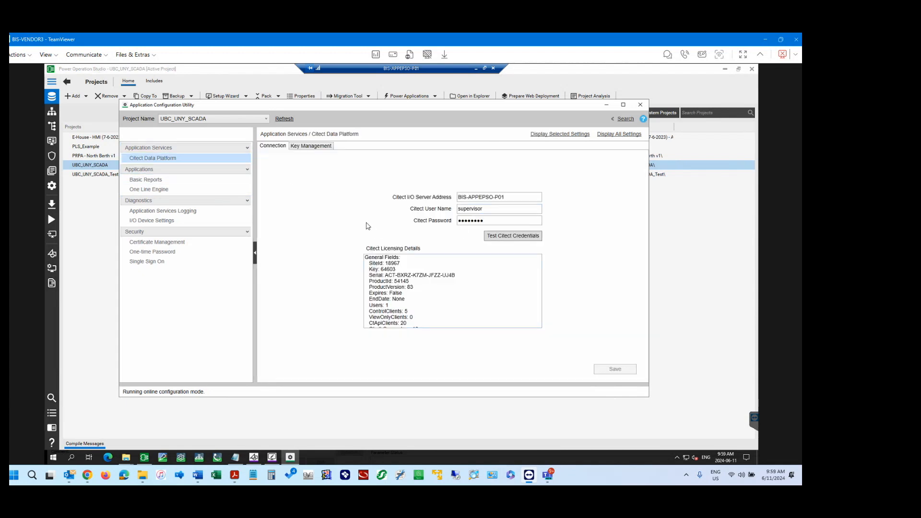
{"action": "left_click", "coordinate": [504, 197]}
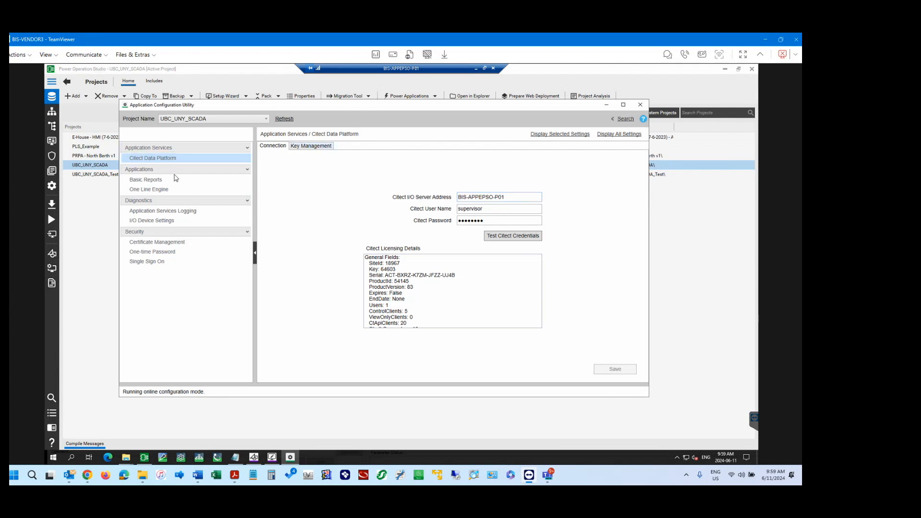
Review the Basic Reports e-mail delivery settings and test the One Line Engine's client user credentials
{"action": "left_click", "coordinate": [155, 181]}
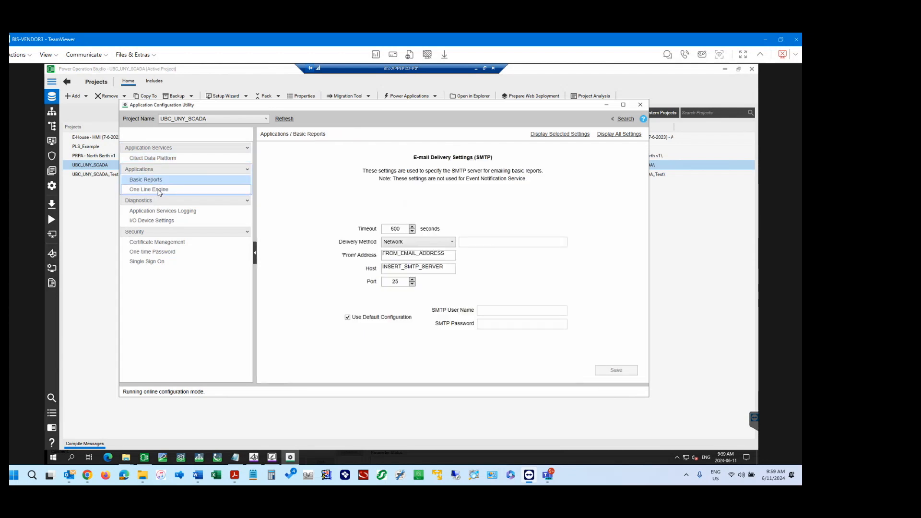
{"action": "left_click", "coordinate": [158, 191]}
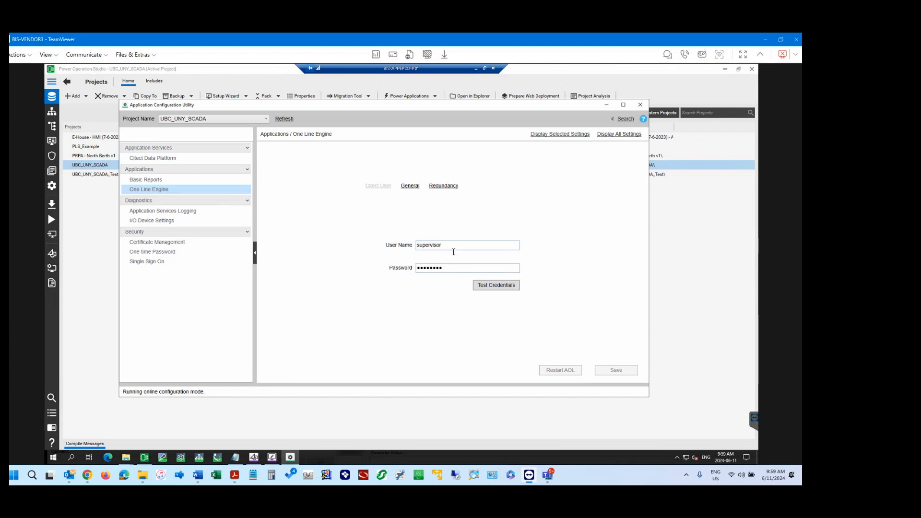
{"action": "left_click", "coordinate": [496, 288]}
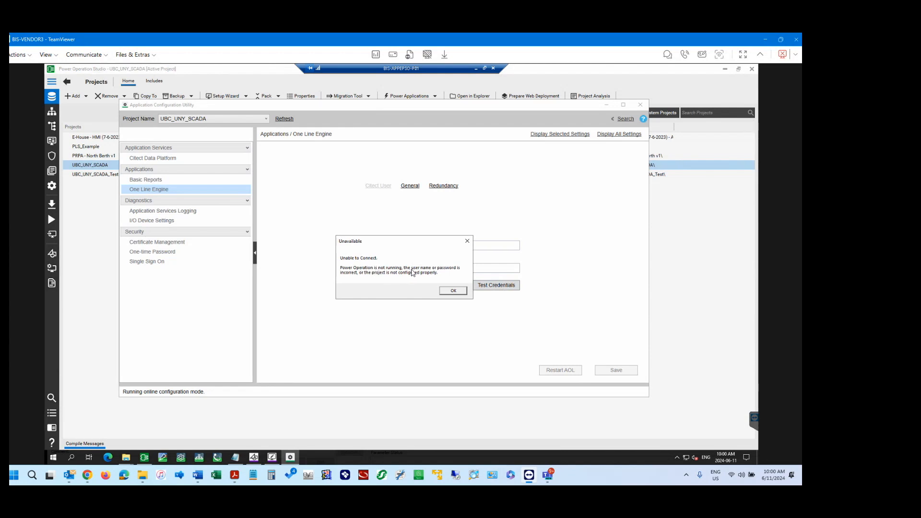
{"action": "left_click", "coordinate": [453, 291]}
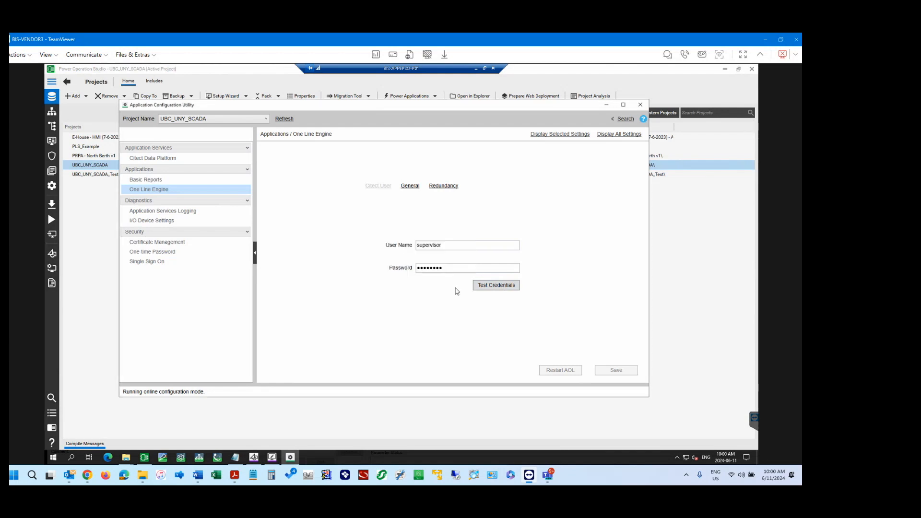
Test the Citect credentials under Citect Data Platform and review the Citect licensing details
{"action": "left_click", "coordinate": [677, 457]}
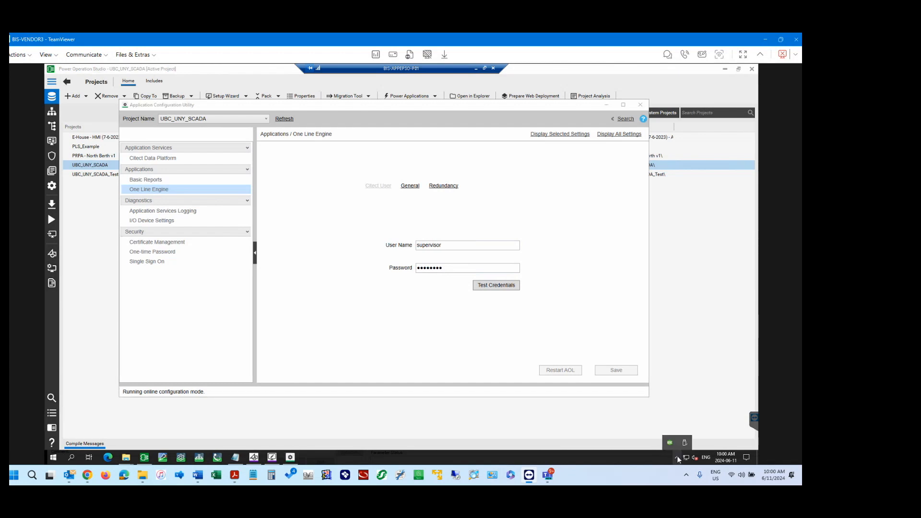
{"action": "left_click", "coordinate": [677, 457]}
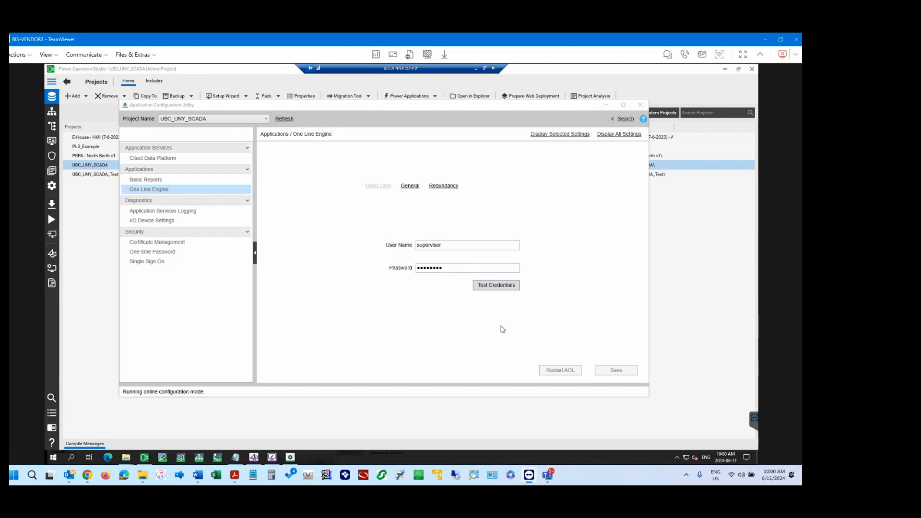
{"action": "left_click", "coordinate": [162, 158]}
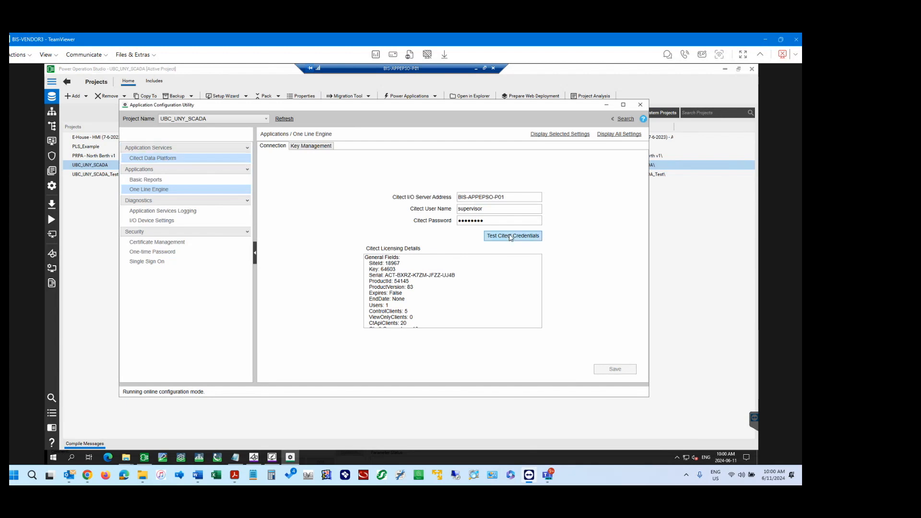
{"action": "left_click", "coordinate": [511, 236]}
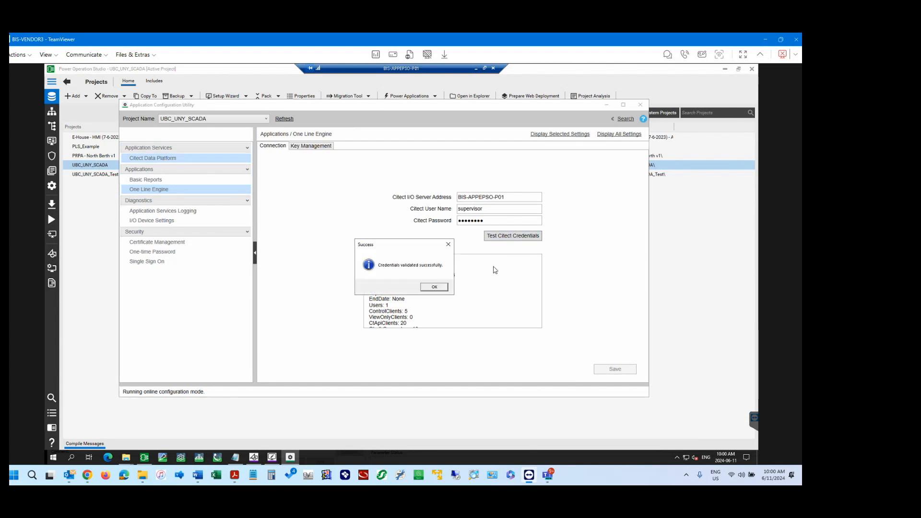
{"action": "left_click", "coordinate": [435, 287]}
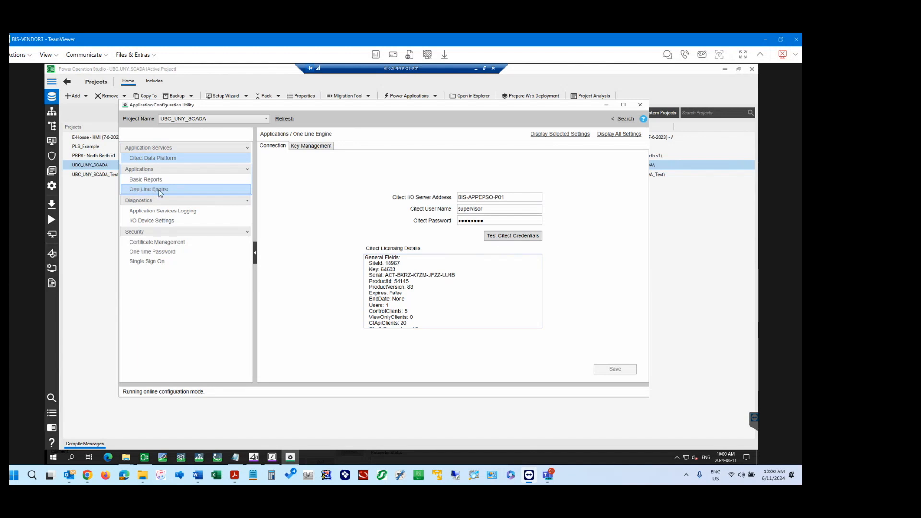
{"action": "left_click", "coordinate": [521, 238]}
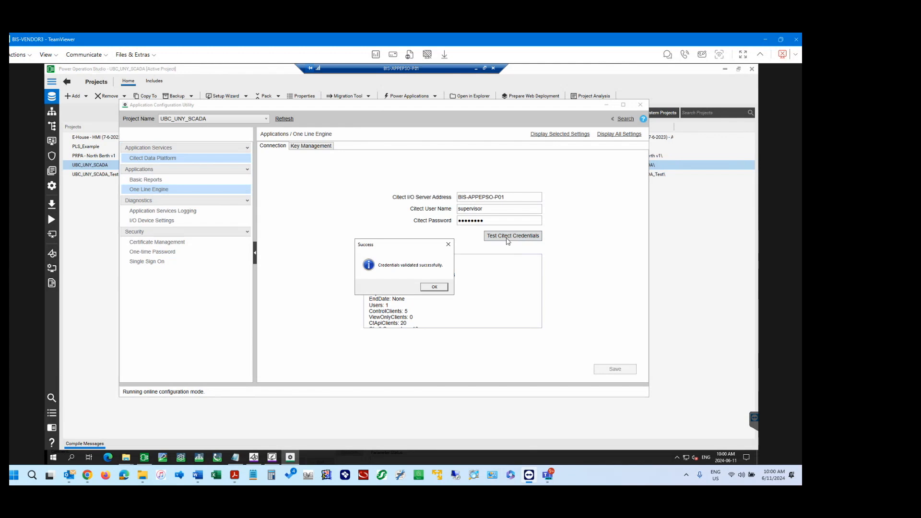
{"action": "left_click", "coordinate": [434, 286]}
{"action": "scroll", "coordinate": [414, 298], "scroll_direction": "down", "scroll_amount": 10}
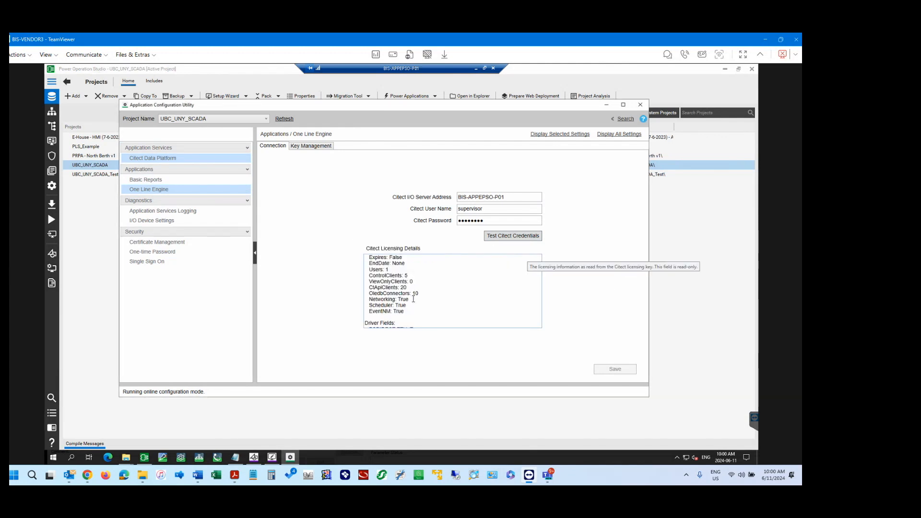
{"action": "scroll", "coordinate": [413, 298], "scroll_direction": "up", "scroll_amount": 10}
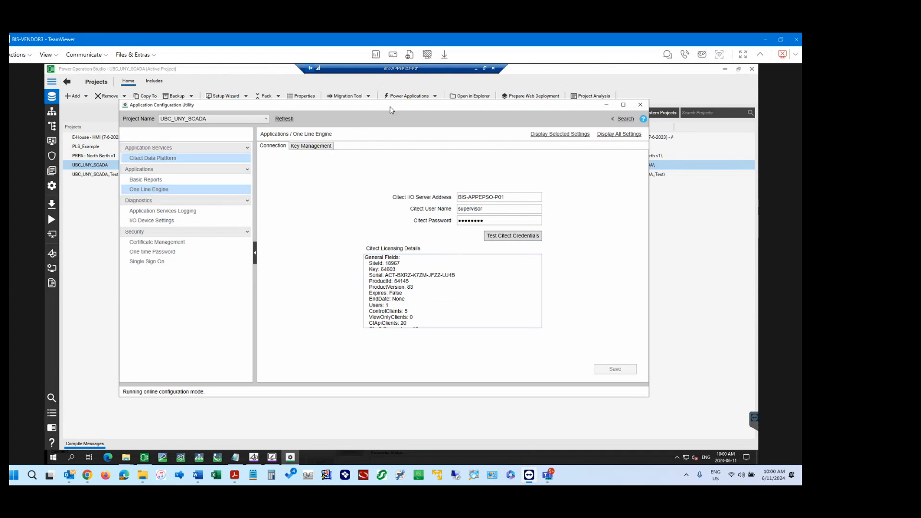
Review the Certificate Management and Single Sign On security settings, and close the Application Configuration Utility
{"action": "left_click_drag", "start_coordinate": [392, 108], "coordinate": [405, 116]}
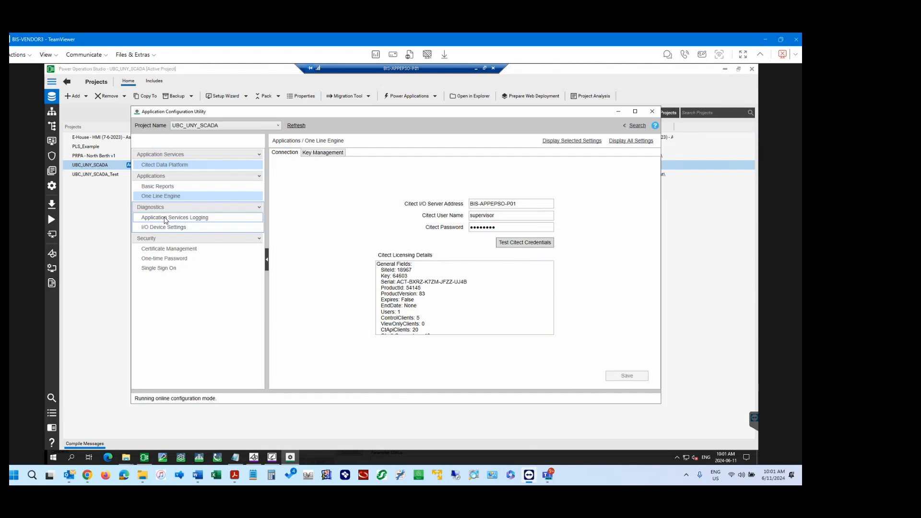
{"action": "left_click", "coordinate": [187, 252]}
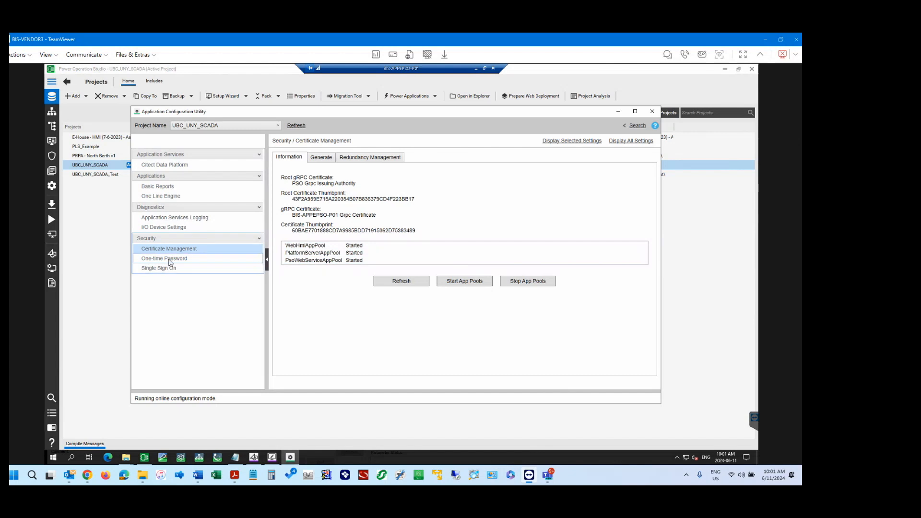
{"action": "left_click", "coordinate": [160, 270]}
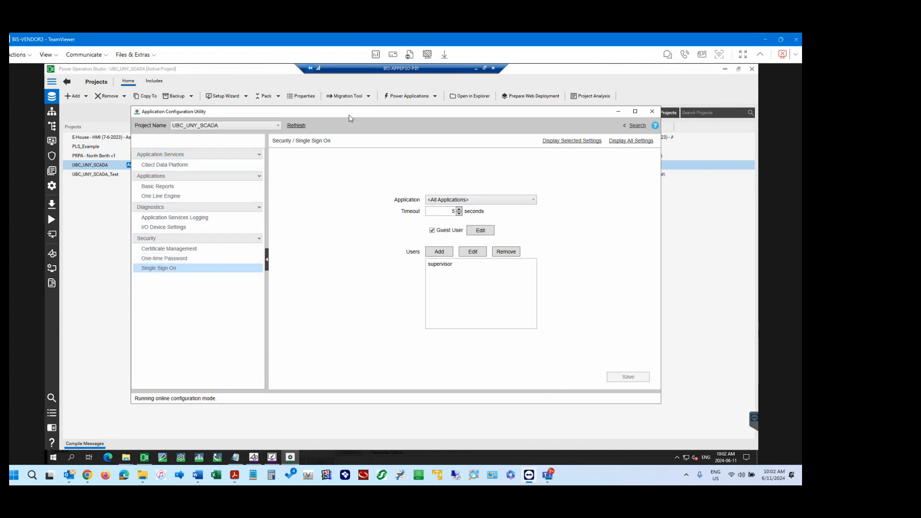
{"action": "left_click", "coordinate": [652, 112]}
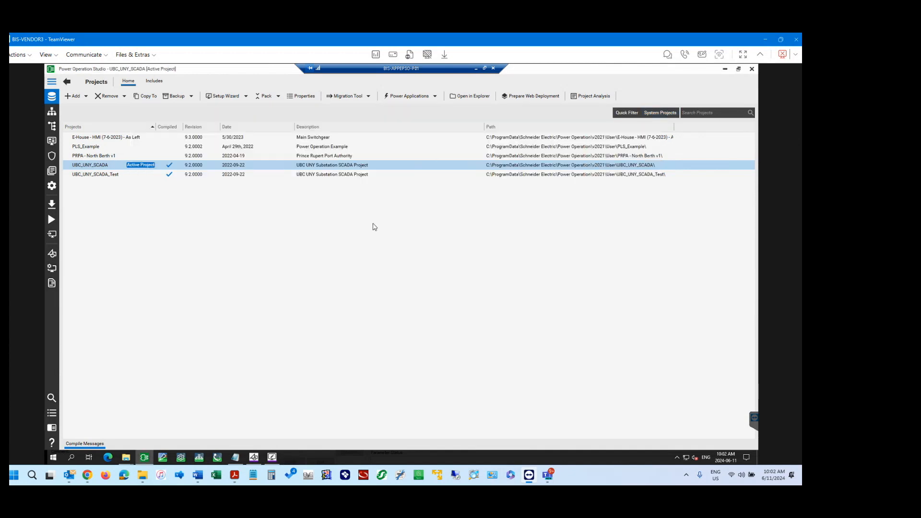
Switch to the Computer Setup Editor and review the IOServer section's parameters and the Parameter Categories help page
{"action": "mouse_move", "coordinate": [275, 460]}
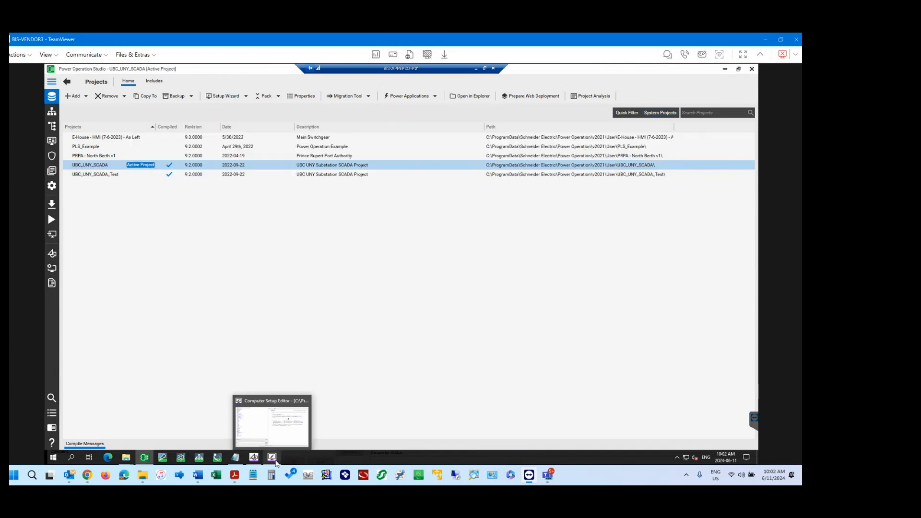
{"action": "left_click", "coordinate": [281, 427]}
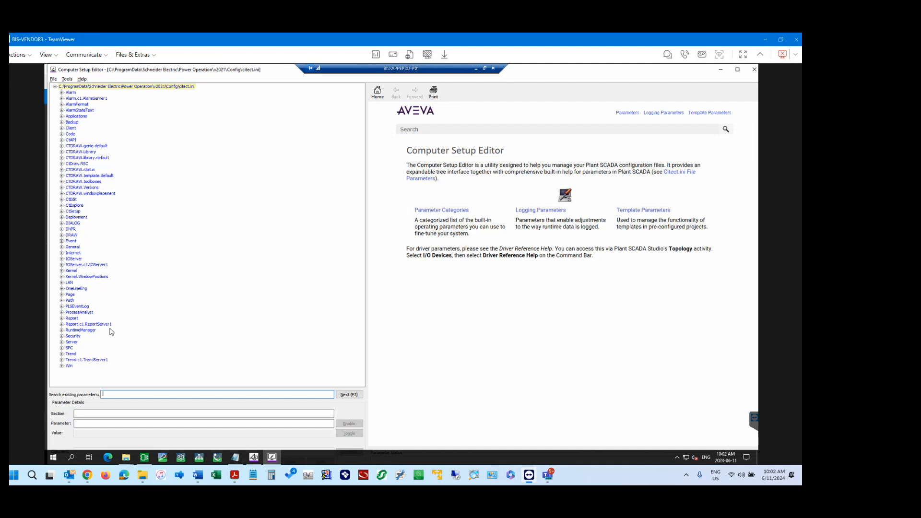
{"action": "left_click", "coordinate": [61, 259]}
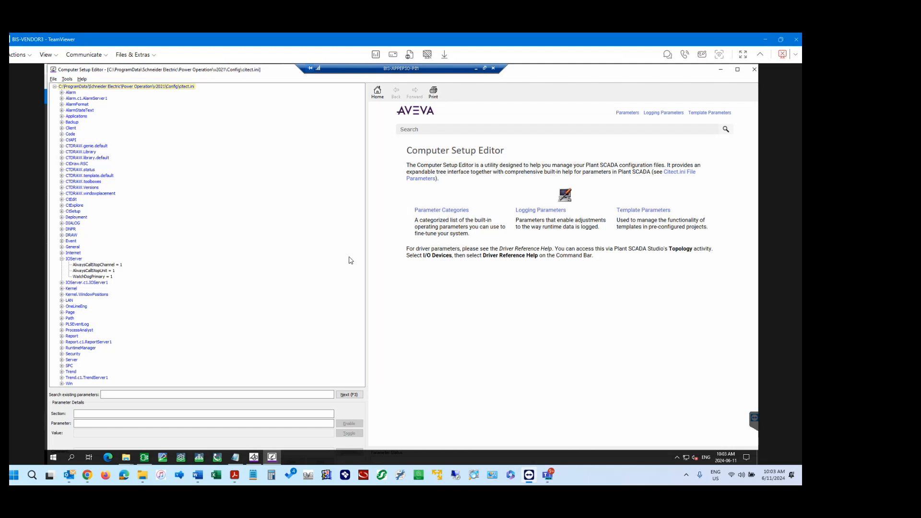
{"action": "left_click", "coordinate": [452, 211]}
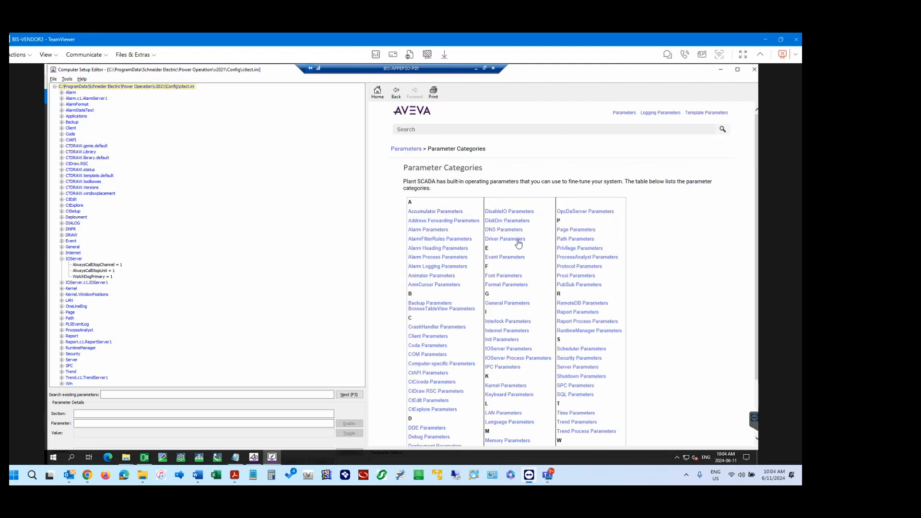
{"action": "scroll", "coordinate": [518, 244], "scroll_direction": "down", "scroll_amount": 3}
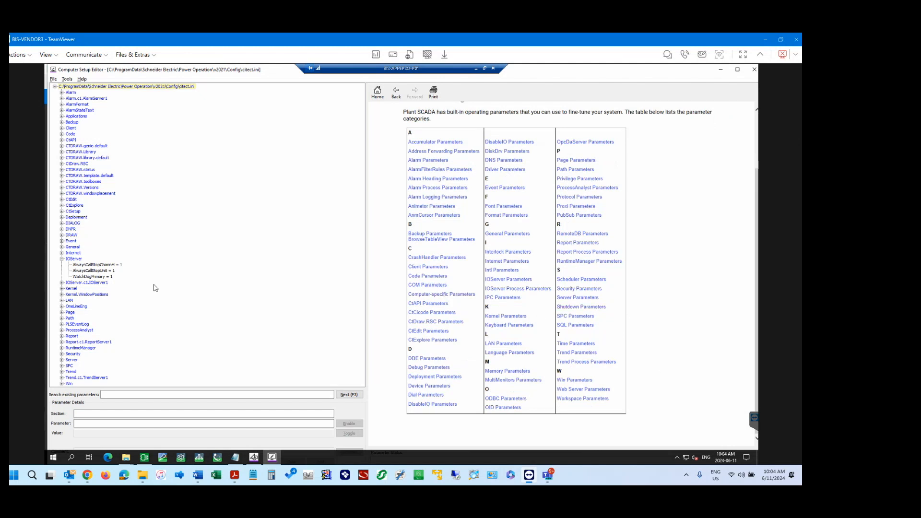
{"action": "left_click", "coordinate": [62, 258]}
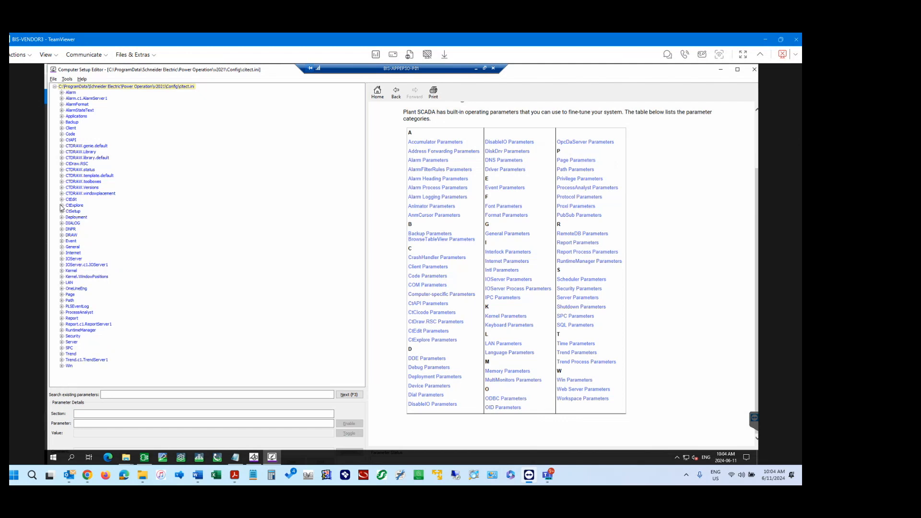
Expand the CtAPI and DNPR sections and inspect DNPR's ScadaAddress and StartupStaggerDelay parameters
{"action": "left_click", "coordinate": [61, 141]}
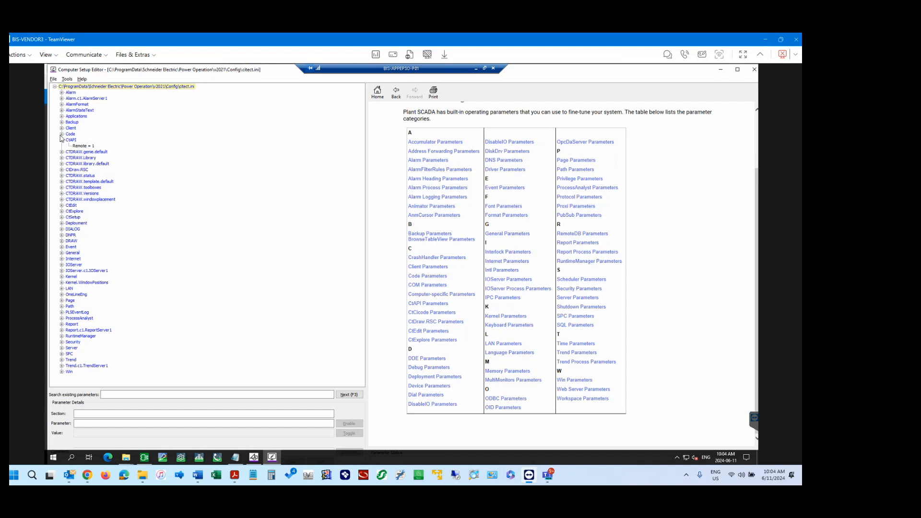
{"action": "left_click", "coordinate": [62, 235]}
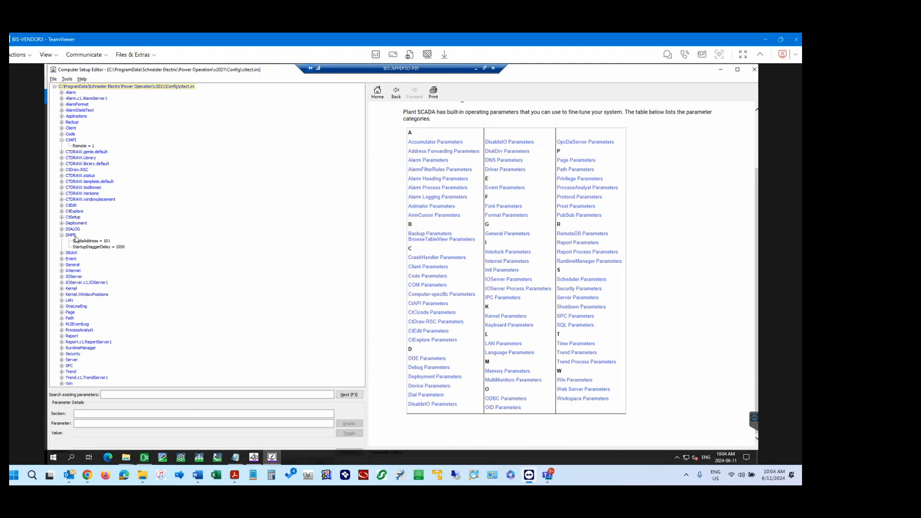
{"action": "left_click", "coordinate": [72, 235]}
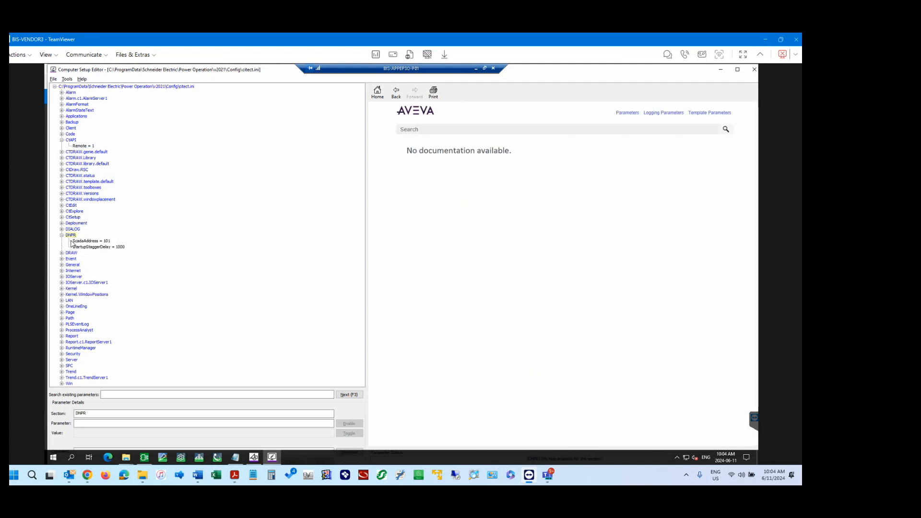
{"action": "left_click", "coordinate": [79, 241]}
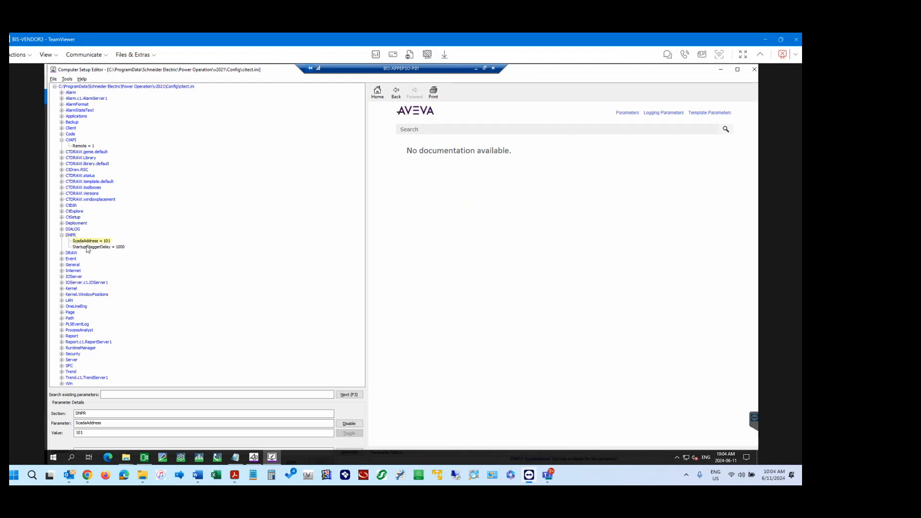
{"action": "left_click", "coordinate": [87, 248]}
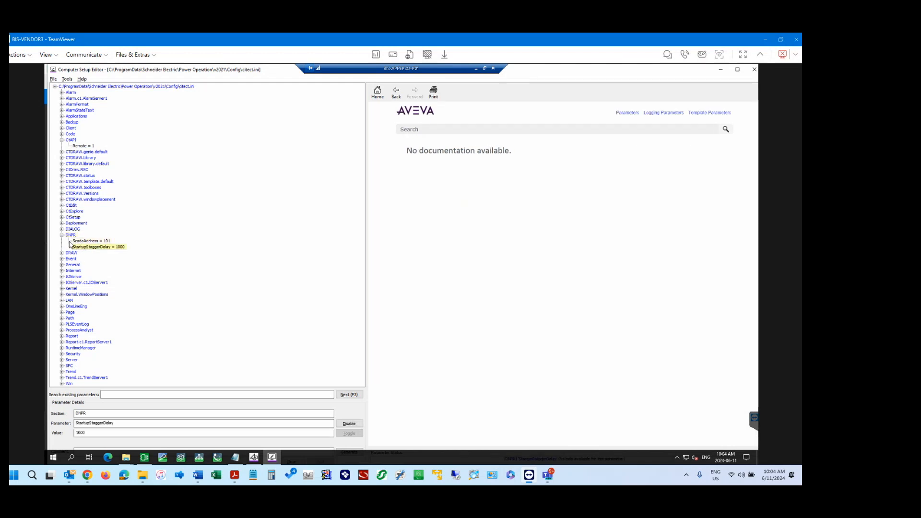
{"action": "left_click", "coordinate": [70, 235]}
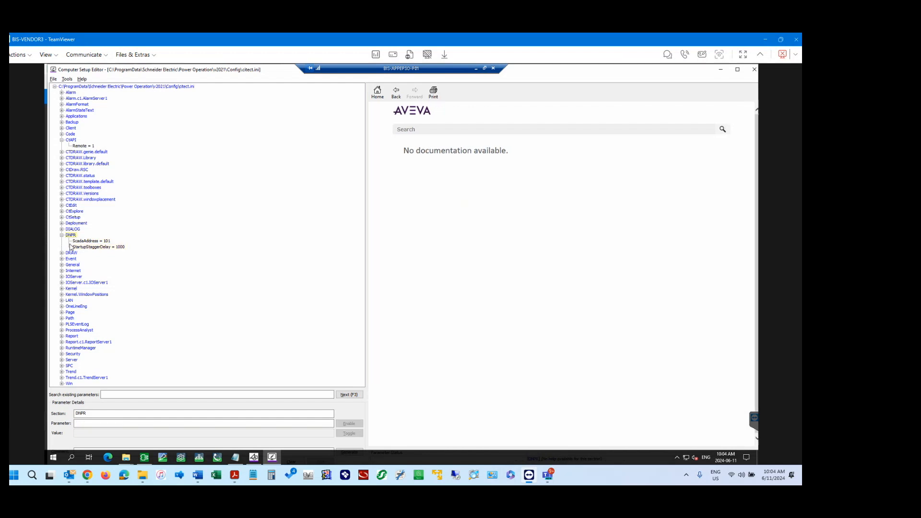
{"action": "left_click", "coordinate": [81, 242]}
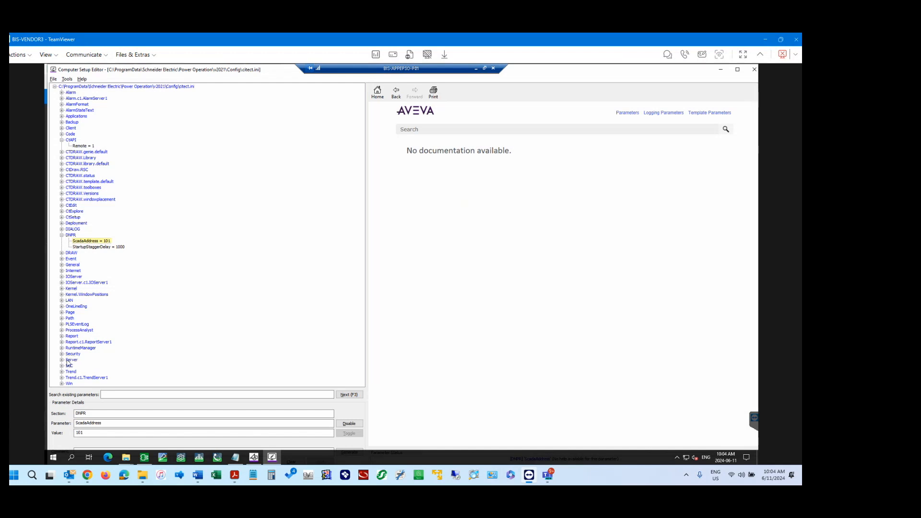
View the Trend section's parameter documentation and close the Computer Setup Editor
{"action": "left_click", "coordinate": [67, 373]}
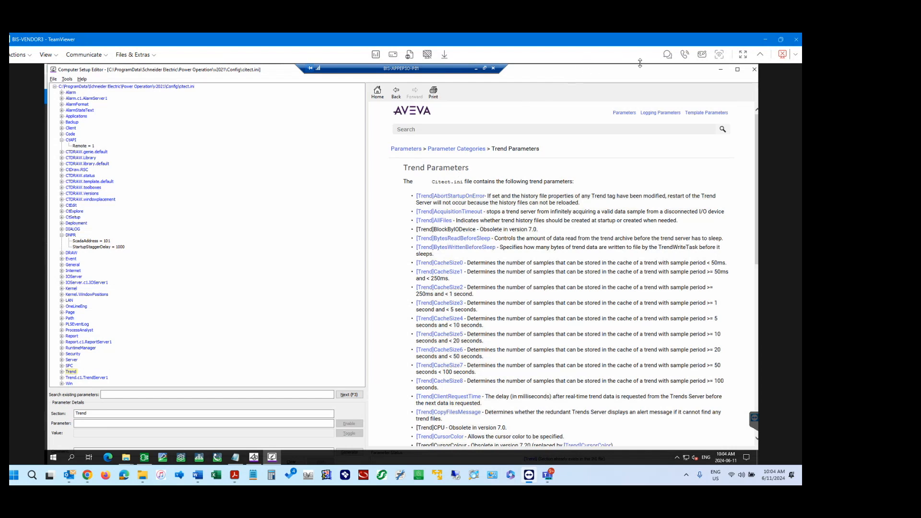
{"action": "left_click", "coordinate": [754, 71]}
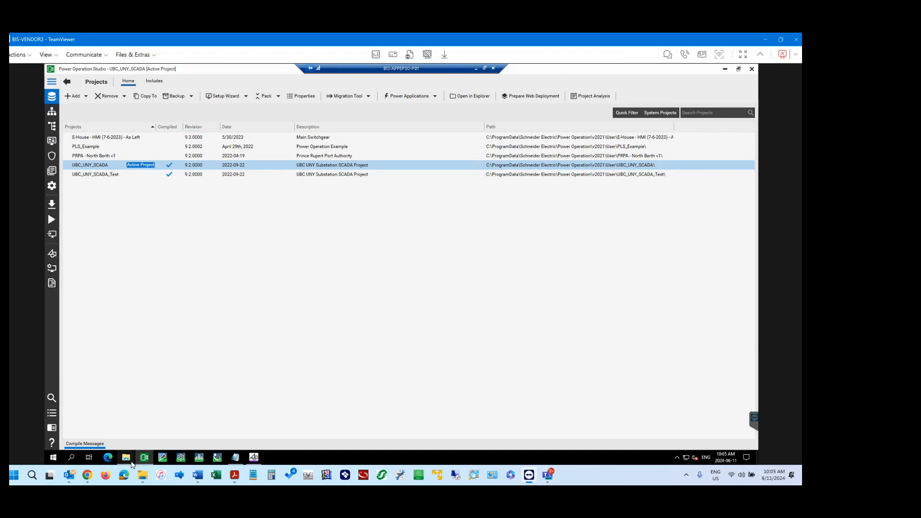
Switch to the Power Operation shortcuts folder in File Explorer and launch the Configurator
{"action": "mouse_move", "coordinate": [128, 461]}
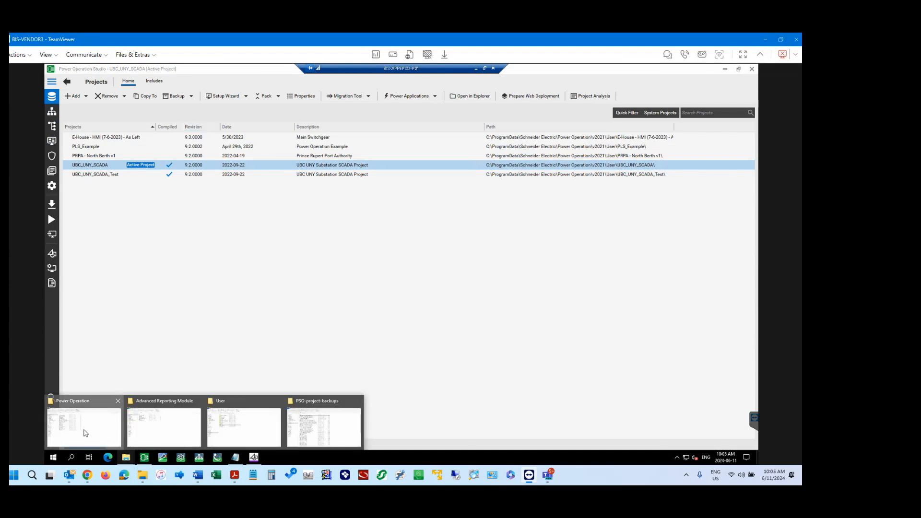
{"action": "left_click", "coordinate": [84, 427]}
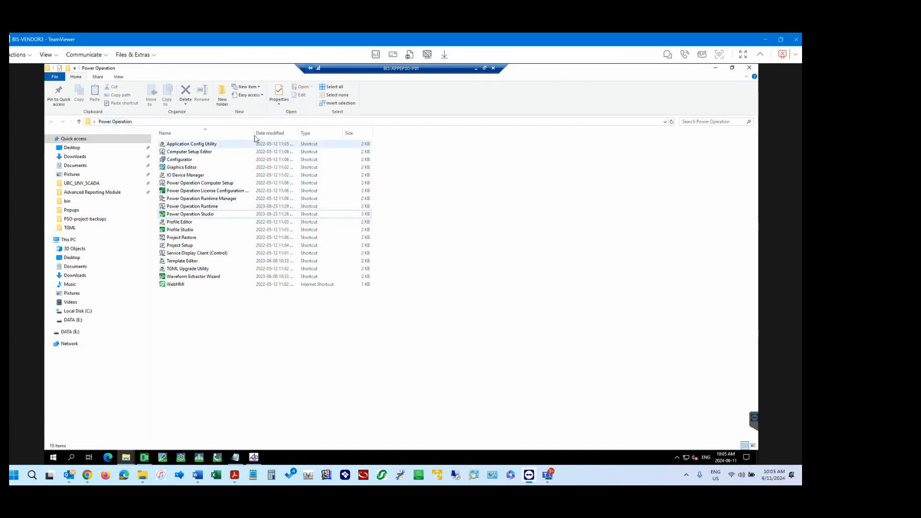
{"action": "left_click", "coordinate": [214, 145]}
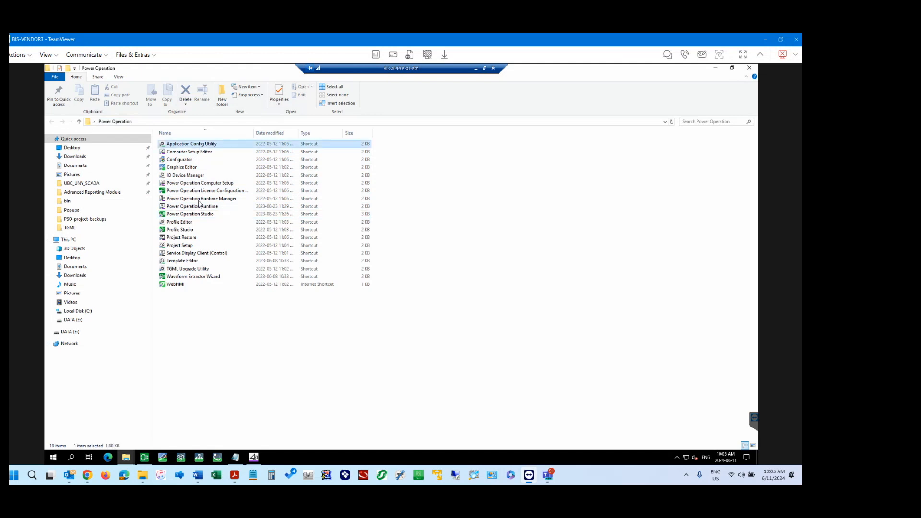
{"action": "left_click", "coordinate": [188, 152]}
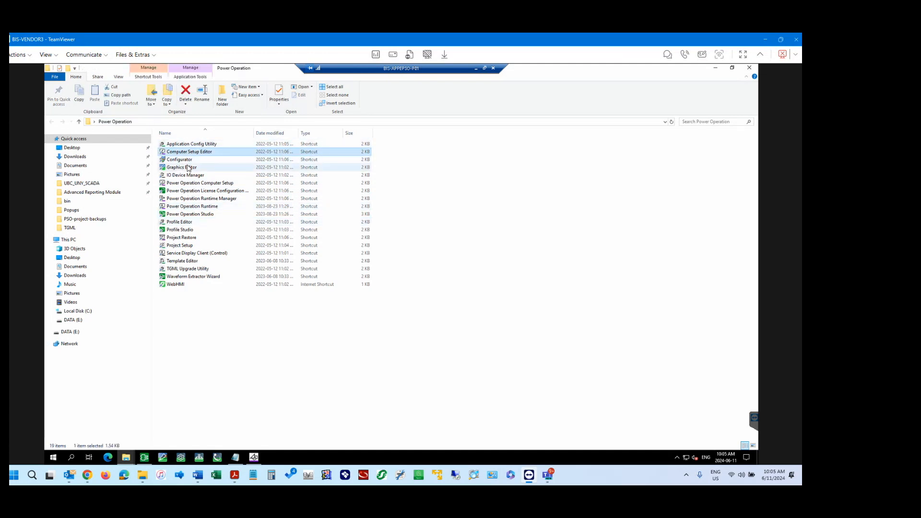
{"action": "left_click", "coordinate": [177, 161]}
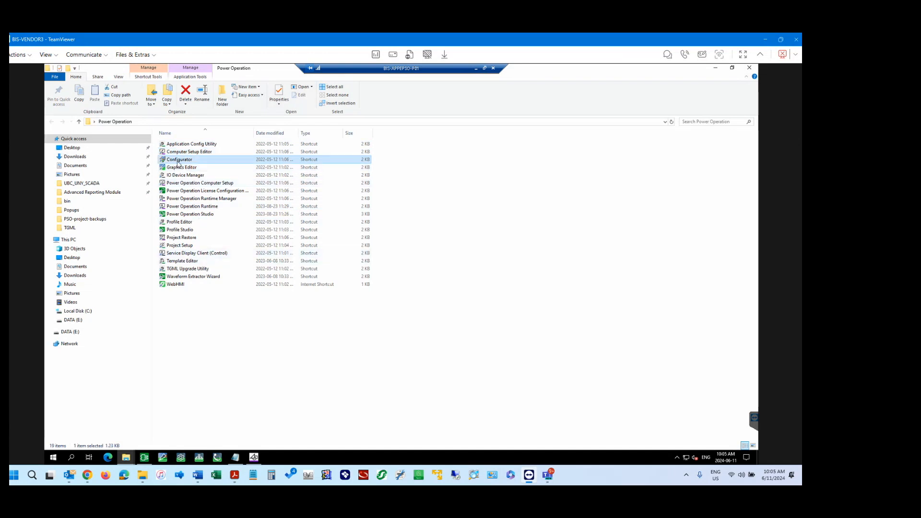
{"action": "double_click", "coordinate": [182, 160]}
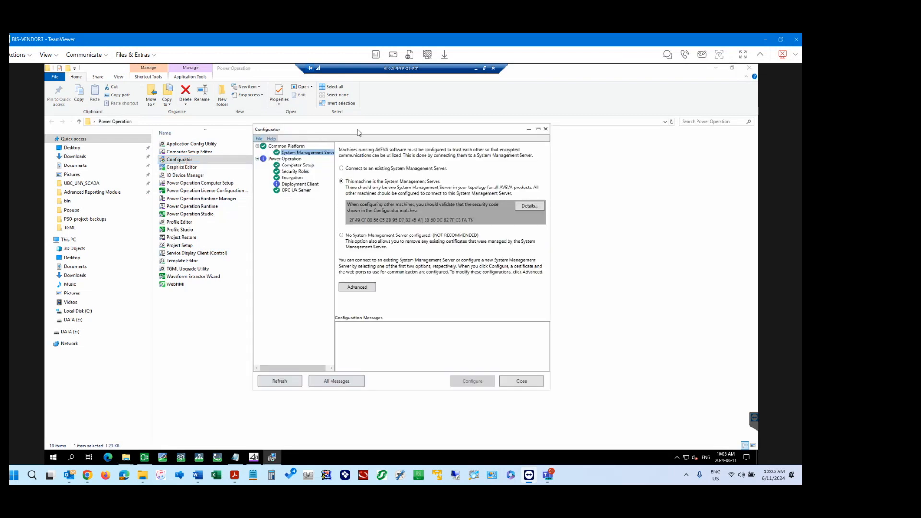
Reposition the Configurator window and view the OPC UA Server address, encryption and authentication settings
{"action": "left_click_drag", "start_coordinate": [357, 132], "coordinate": [320, 126]}
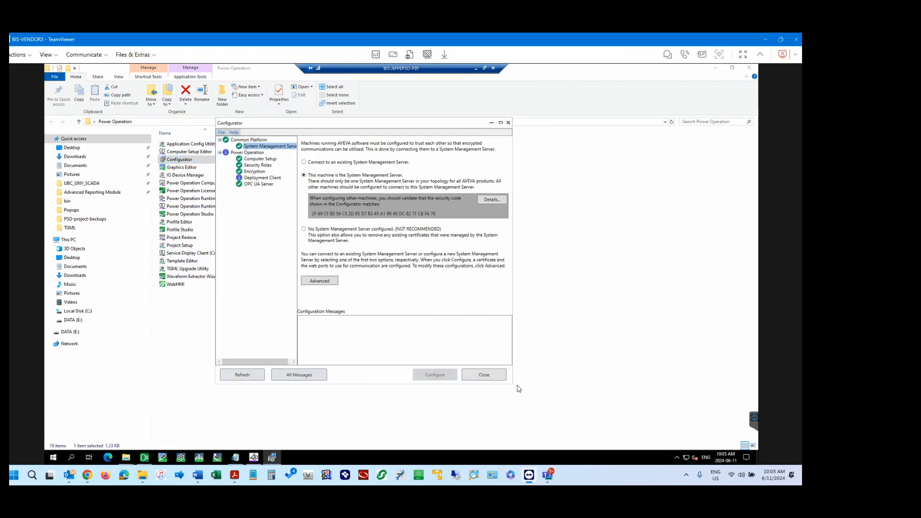
{"action": "left_click", "coordinate": [259, 185]}
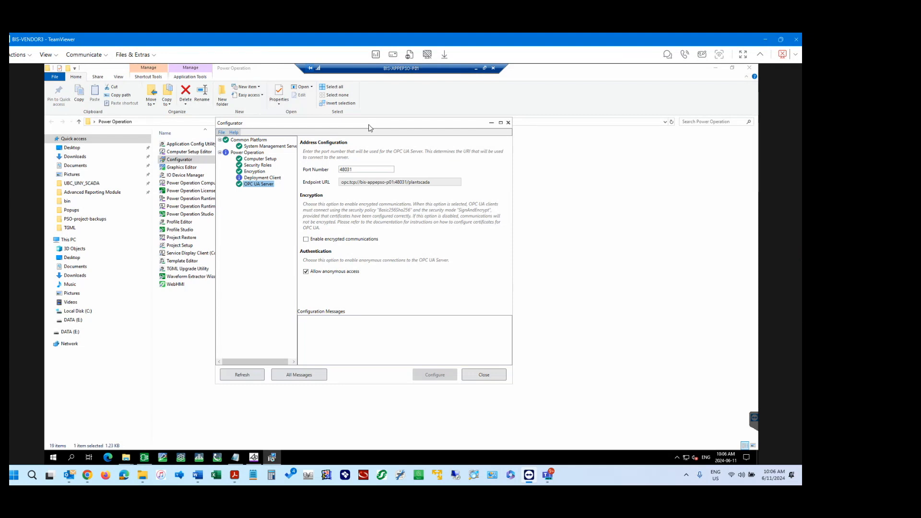
Review the Computer Setup, Security Roles, Encryption and System Management Server settings, and exit the Configurator without completing the configuration
{"action": "left_click_drag", "start_coordinate": [370, 127], "coordinate": [385, 119]}
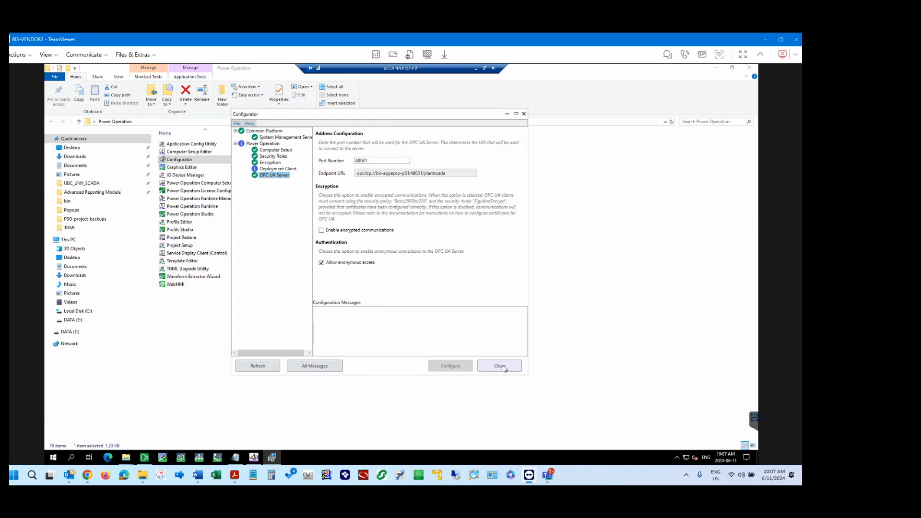
{"action": "left_click", "coordinate": [275, 150]}
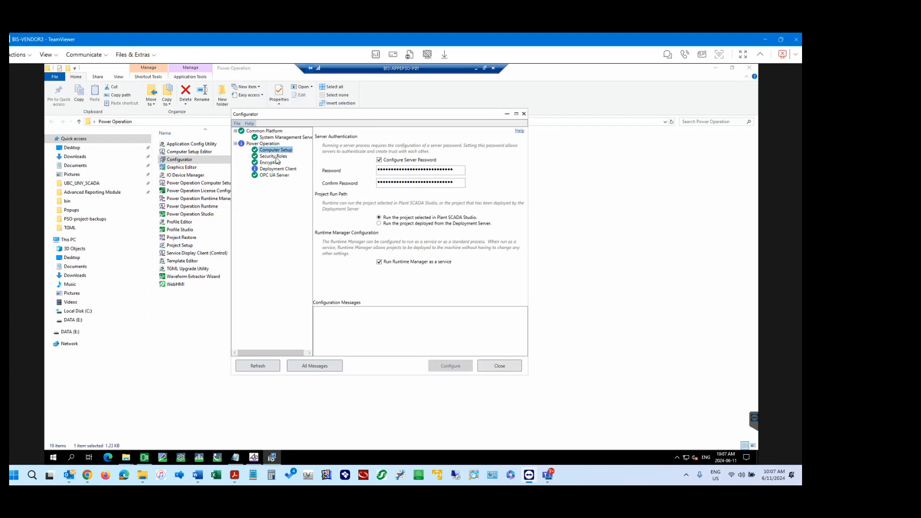
{"action": "left_click", "coordinate": [271, 157]}
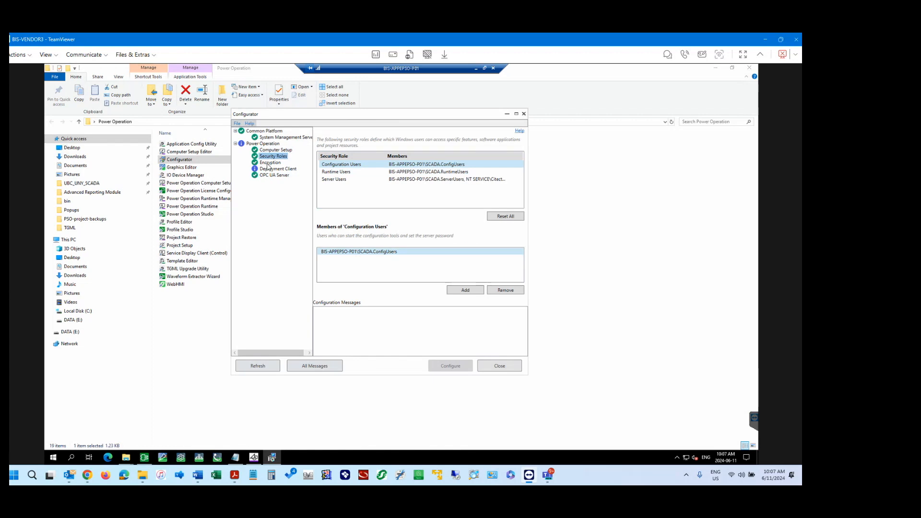
{"action": "left_click", "coordinate": [268, 165]}
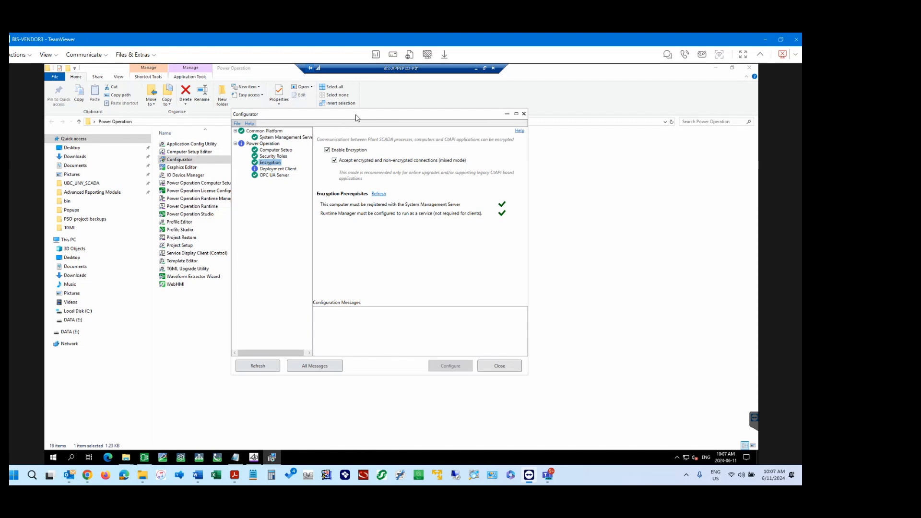
{"action": "left_click", "coordinate": [269, 138]}
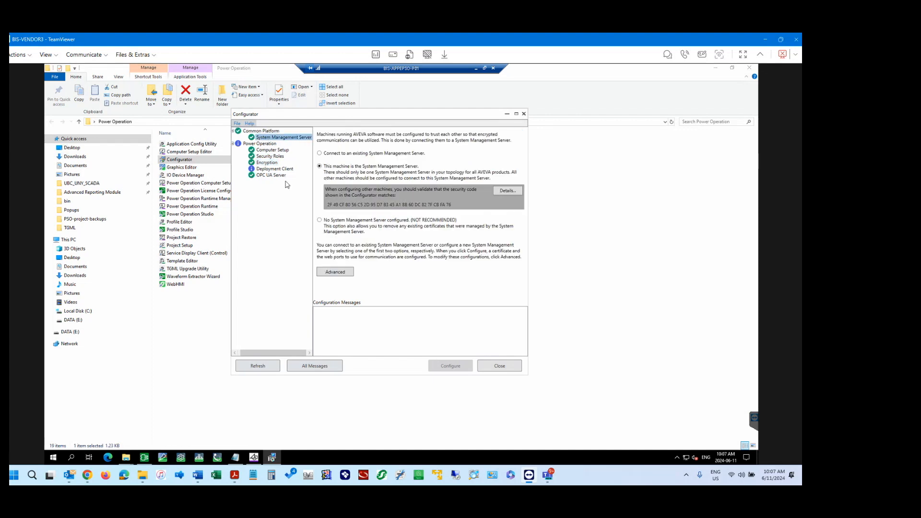
{"action": "left_click", "coordinate": [508, 367]}
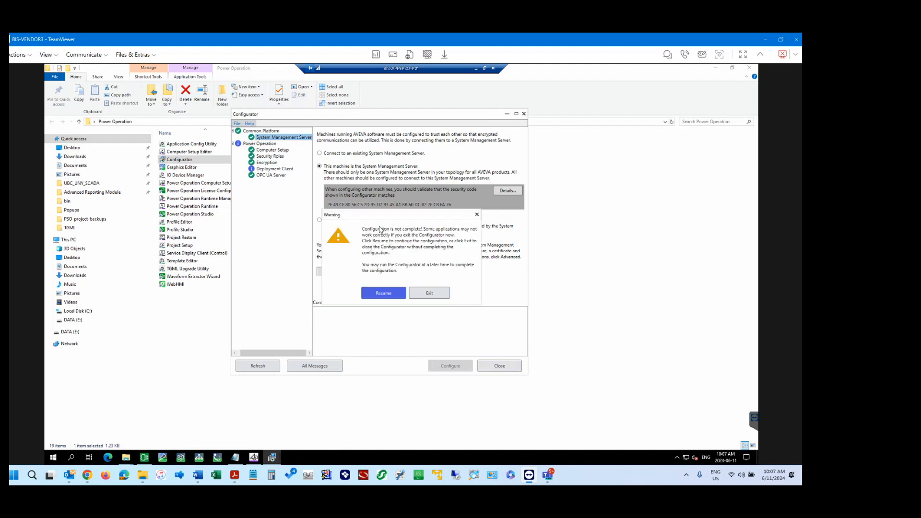
{"action": "left_click", "coordinate": [424, 293]}
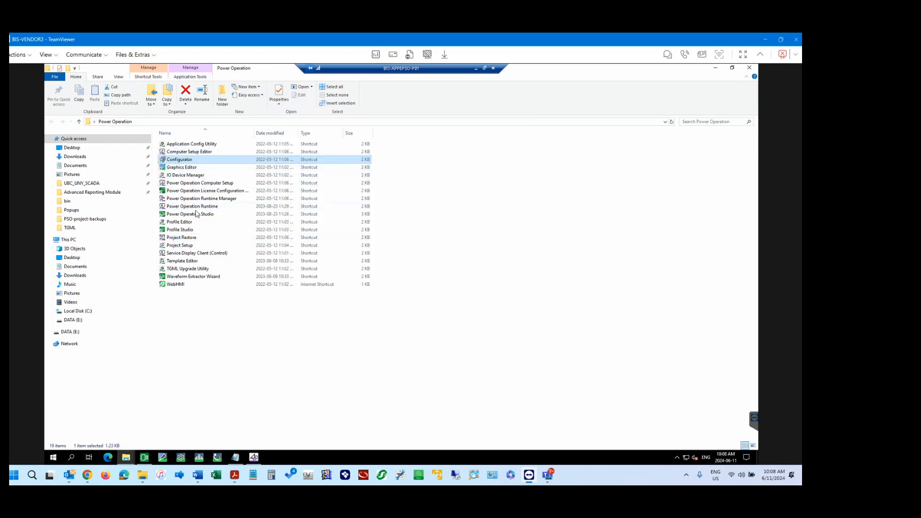
Switch to Power Operation Studio and open the Restore Project dialog, moving it clear for viewing
{"action": "left_click", "coordinate": [189, 167]}
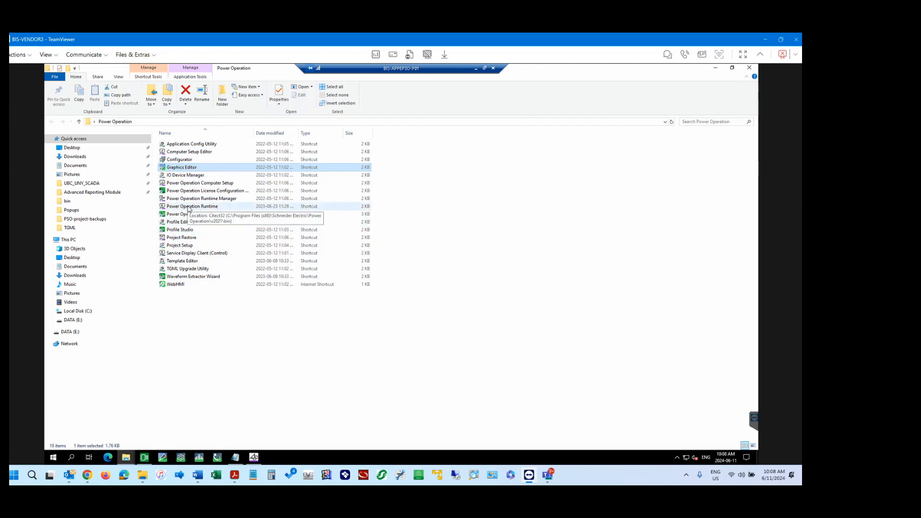
{"action": "left_click", "coordinate": [145, 458]}
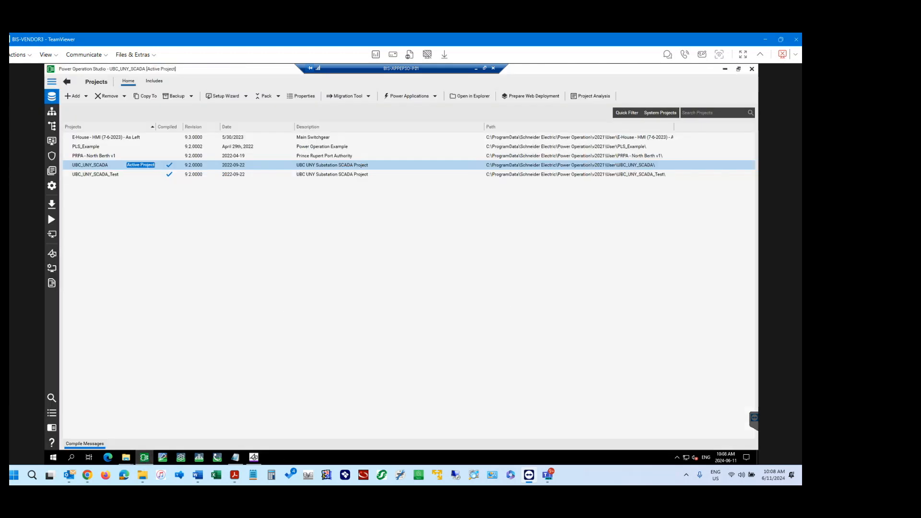
{"action": "key", "text": "alt+Tab"}
{"action": "key", "text": "alt+Tab"}
{"action": "left_click", "coordinate": [191, 96]}
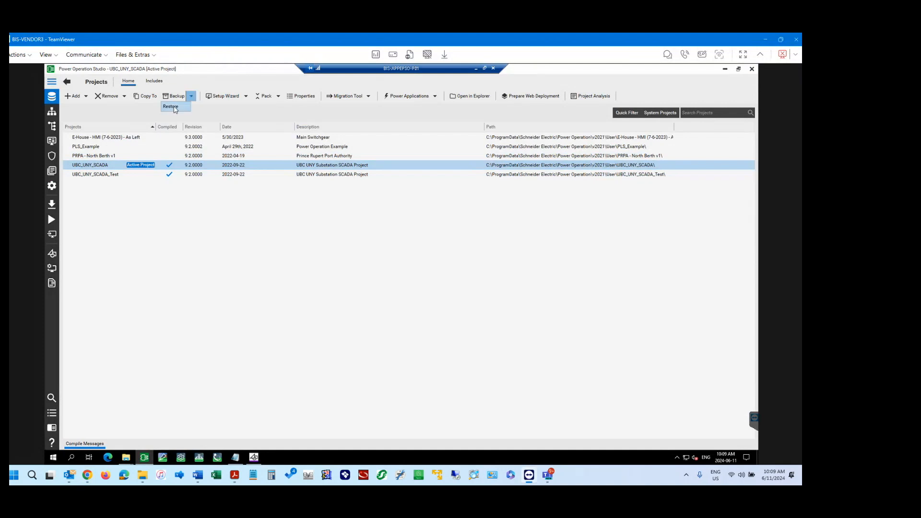
{"action": "left_click", "coordinate": [171, 107]}
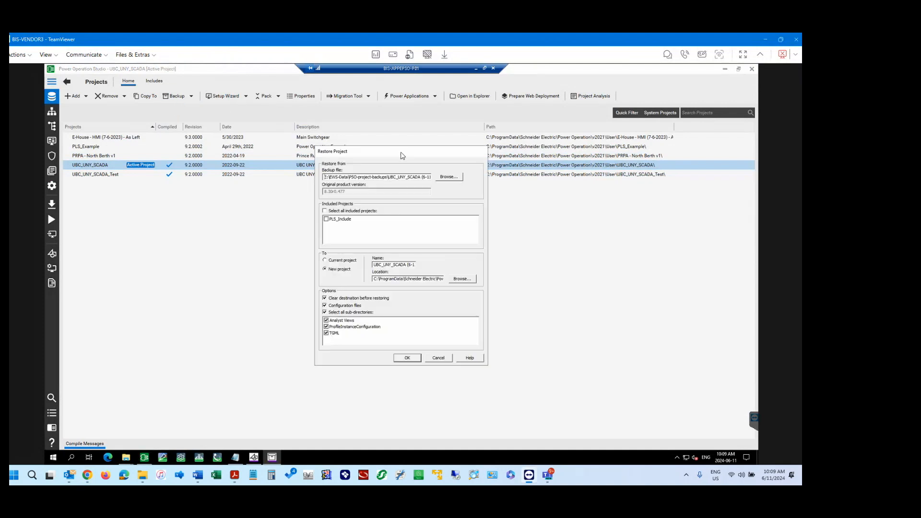
{"action": "left_click_drag", "start_coordinate": [364, 160], "coordinate": [422, 187]}
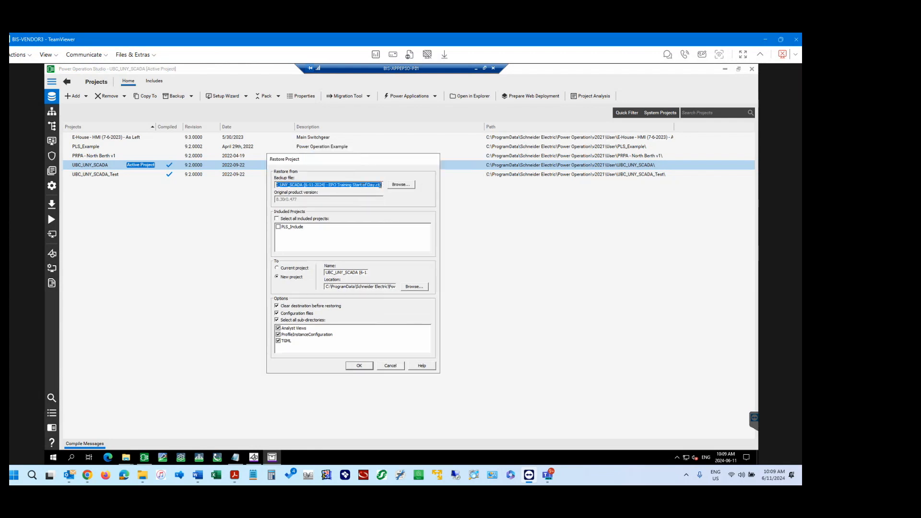
Choose UBC_UNY_SCADA (6-7-2024) - B1 Issues Fix (Graphics fixes).ctz from PSO-project-backups as the backup file to restore
{"action": "left_click", "coordinate": [374, 185]}
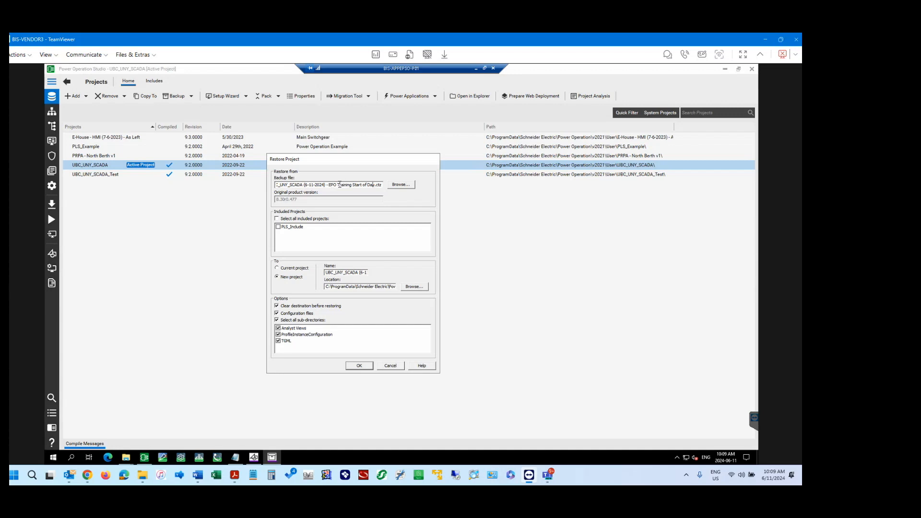
{"action": "left_click", "coordinate": [401, 185]}
{"action": "left_click", "coordinate": [349, 208]}
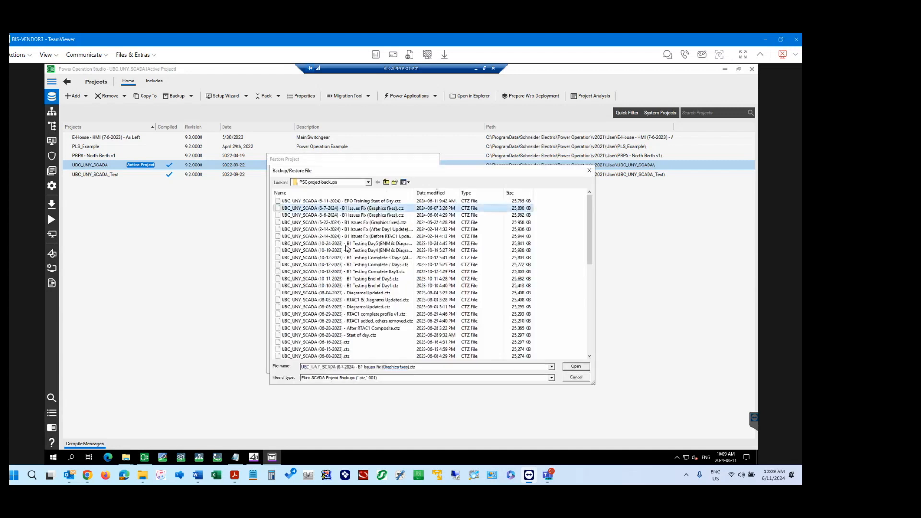
{"action": "left_click", "coordinate": [307, 201]}
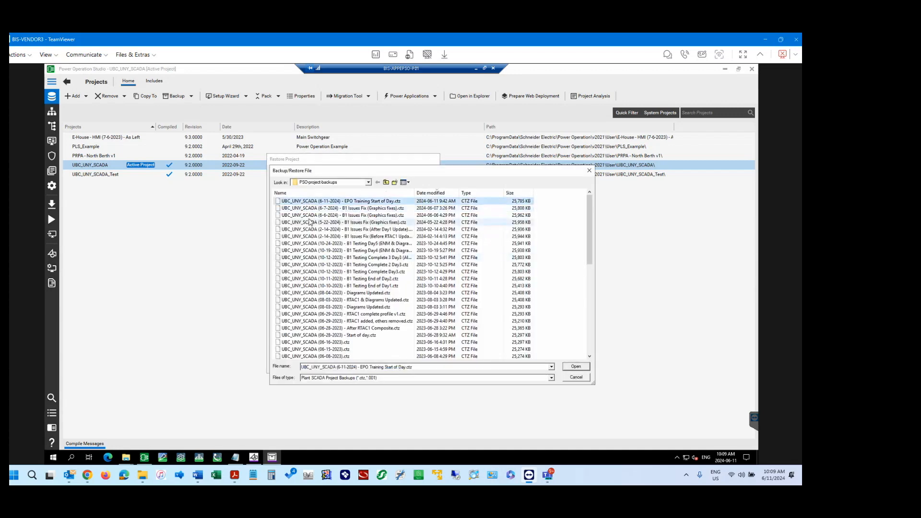
{"action": "left_click", "coordinate": [314, 208]}
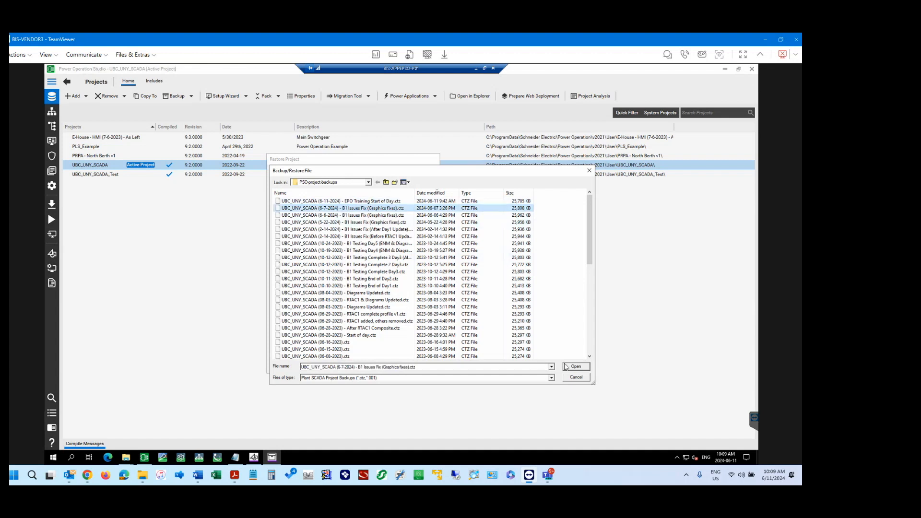
{"action": "left_click", "coordinate": [574, 367]}
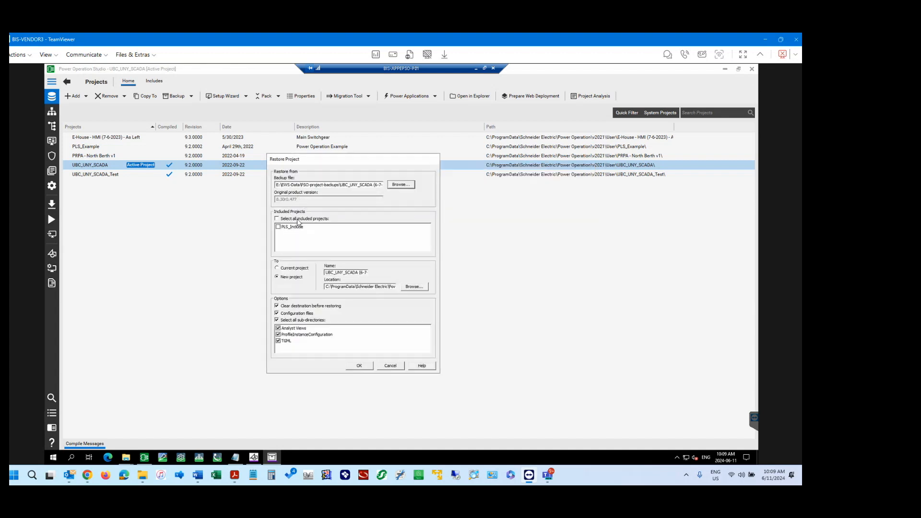
Select all included projects for the restore and set the destination to a new project
{"action": "left_click", "coordinate": [277, 219]}
{"action": "left_click", "coordinate": [292, 269]}
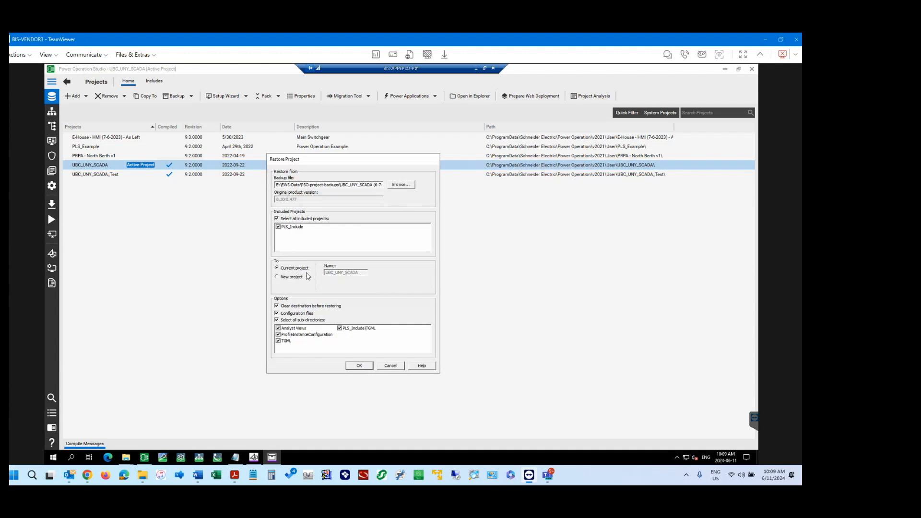
{"action": "left_click", "coordinate": [289, 277]}
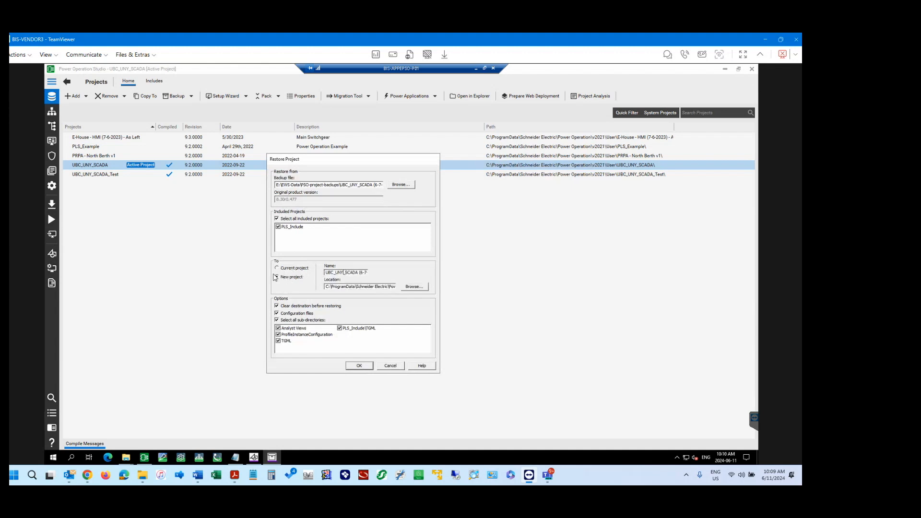
{"action": "left_click", "coordinate": [294, 269]}
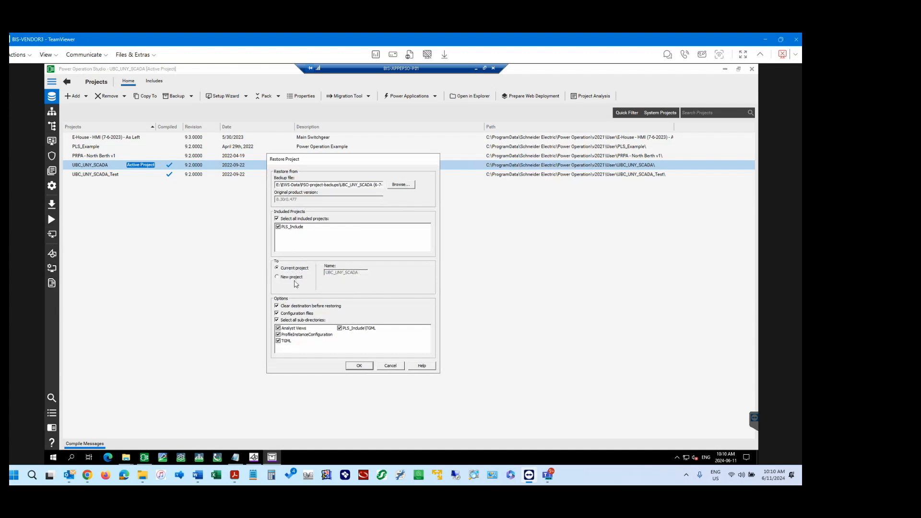
{"action": "left_click", "coordinate": [292, 277]}
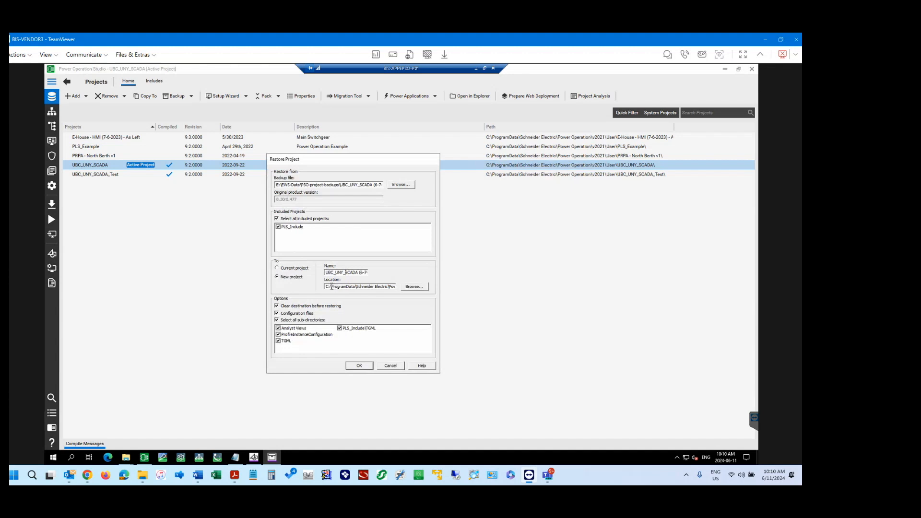
Inspect the full destination path in the new project's location setting
{"action": "left_click_drag", "start_coordinate": [330, 286], "coordinate": [451, 288]}
{"action": "left_click", "coordinate": [381, 287]}
{"action": "triple_click", "coordinate": [373, 287]}
{"action": "left_click_drag", "start_coordinate": [359, 287], "coordinate": [392, 287]}
{"action": "left_click", "coordinate": [353, 286]}
{"action": "key", "text": "Left"}
{"action": "key", "text": "Left"}
{"action": "key", "text": "Left"}
{"action": "key", "text": "Left"}
{"action": "key", "text": "Left"}
{"action": "key", "text": "Left"}
{"action": "key", "text": "Left"}
{"action": "key", "text": "Left"}
{"action": "key", "text": "Left"}
{"action": "key", "text": "Left"}
{"action": "key", "text": "Left"}
{"action": "key", "text": "Left"}
{"action": "key", "text": "Left"}
{"action": "key", "text": "Left"}
{"action": "key", "text": "Left"}
{"action": "key", "text": "Left"}
{"action": "key", "text": "Left"}
{"action": "key", "text": "Left"}
{"action": "key", "text": "Left"}
{"action": "key", "text": "Left"}
{"action": "key", "text": "Right"}
{"action": "key", "text": "Right"}
{"action": "key", "text": "Right"}
{"action": "key", "text": "Right"}
{"action": "key", "text": "Right"}
{"action": "key", "text": "Right"}
{"action": "key", "text": "Right"}
{"action": "key", "text": "Right"}
{"action": "key", "text": "Right"}
{"action": "key", "text": "Right"}
{"action": "key", "text": "Right"}
{"action": "key", "text": "Right"}
{"action": "key", "text": "Right"}
{"action": "key", "text": "Right"}
{"action": "key", "text": "Right"}
{"action": "key", "text": "Right"}
{"action": "key", "text": "Right"}
{"action": "key", "text": "Right"}
{"action": "key", "text": "Right"}
{"action": "key", "text": "Right"}
{"action": "key", "text": "Right"}
{"action": "key", "text": "Right"}
{"action": "key", "text": "Right"}
{"action": "key", "text": "Right"}
{"action": "key", "text": "Right"}
Inspect the backup file path and the list of available backups, keeping the current selection
{"action": "left_click", "coordinate": [348, 184]}
{"action": "left_click_drag", "start_coordinate": [313, 186], "coordinate": [415, 187]}
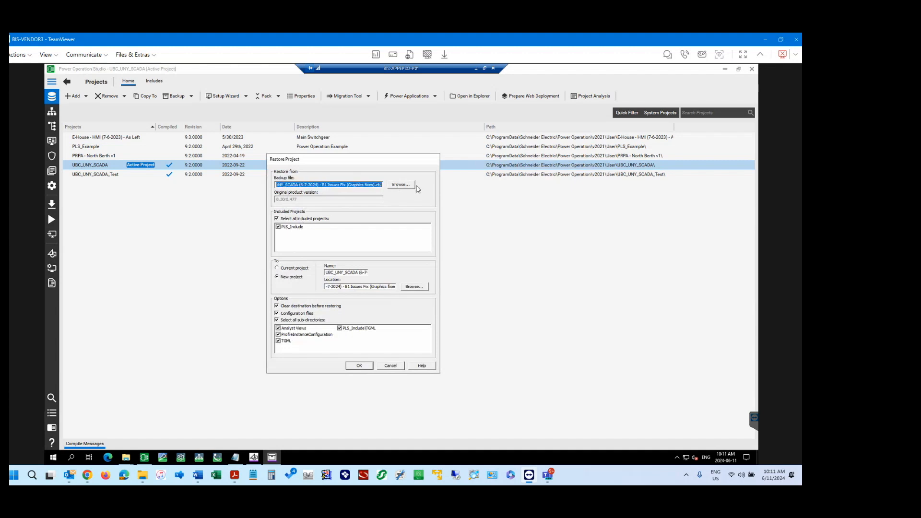
{"action": "left_click", "coordinate": [346, 186]}
{"action": "left_click", "coordinate": [398, 185]}
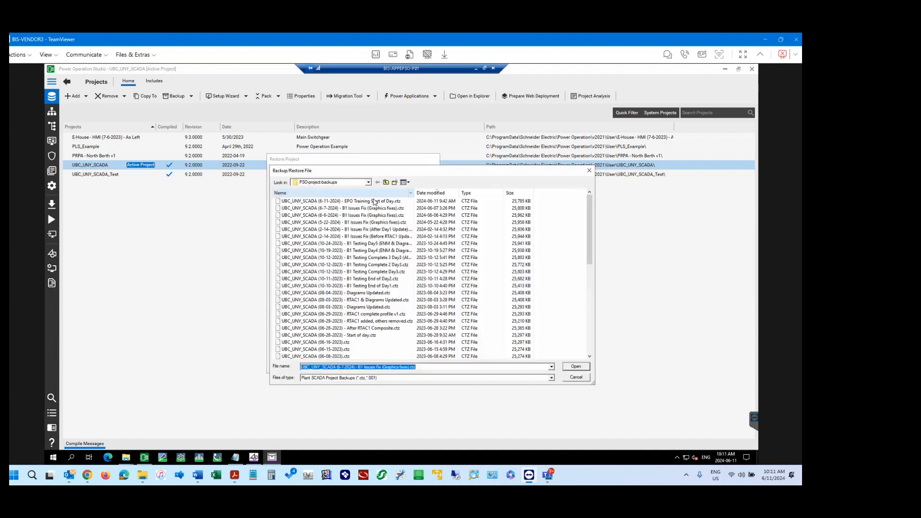
{"action": "left_click", "coordinate": [573, 378]}
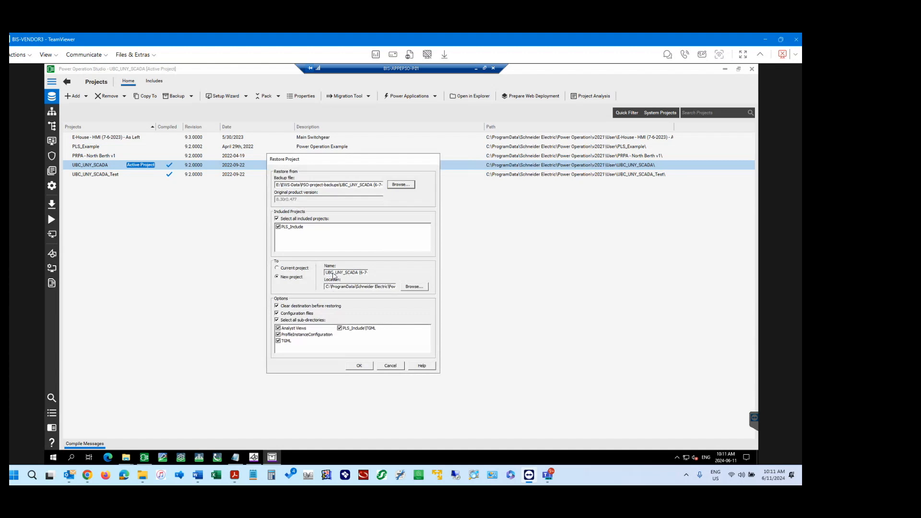
Shorten the new project's name to UBC_UNY_SCADA (6-7-2024) and check that its location path matches
{"action": "left_click_drag", "start_coordinate": [326, 272], "coordinate": [409, 274]}
{"action": "left_click", "coordinate": [361, 273]}
{"action": "left_click_drag", "start_coordinate": [340, 273], "coordinate": [367, 272]}
{"action": "key", "text": "BackSpace"}
{"action": "left_click_drag", "start_coordinate": [340, 272], "coordinate": [398, 278]}
{"action": "key", "text": "BackSpace"}
{"action": "left_click_drag", "start_coordinate": [331, 287], "coordinate": [456, 288]}
{"action": "left_click", "coordinate": [376, 286]}
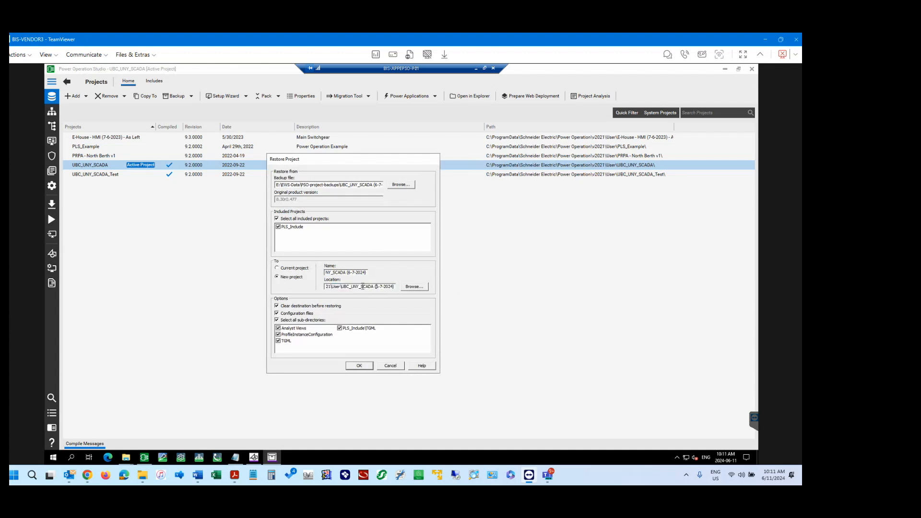
Check the v2021 User destination folder and reselect the 6-7-2024 Graphics fixes backup file
{"action": "left_click", "coordinate": [415, 286]}
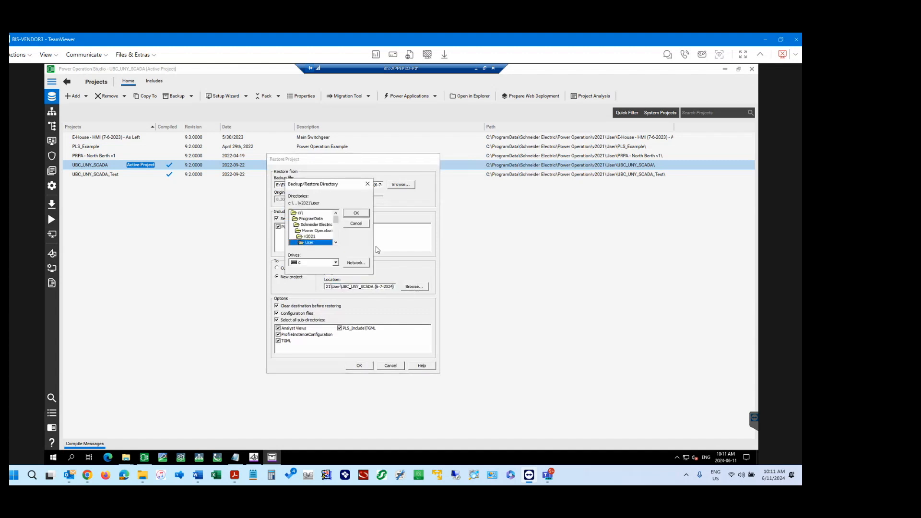
{"action": "left_click", "coordinate": [362, 228]}
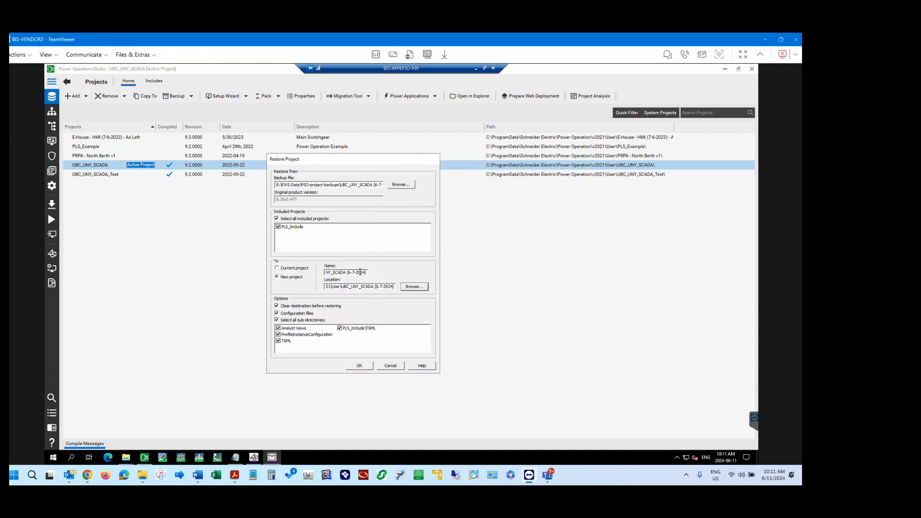
{"action": "left_click", "coordinate": [401, 185]}
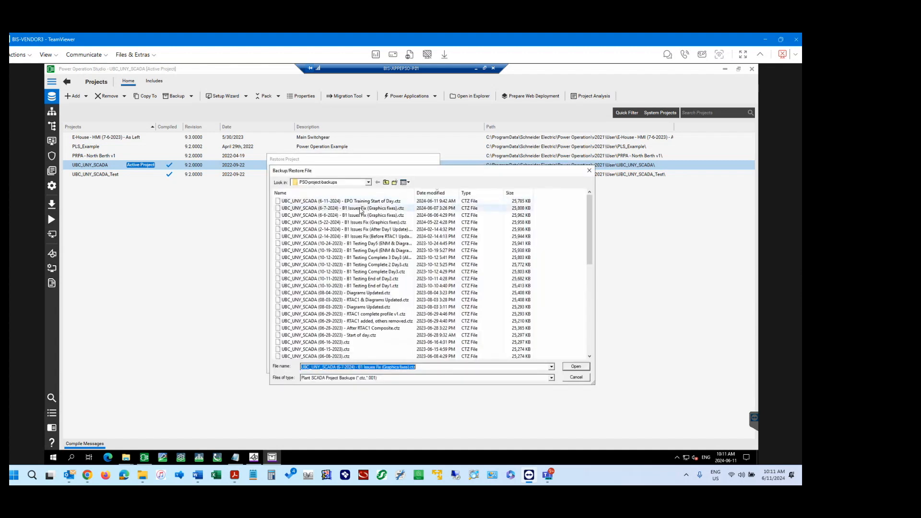
{"action": "left_click", "coordinate": [360, 210]}
{"action": "left_click", "coordinate": [575, 367]}
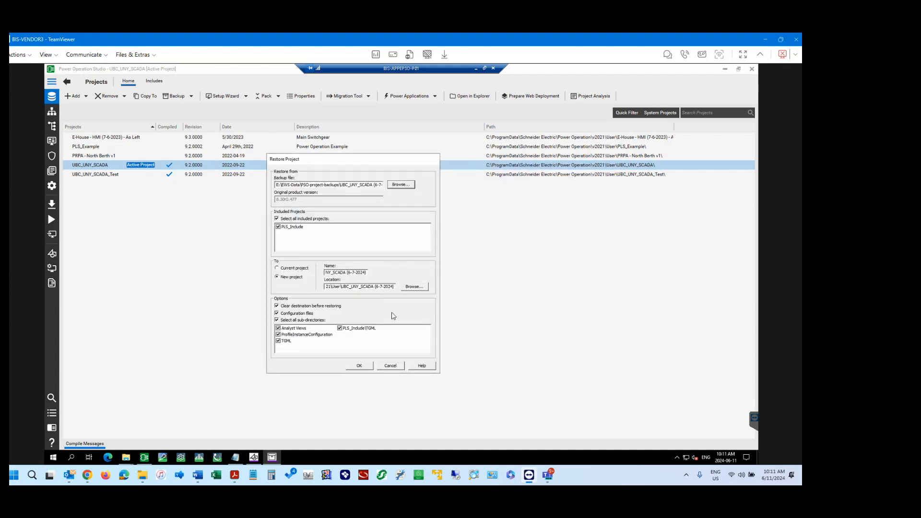
{"action": "left_click", "coordinate": [421, 288]}
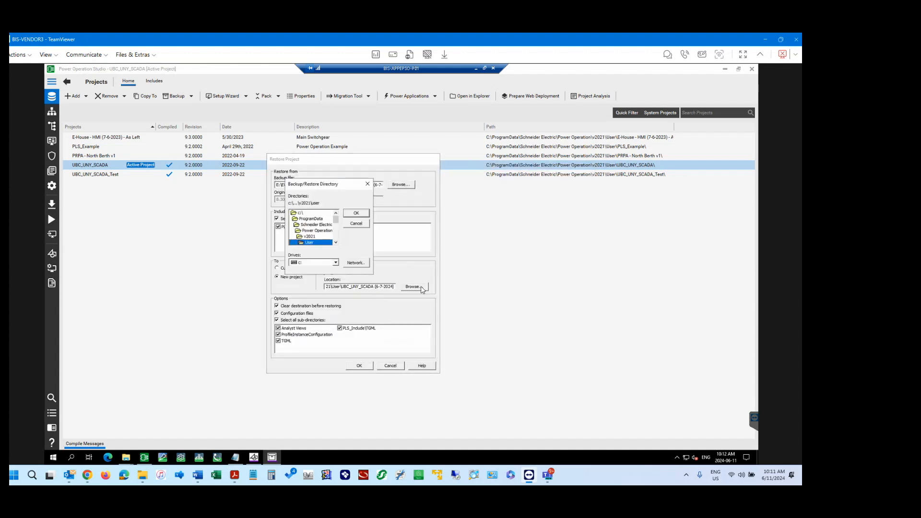
{"action": "left_click", "coordinate": [360, 224]}
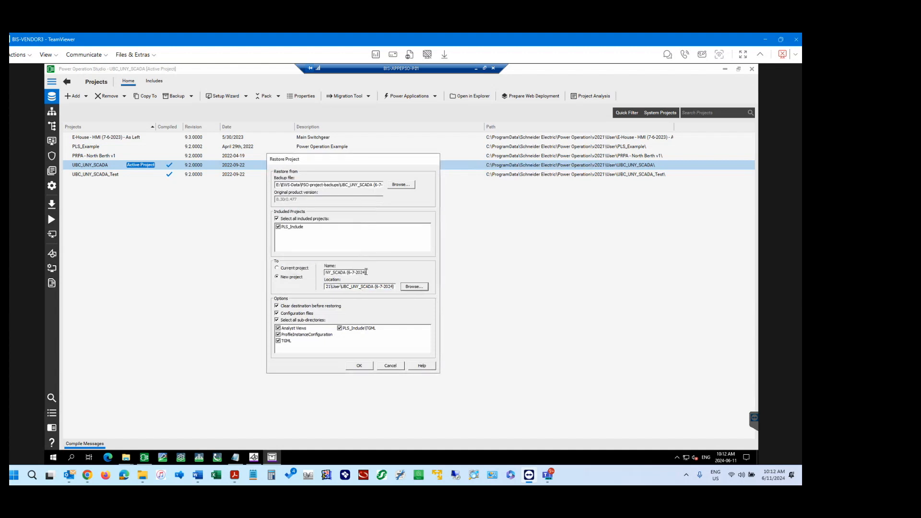
Run the restore, agreeing to create the UBC_UNY_SCADA (6-7-2024) directory and clear the PLS_Include project
{"action": "left_click", "coordinate": [374, 287]}
{"action": "left_click", "coordinate": [359, 366]}
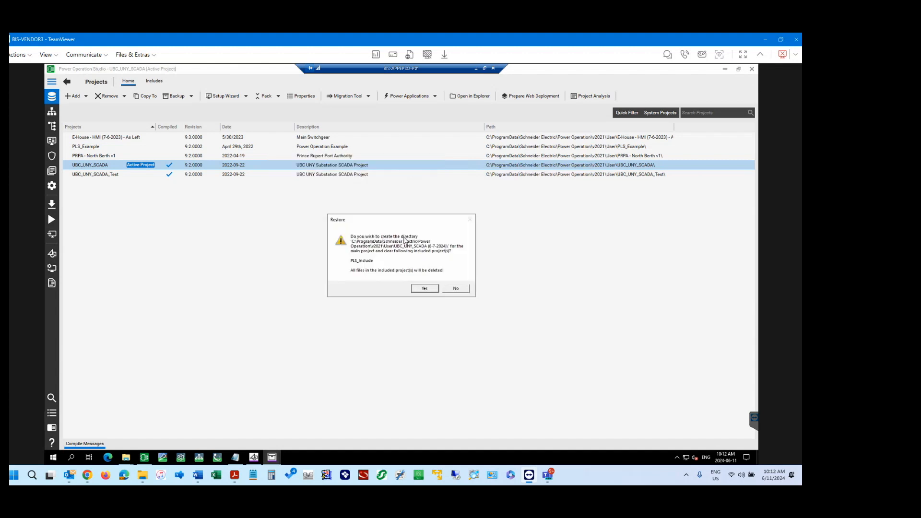
{"action": "left_click", "coordinate": [430, 290]}
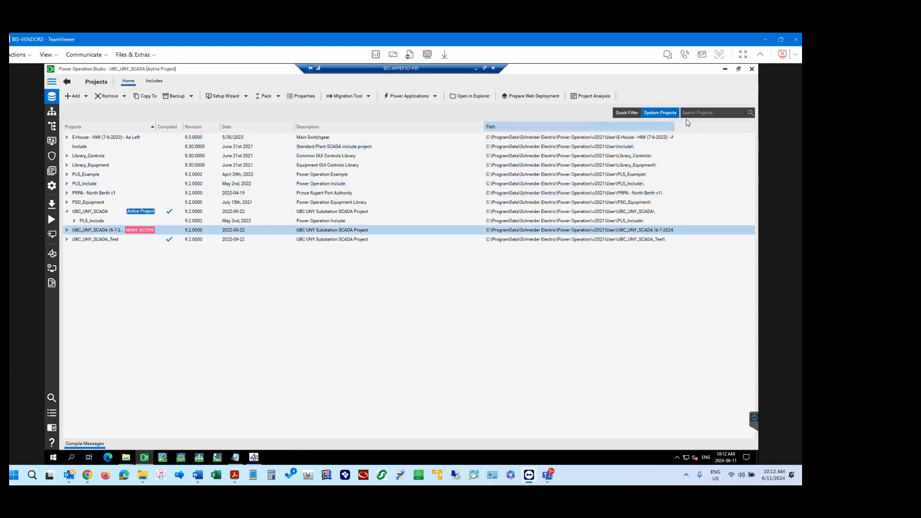
Hide the system projects from the project list and widen the Projects column to fit the restored project's full name
{"action": "left_click", "coordinate": [664, 113]}
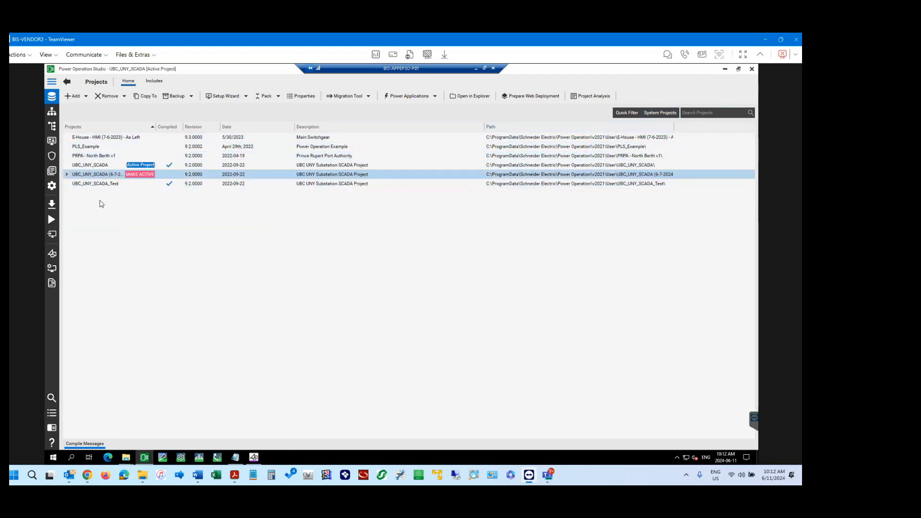
{"action": "left_click_drag", "start_coordinate": [154, 128], "coordinate": [173, 129]}
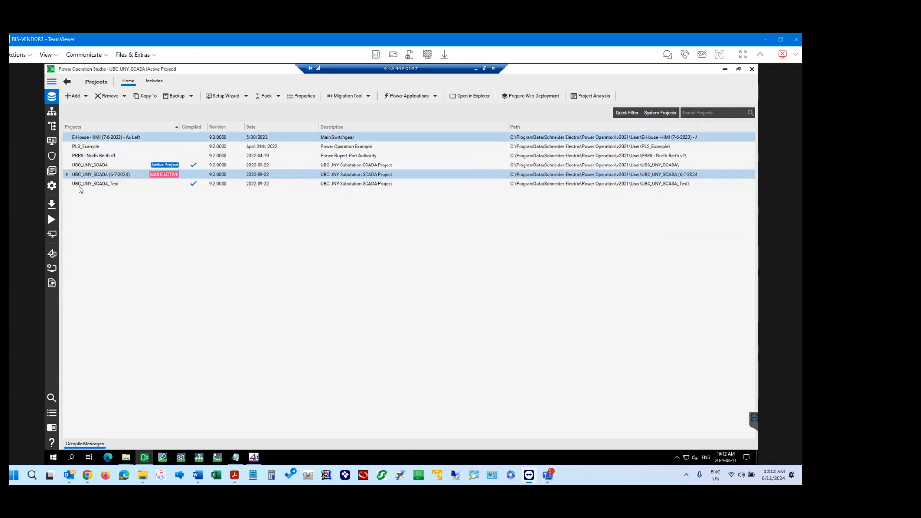
Widen the Path column to show full project paths and compare the UBC_UNY_SCADA, 6-7-2024 and Test project entries
{"action": "left_click", "coordinate": [96, 166], "text": "ctrl"}
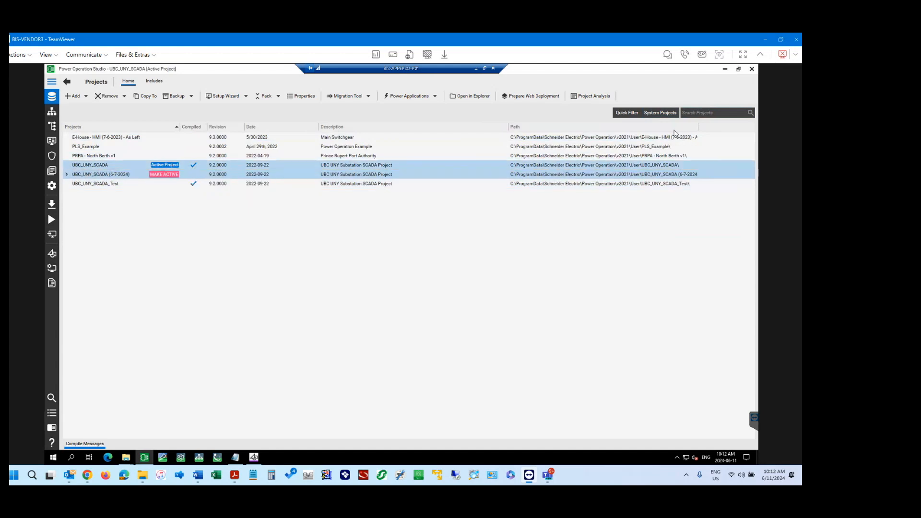
{"action": "left_click_drag", "start_coordinate": [698, 127], "coordinate": [709, 128]}
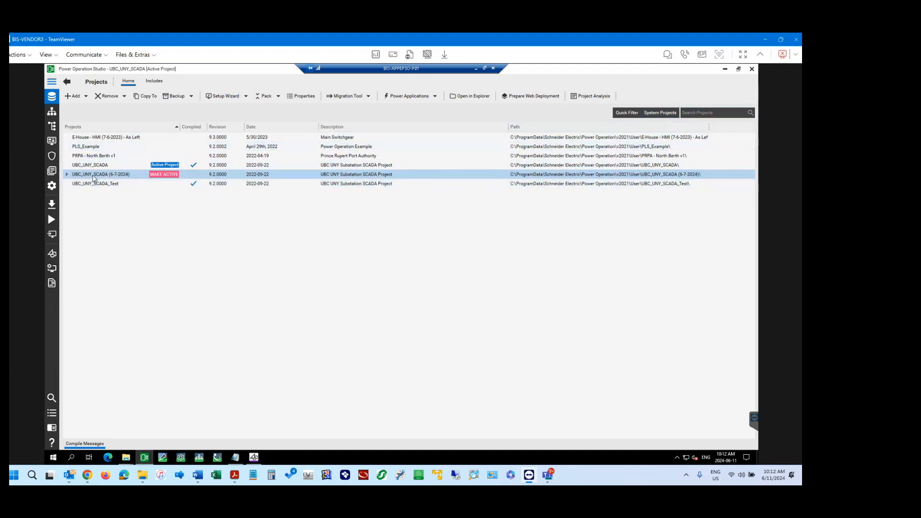
{"action": "left_click", "coordinate": [309, 187], "text": "shift"}
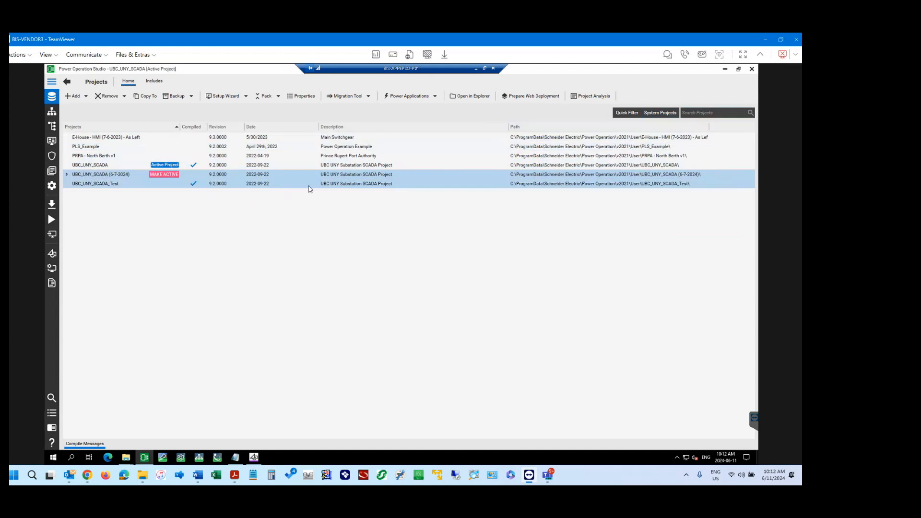
{"action": "left_click", "coordinate": [120, 164], "text": "shift"}
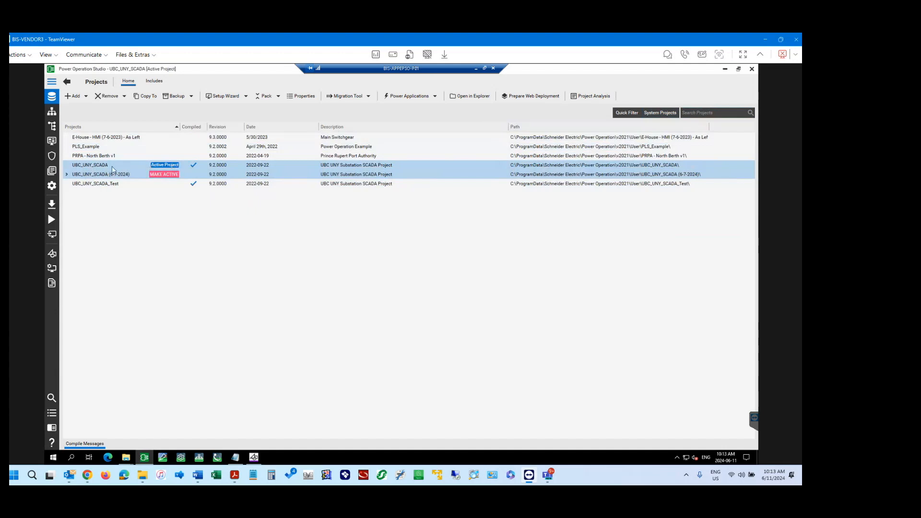
{"action": "left_click", "coordinate": [105, 165]}
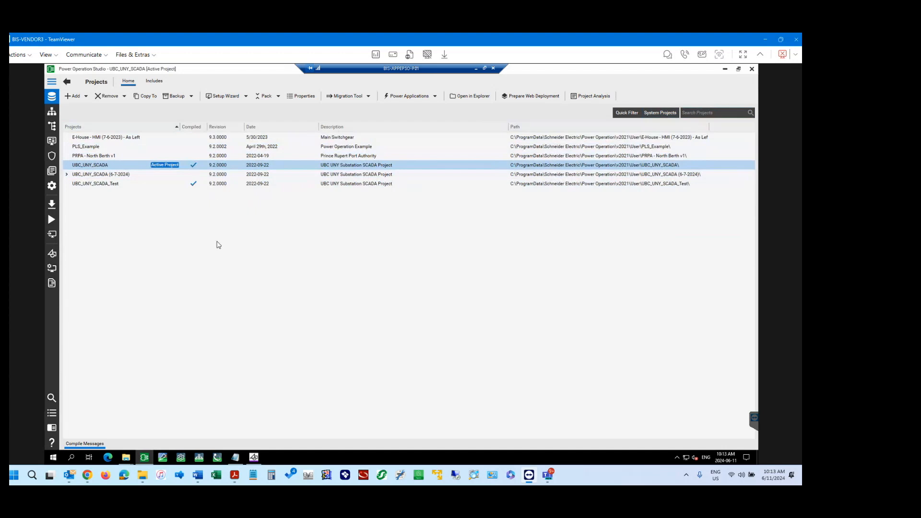
{"action": "left_click", "coordinate": [356, 176], "text": "ctrl"}
Open the EcoStruxure Power Operation 2021 Runtime Manager and move its window clear of the project entries
{"action": "left_click", "coordinate": [52, 458]}
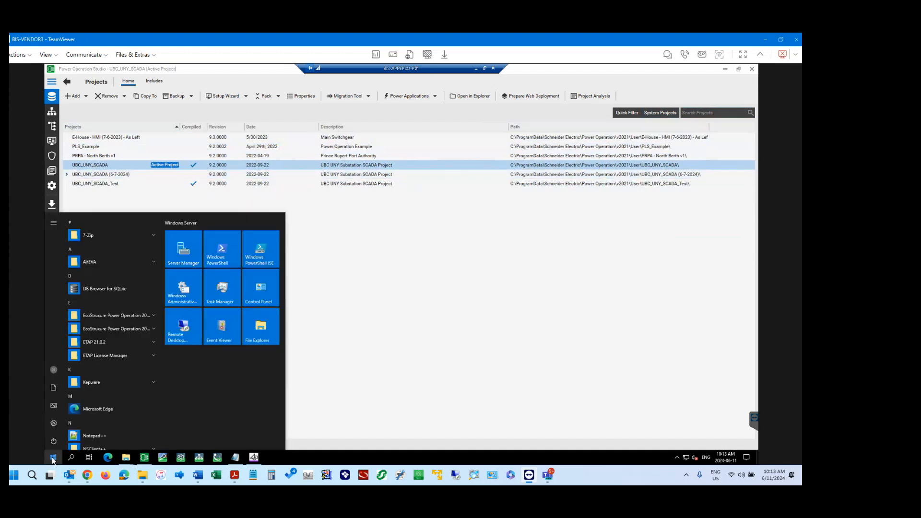
{"action": "type", "text": "runtime"}
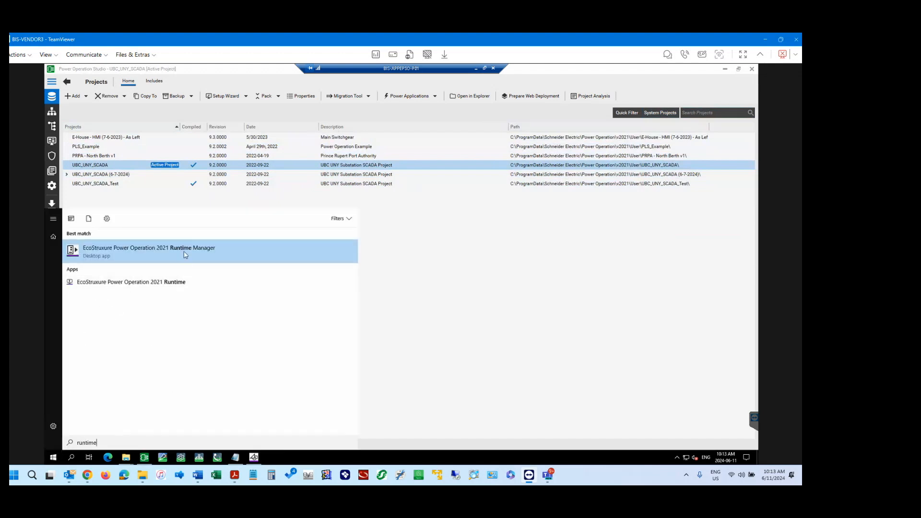
{"action": "left_click", "coordinate": [186, 250]}
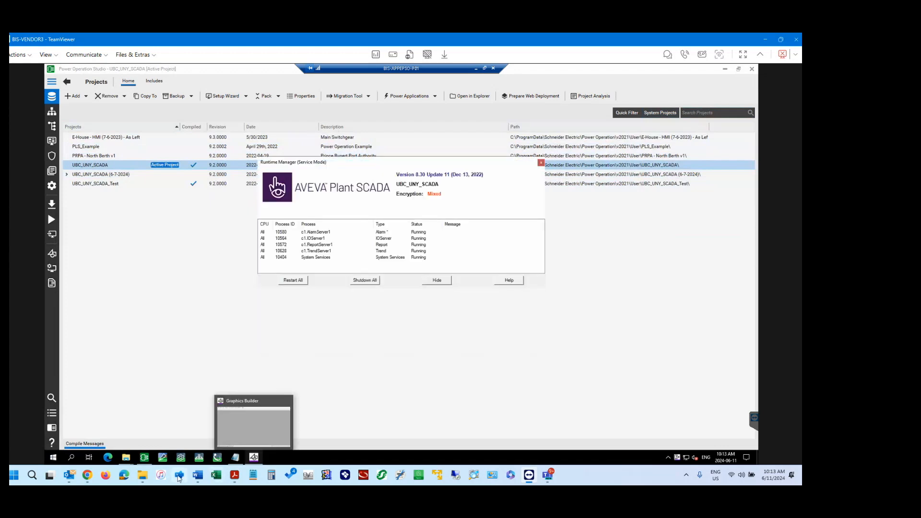
{"action": "left_click_drag", "start_coordinate": [338, 162], "coordinate": [321, 215]}
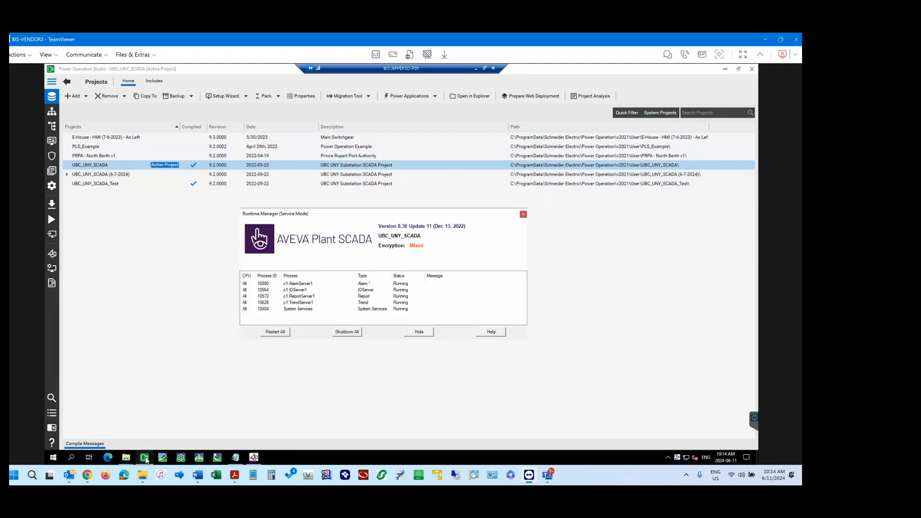
{"action": "mouse_move", "coordinate": [142, 461]}
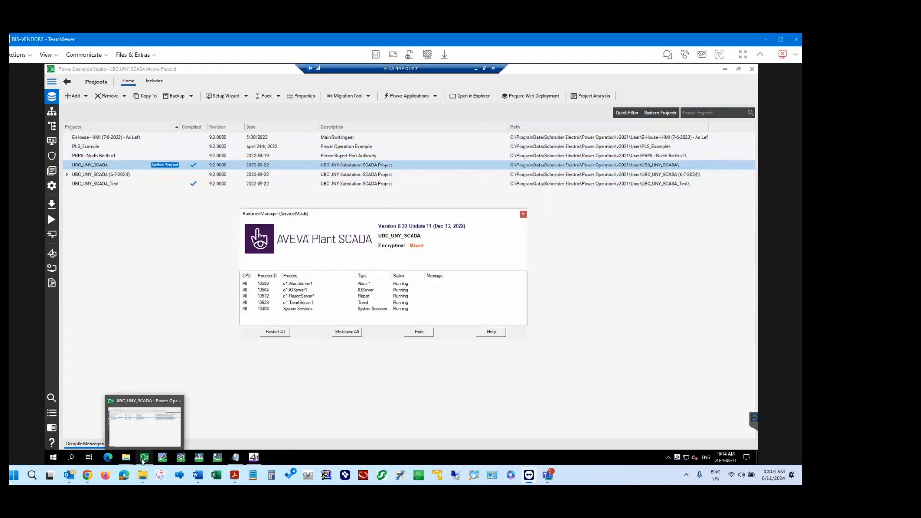
Open the Windows Services console and examine the AVEVA Plant SCADA Runtime Manager service
{"action": "left_click", "coordinate": [53, 457]}
{"action": "type", "text": "service"}
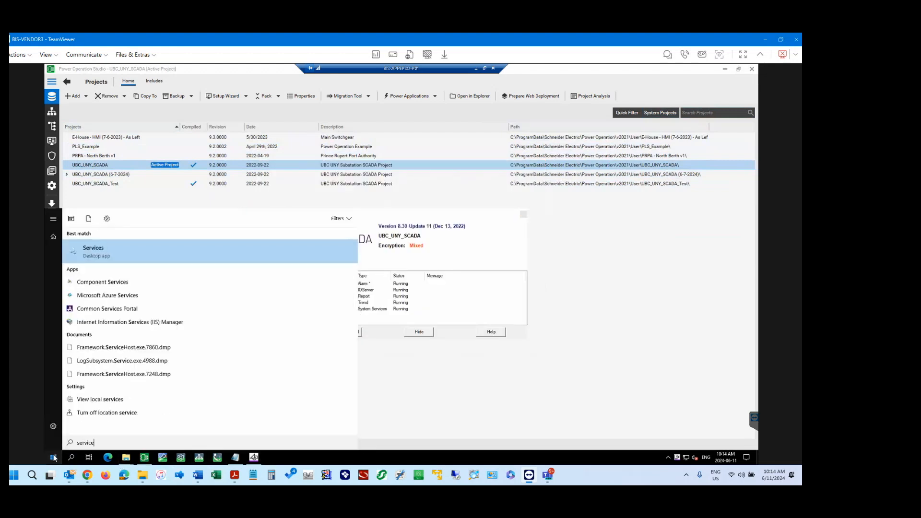
{"action": "left_click", "coordinate": [95, 253]}
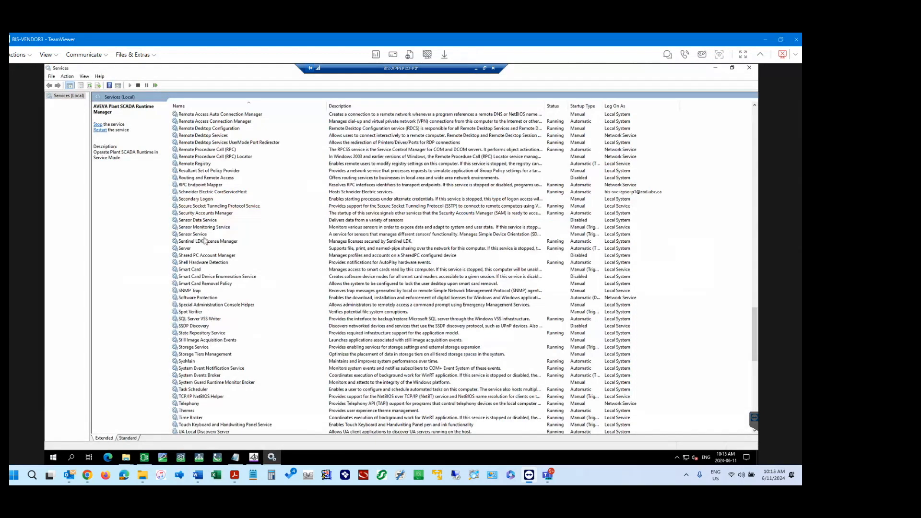
Switch back to Power Operation Studio and compare the UBC_UNY_SCADA project with its restored 6-7-2024 copy
{"action": "left_click", "coordinate": [144, 458]}
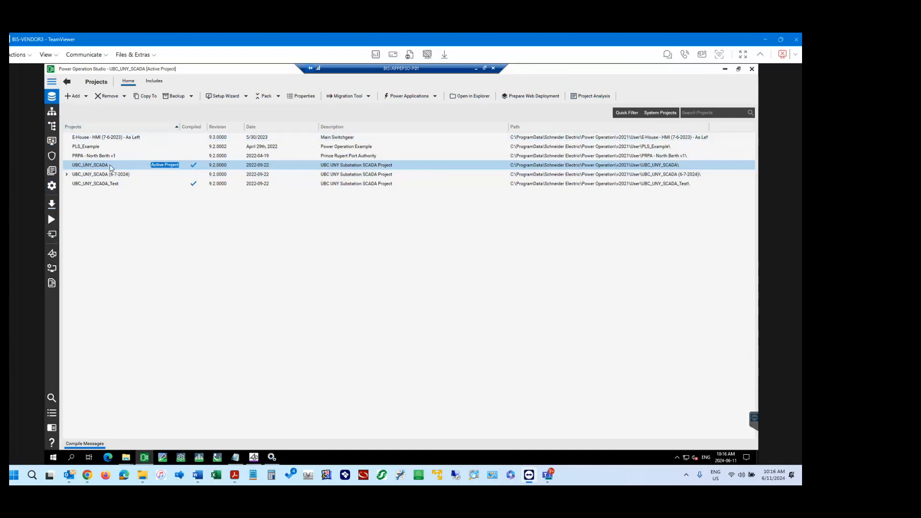
{"action": "left_click", "coordinate": [100, 177]}
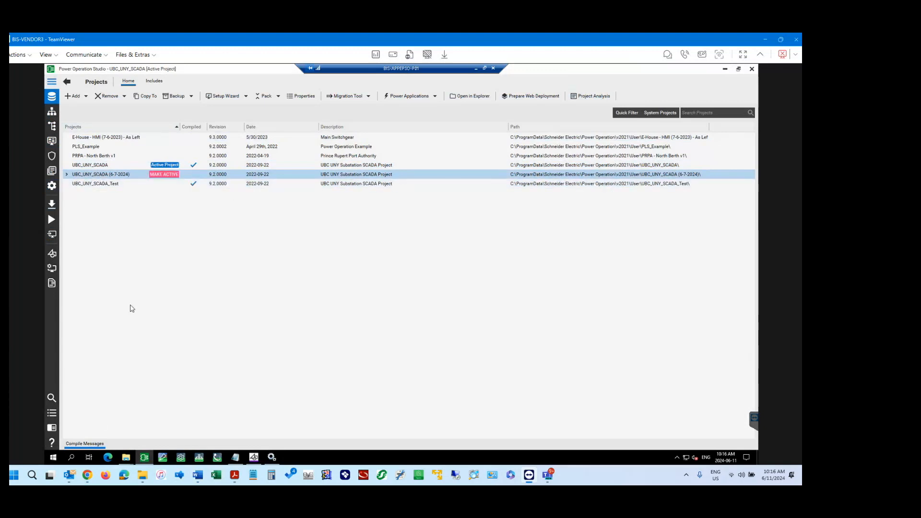
{"action": "left_click", "coordinate": [98, 165]}
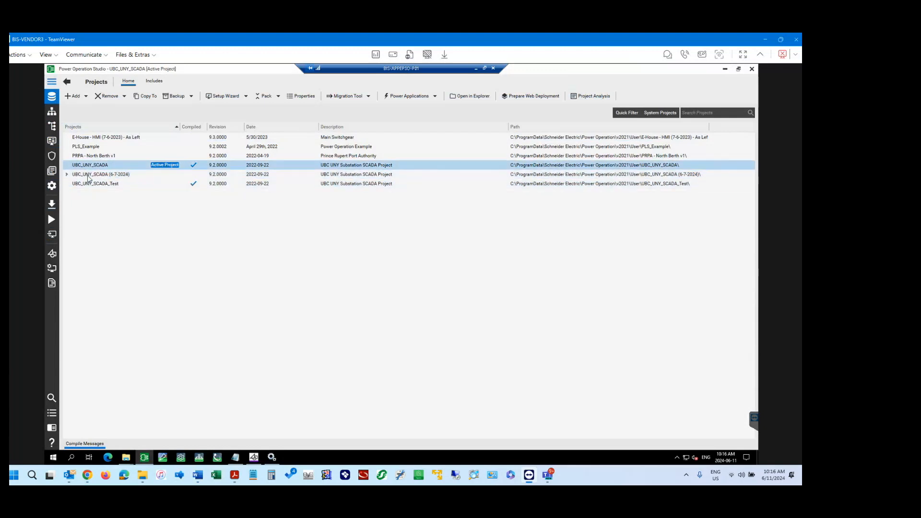
{"action": "mouse_move", "coordinate": [128, 462]}
View the deployment server settings and compile the active UBC_UNY_SCADA project
{"action": "left_click", "coordinate": [52, 235]}
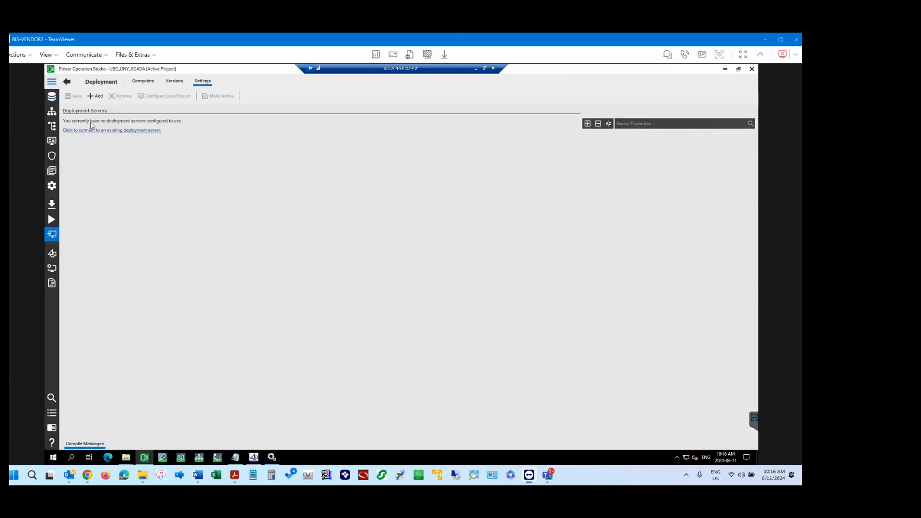
{"action": "left_click", "coordinate": [52, 206]}
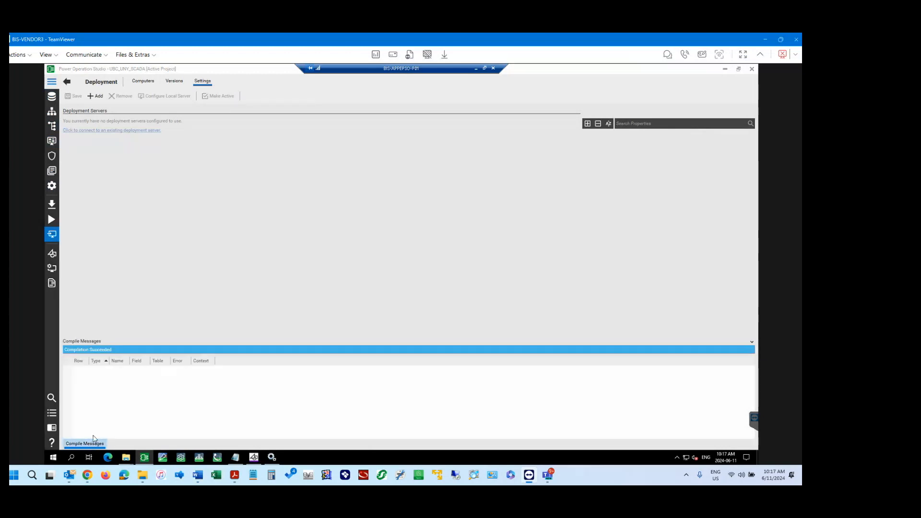
Return to the project list and make PRPA - North Berth v1 the active project
{"action": "left_click", "coordinate": [52, 96]}
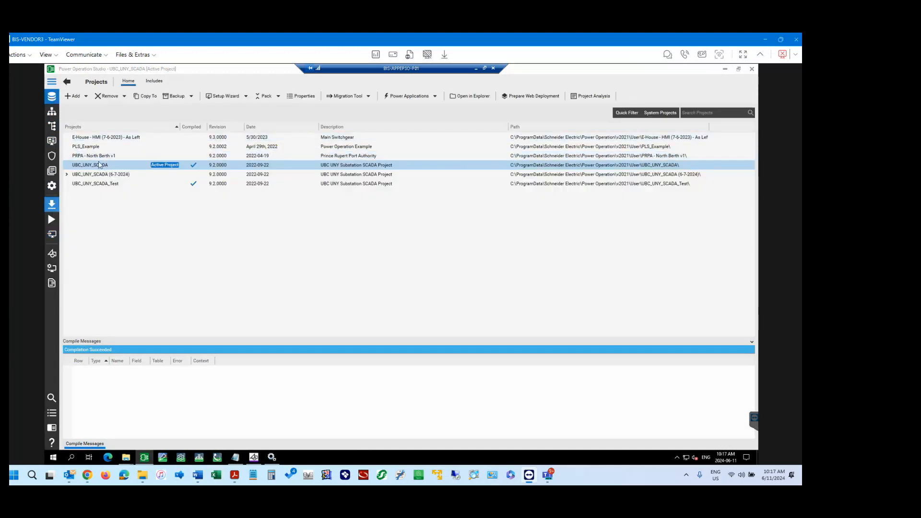
{"action": "left_click", "coordinate": [167, 157]}
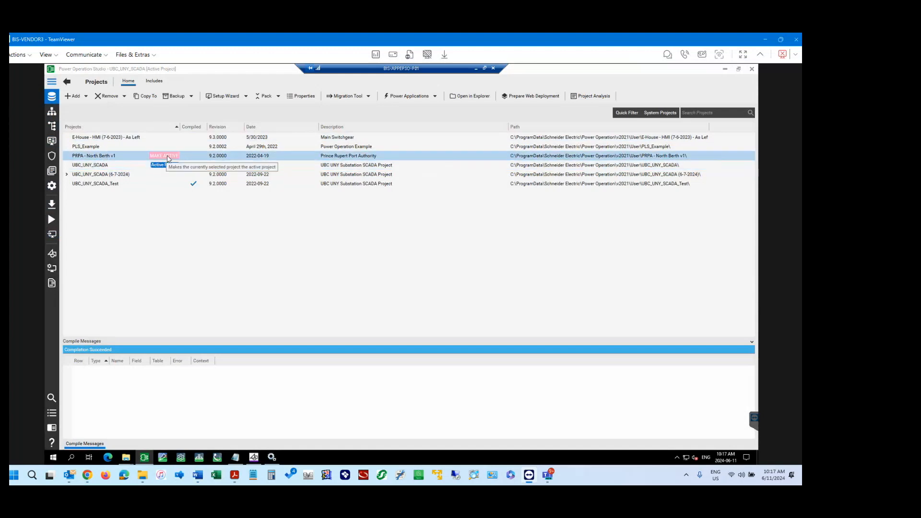
{"action": "left_click", "coordinate": [168, 156]}
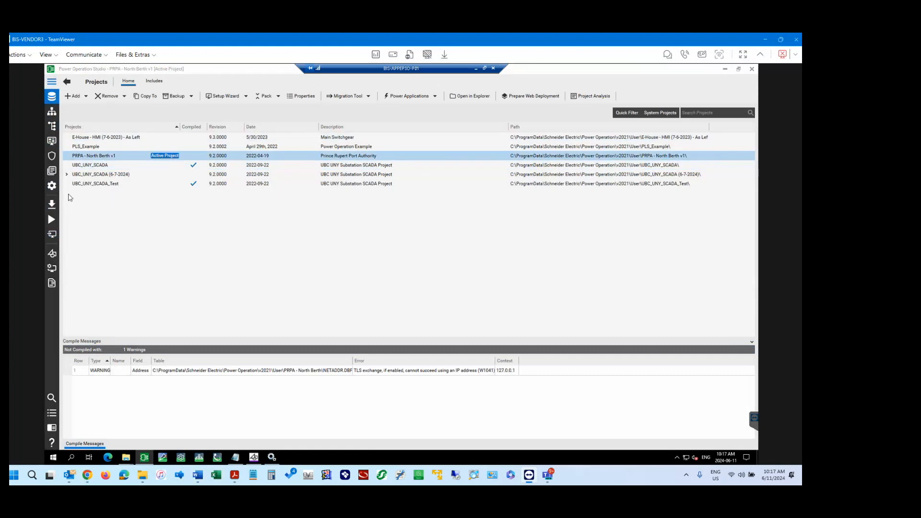
Make UBC_UNY_SCADA the active project again and compile it
{"action": "left_click", "coordinate": [132, 149], "text": "ctrl"}
{"action": "left_click_drag", "start_coordinate": [163, 157], "coordinate": [167, 166]}
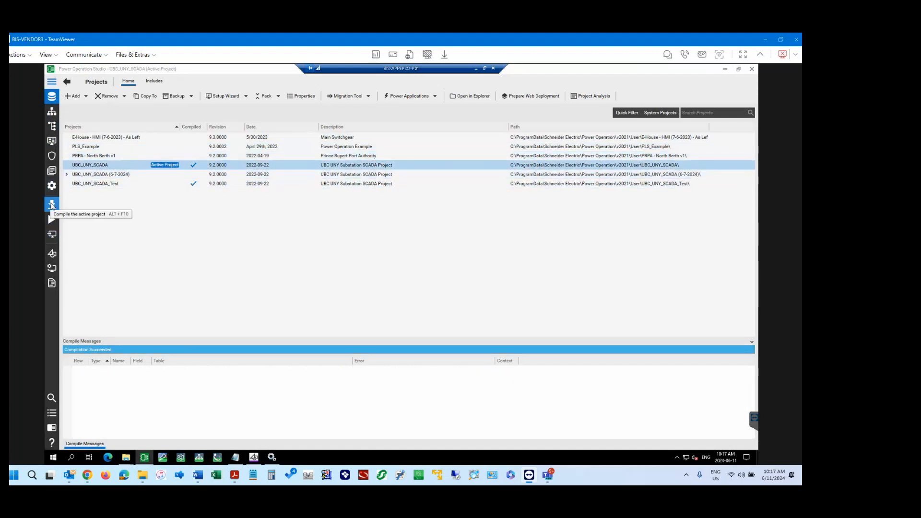
{"action": "left_click", "coordinate": [51, 205]}
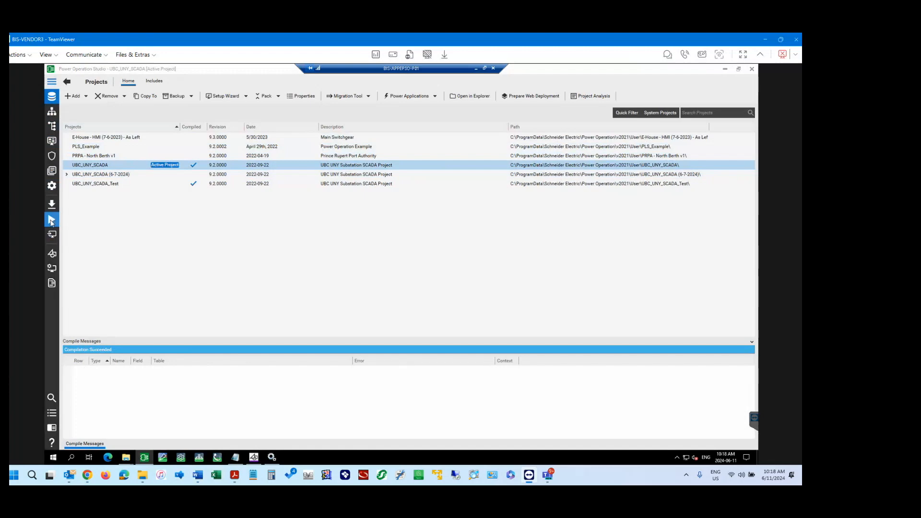
Minimize Power Operation Studio and Services, launch Power Operation Runtime from the Power Operation folder, and bring its client window forward
{"action": "left_click", "coordinate": [725, 69]}
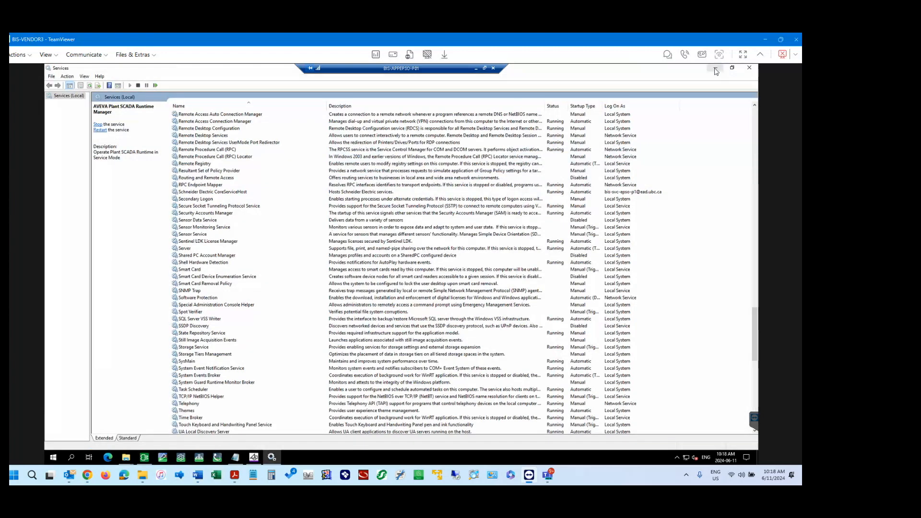
{"action": "left_click", "coordinate": [715, 70]}
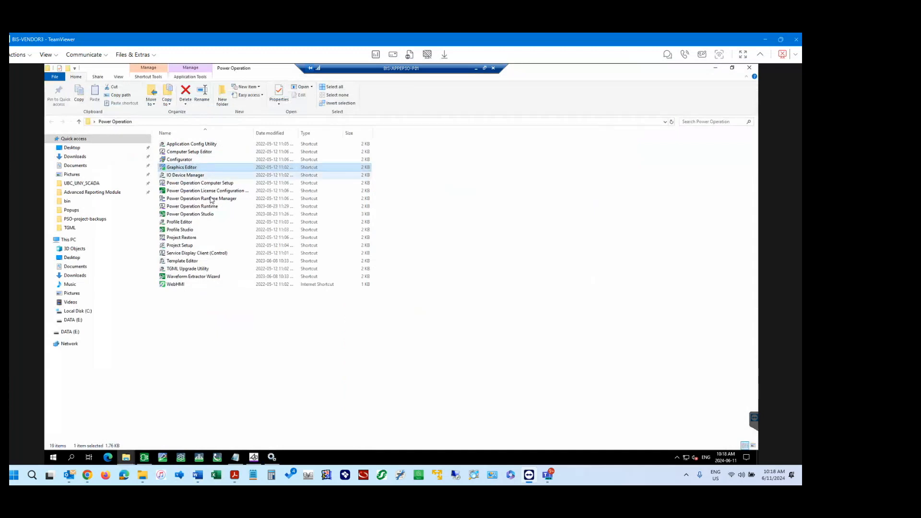
{"action": "left_click", "coordinate": [196, 207]}
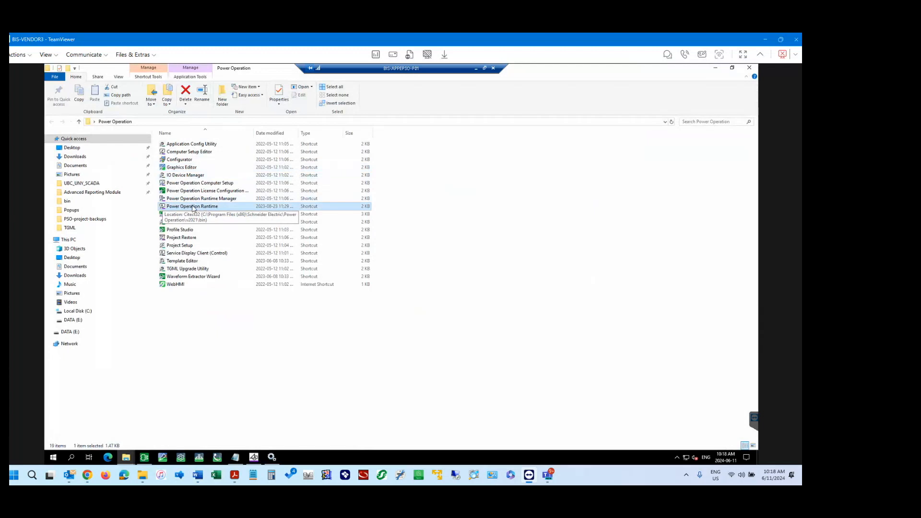
{"action": "double_click", "coordinate": [195, 207]}
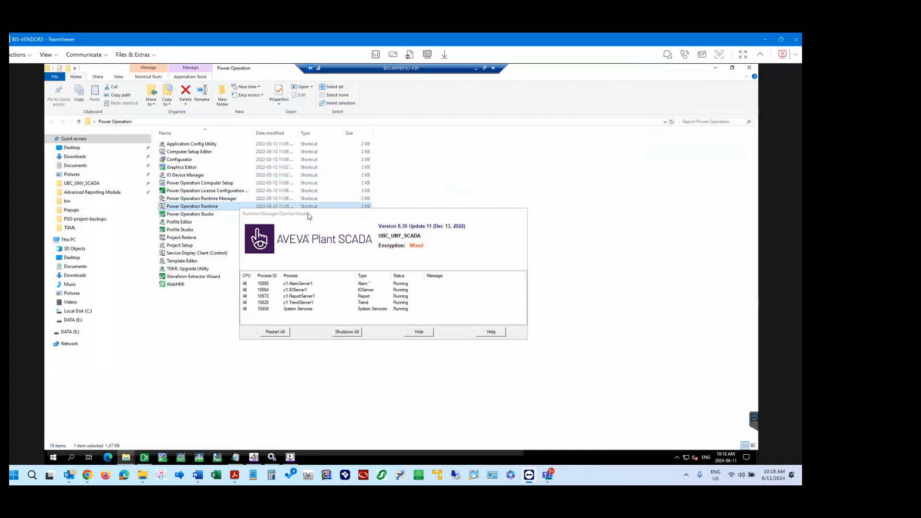
{"action": "left_click_drag", "start_coordinate": [308, 216], "coordinate": [345, 225]}
{"action": "left_click", "coordinate": [291, 457]}
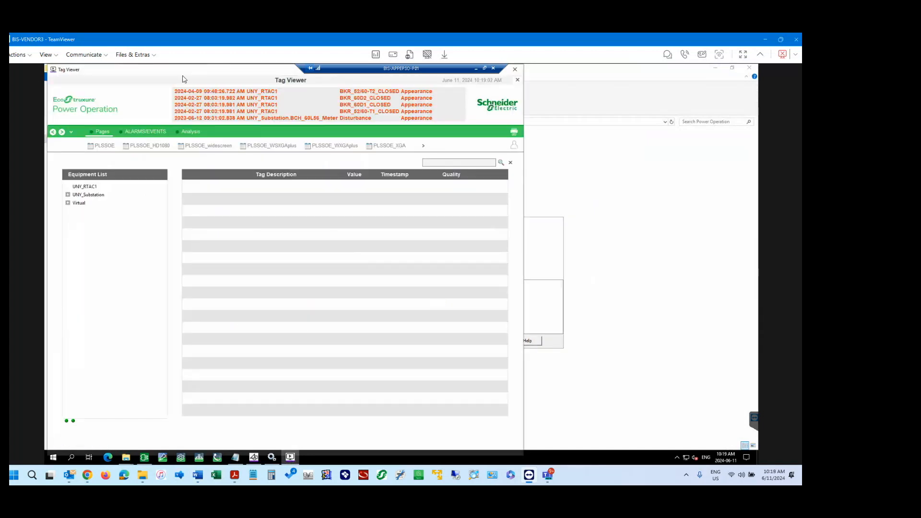
Compare the runtime client's Tag Viewer page with the server processes in Runtime Manager, dismissing the Service Tools notification
{"action": "mouse_move", "coordinate": [127, 70]}
{"action": "left_mouse_down"}
{"action": "mouse_move", "coordinate": [191, 72]}
{"action": "mouse_move", "coordinate": [127, 72]}
{"action": "left_mouse_up"}
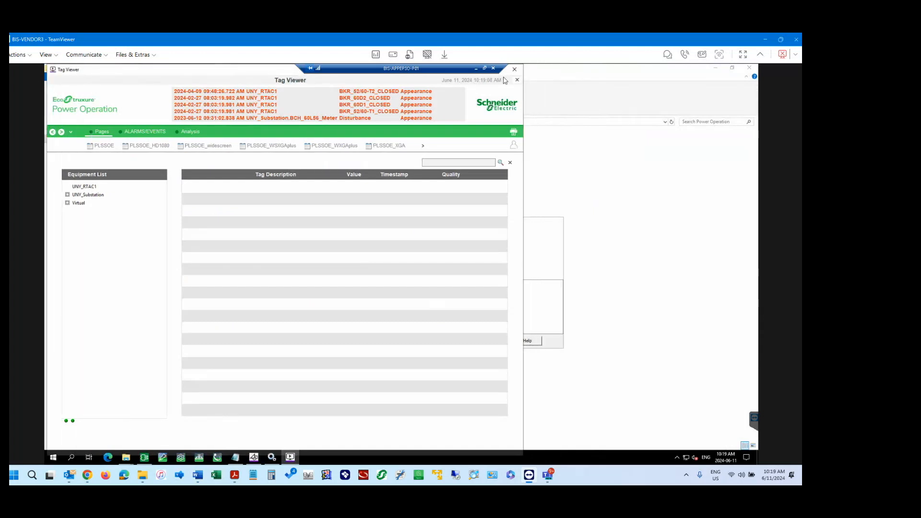
{"action": "left_click", "coordinate": [536, 231]}
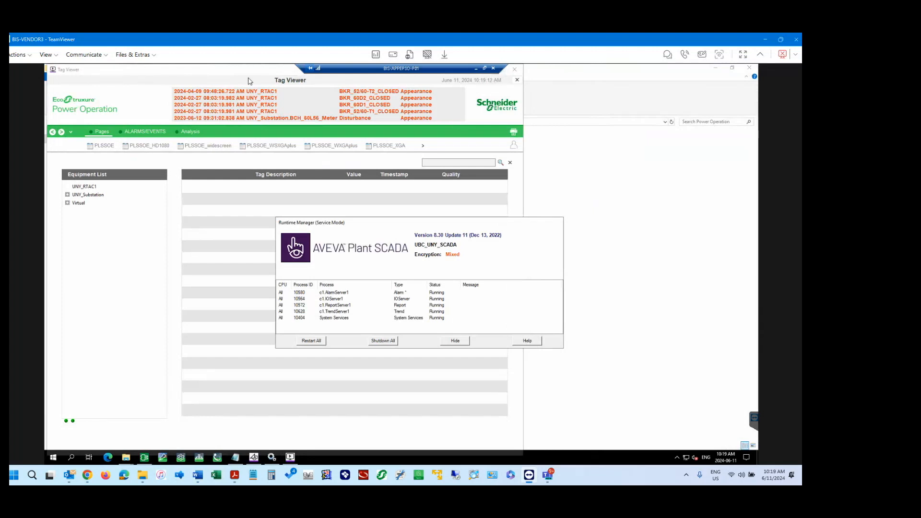
{"action": "left_click", "coordinate": [282, 91]}
{"action": "left_click_drag", "start_coordinate": [282, 91], "coordinate": [259, 70]}
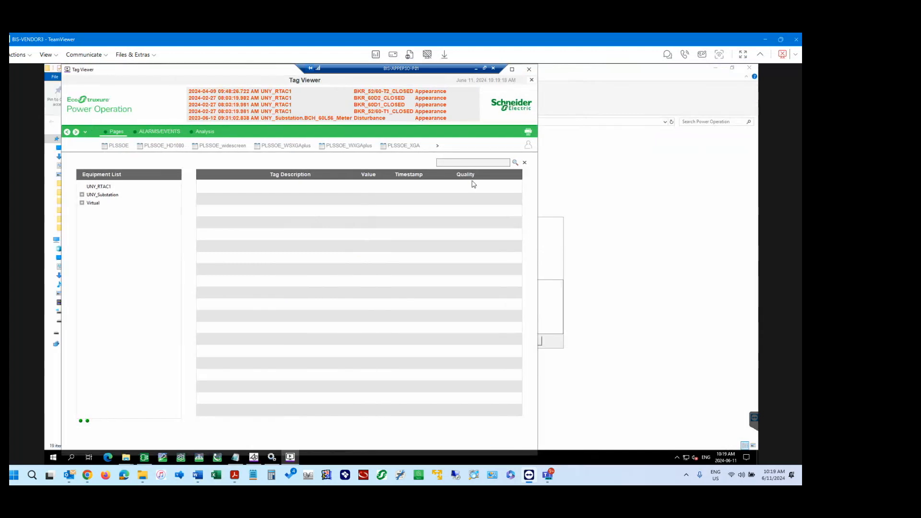
{"action": "left_click", "coordinate": [545, 232]}
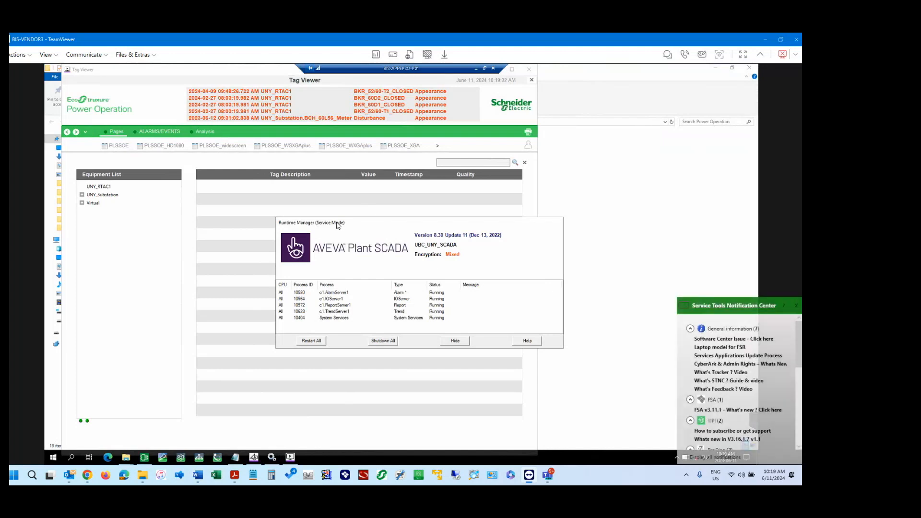
{"action": "left_click", "coordinate": [796, 305]}
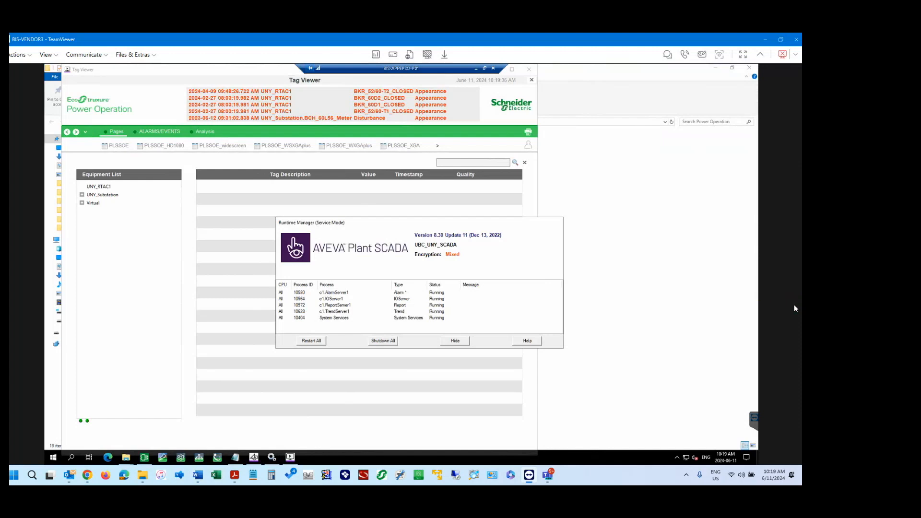
{"action": "left_click", "coordinate": [402, 217]}
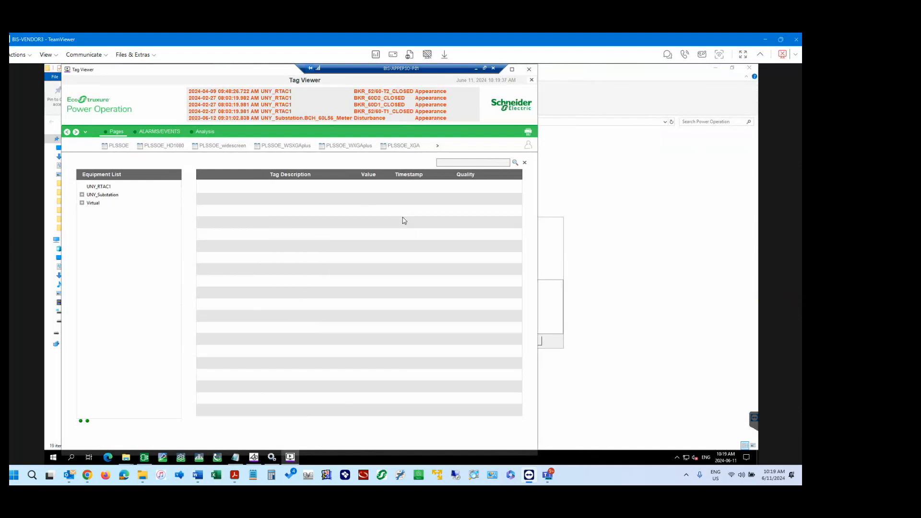
{"action": "left_click", "coordinate": [545, 235]}
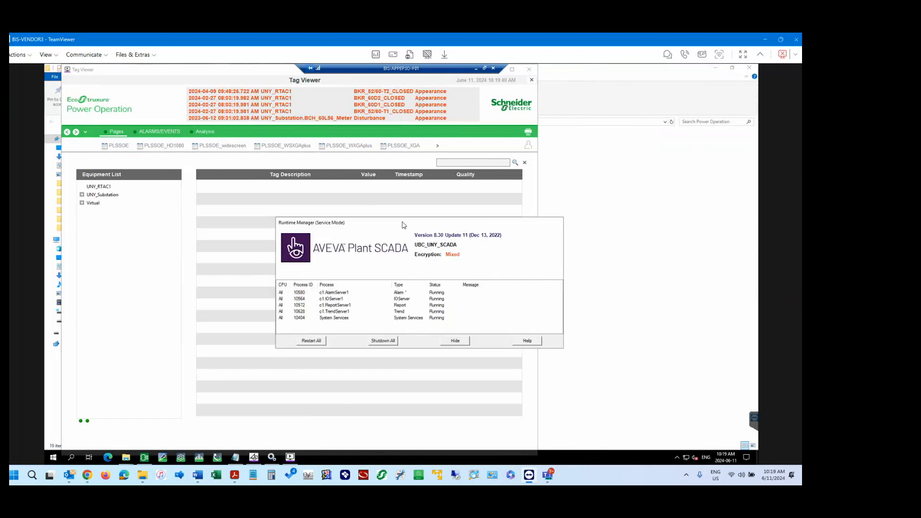
{"action": "left_click", "coordinate": [662, 238]}
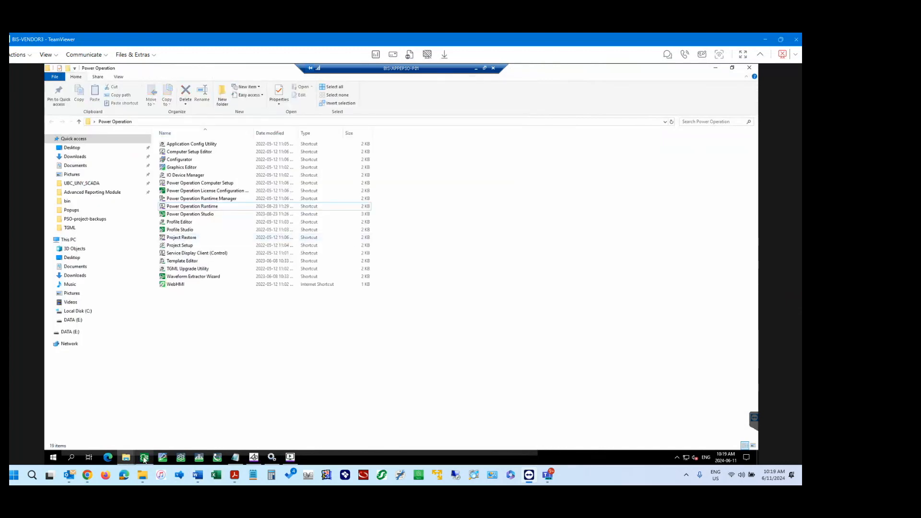
Open Runtime Manager for the running UBC_UNY_SCADA project and examine its server processes and the Restart All option
{"action": "mouse_move", "coordinate": [144, 459]}
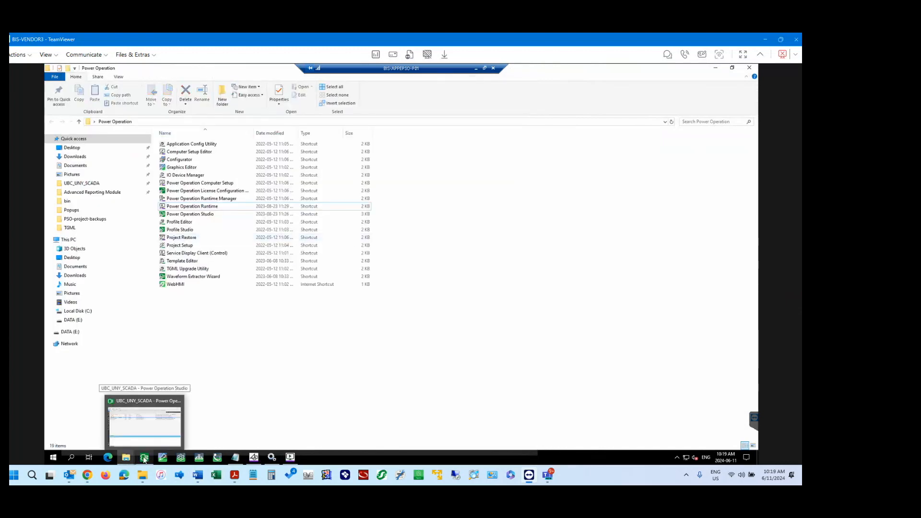
{"action": "mouse_move", "coordinate": [288, 458]}
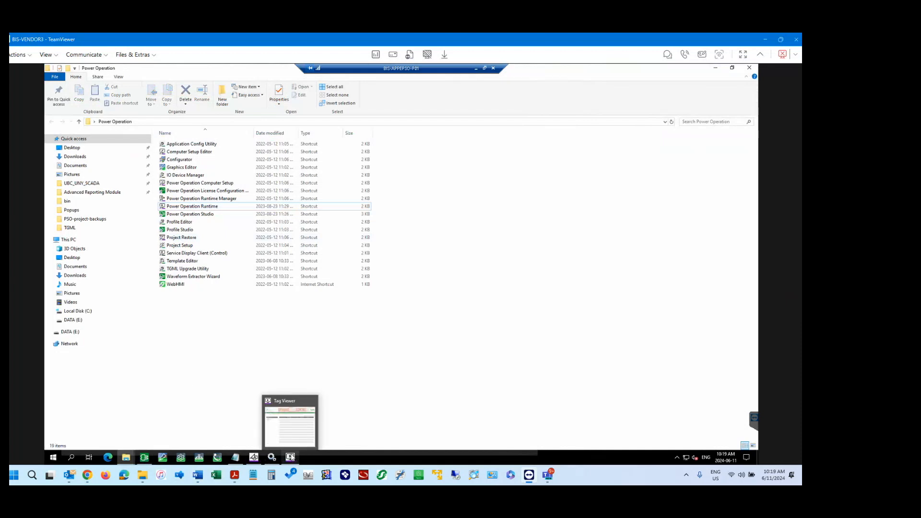
{"action": "left_click", "coordinate": [676, 457]}
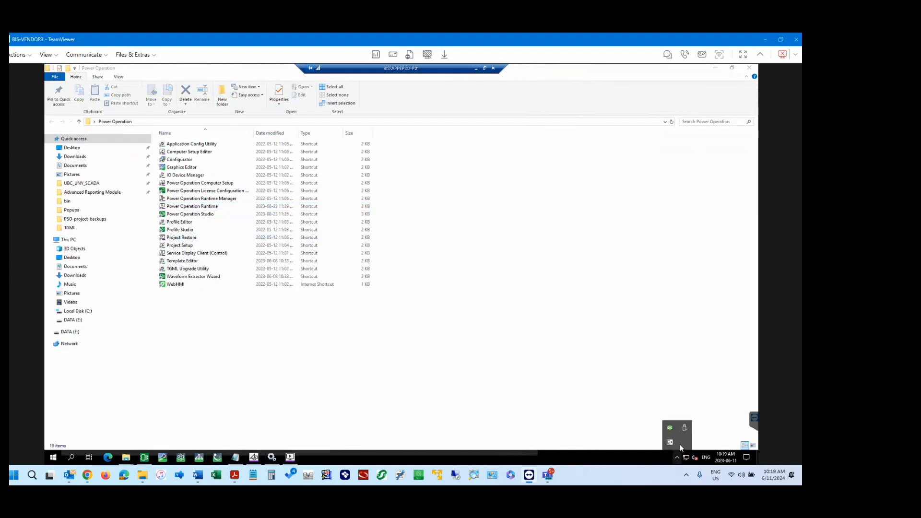
{"action": "left_click", "coordinate": [670, 443]}
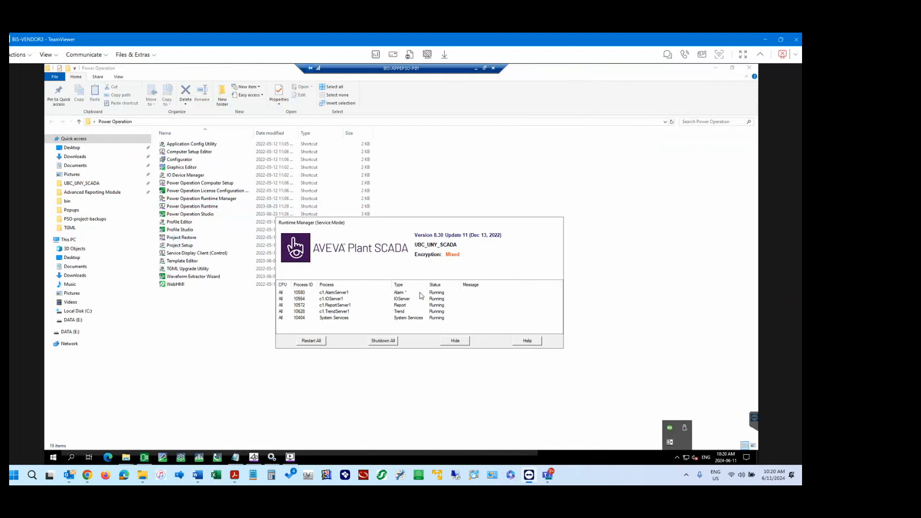
{"action": "mouse_move", "coordinate": [421, 295]}
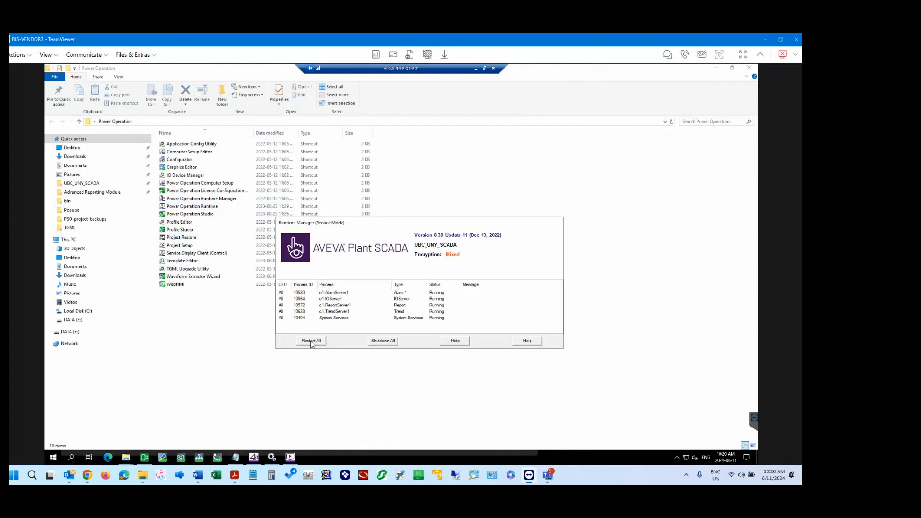
{"action": "left_click_drag", "start_coordinate": [374, 222], "coordinate": [373, 214]}
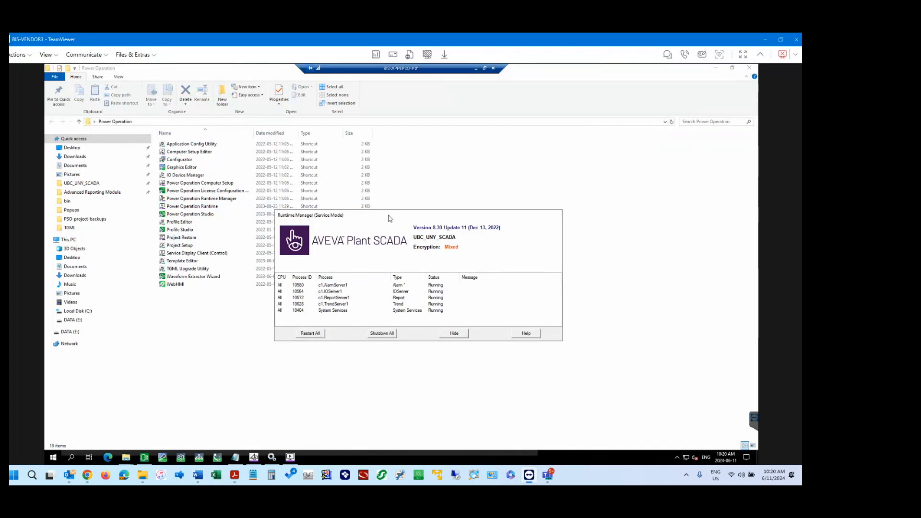
Close the Tag Viewer runtime client and clear away the folder windows to return to Power Operation Studio
{"action": "left_click", "coordinate": [715, 70]}
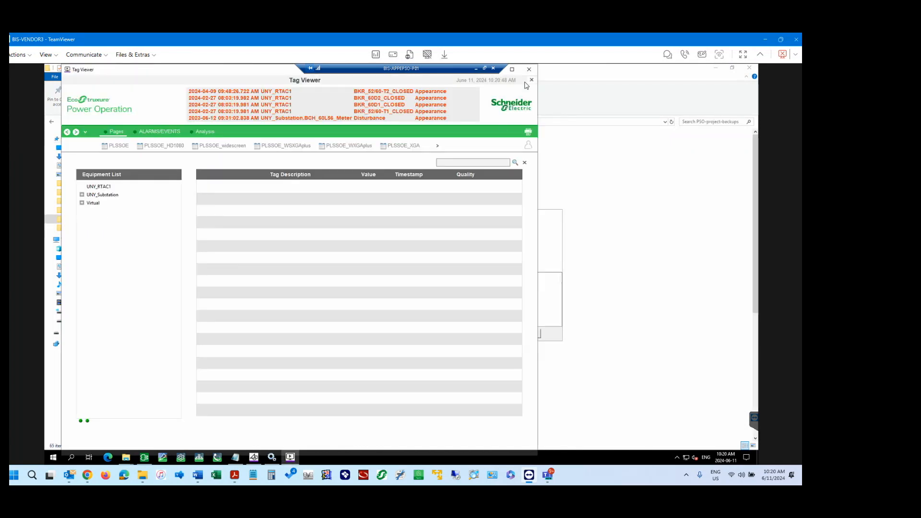
{"action": "left_click", "coordinate": [529, 70]}
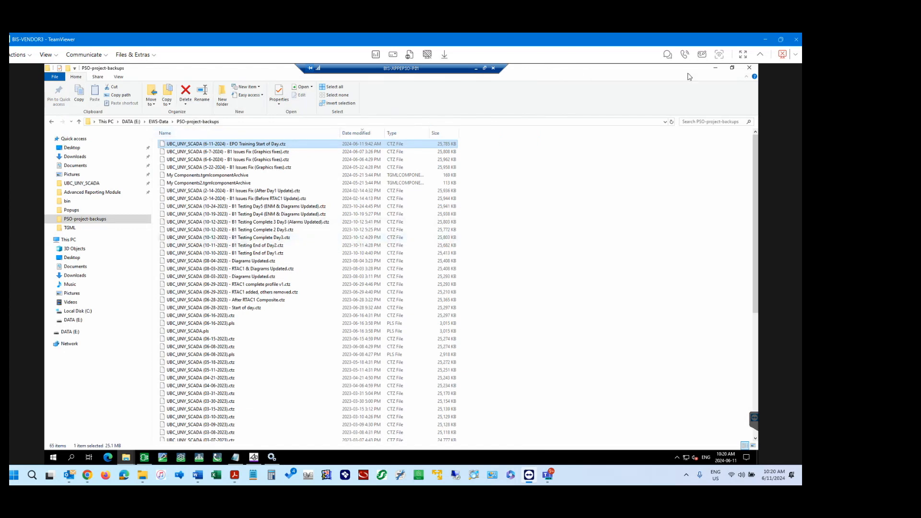
{"action": "left_click", "coordinate": [715, 70]}
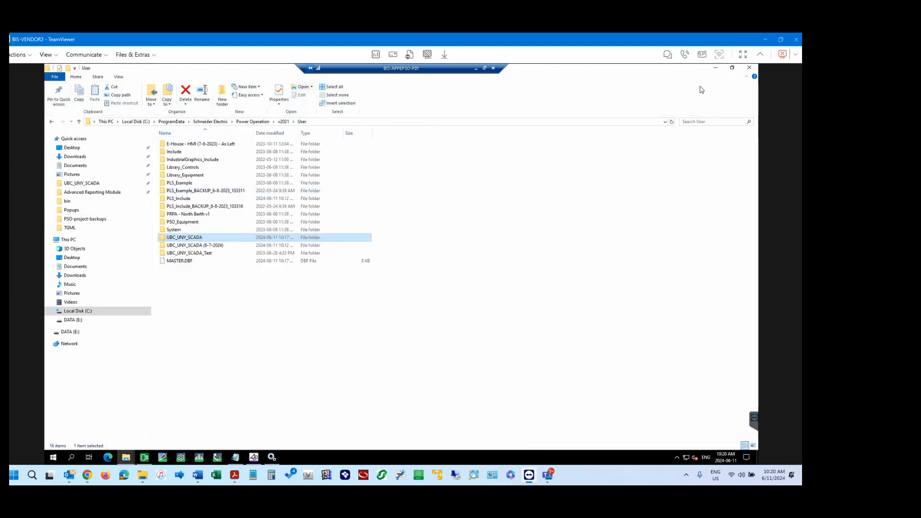
{"action": "left_click", "coordinate": [145, 460]}
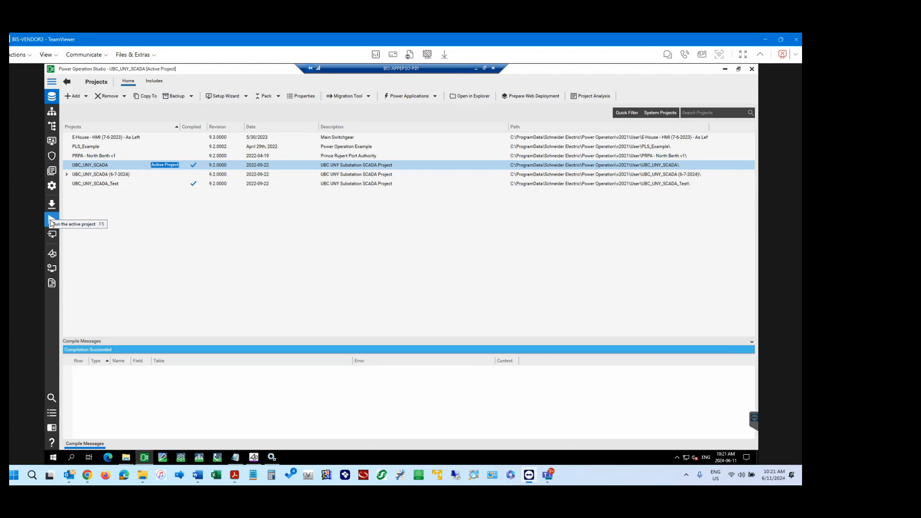
Look at the run command for the active project and the Power Operation Runtime shortcut, checking the notification area for Runtime Manager
{"action": "left_click", "coordinate": [52, 221]}
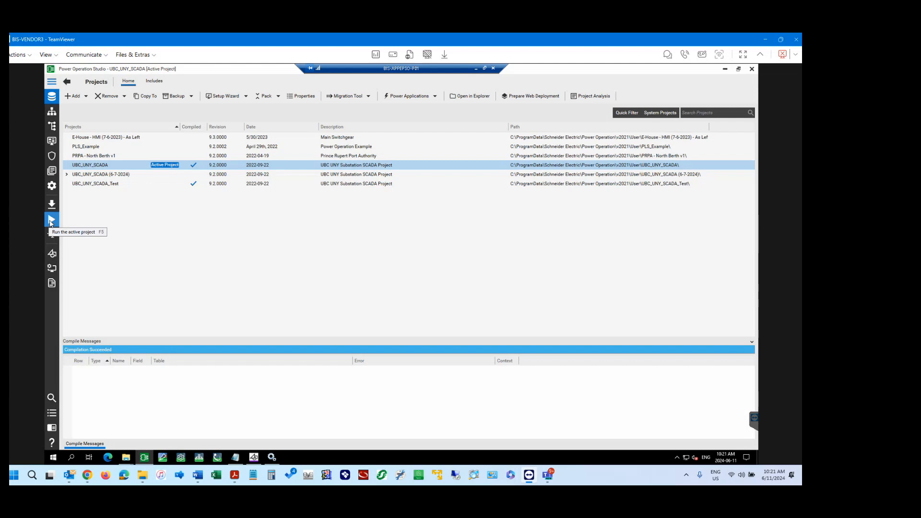
{"action": "left_click", "coordinate": [677, 458]}
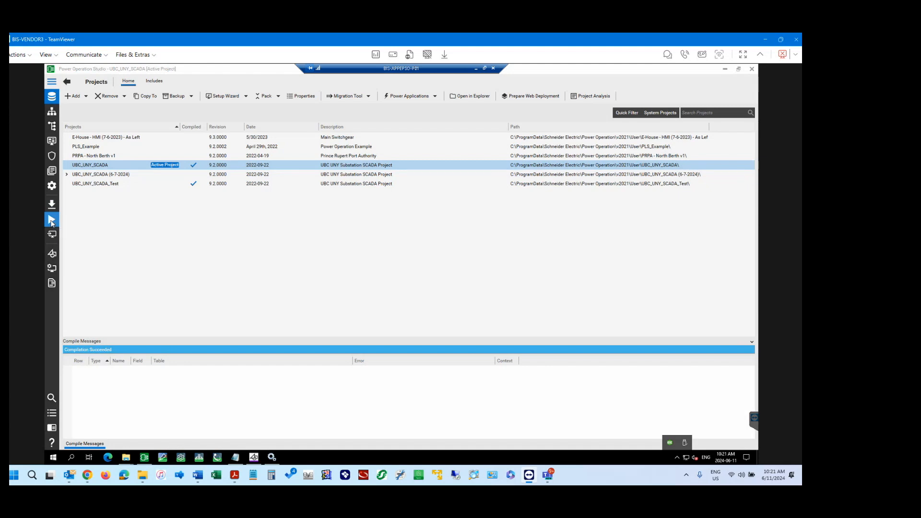
{"action": "mouse_move", "coordinate": [127, 455]}
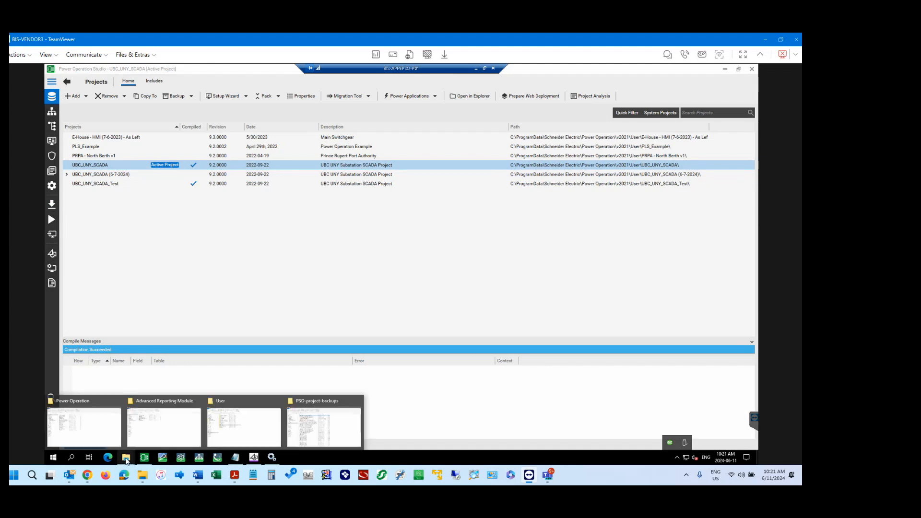
{"action": "left_click", "coordinate": [115, 432]}
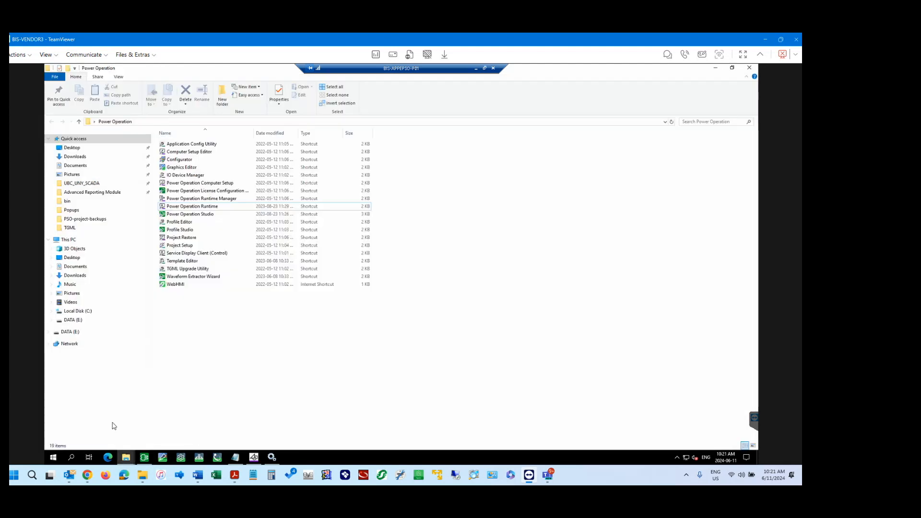
{"action": "left_click", "coordinate": [177, 206]}
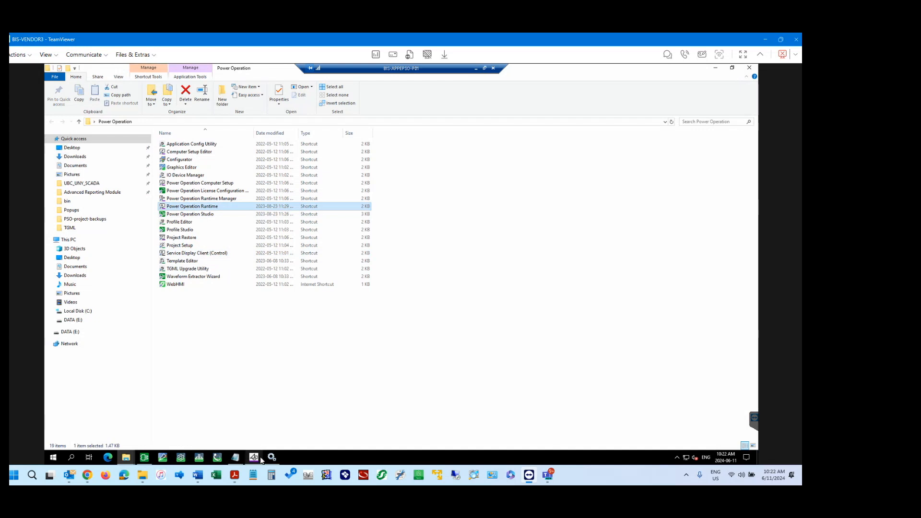
{"action": "mouse_move", "coordinate": [254, 461]}
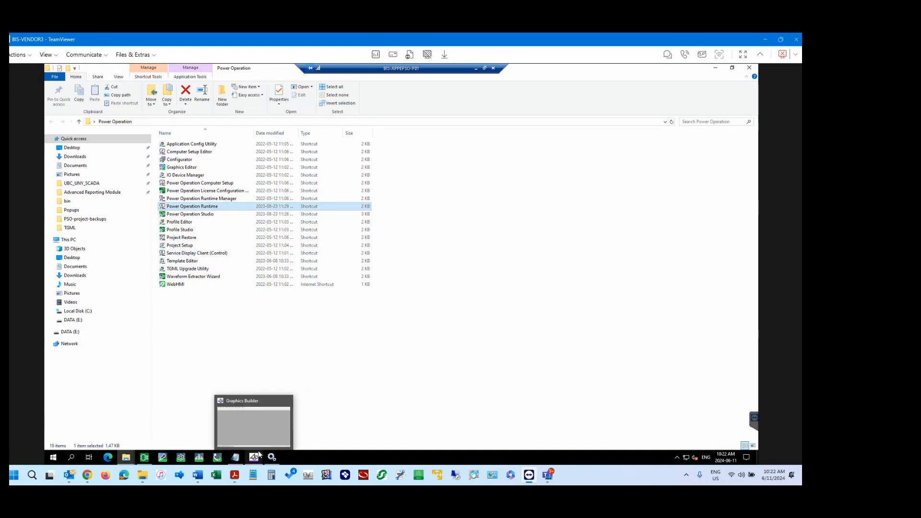
Search Windows for EcoStruxure Power Operation 2021 Runtime Manager, launch it, and check how long the server processes have been running
{"action": "left_click", "coordinate": [52, 457]}
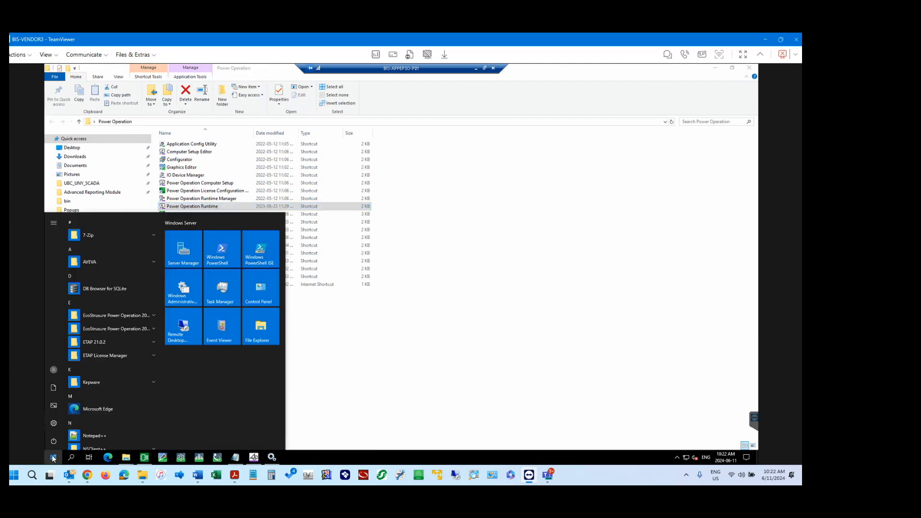
{"action": "type", "text": "runtime"}
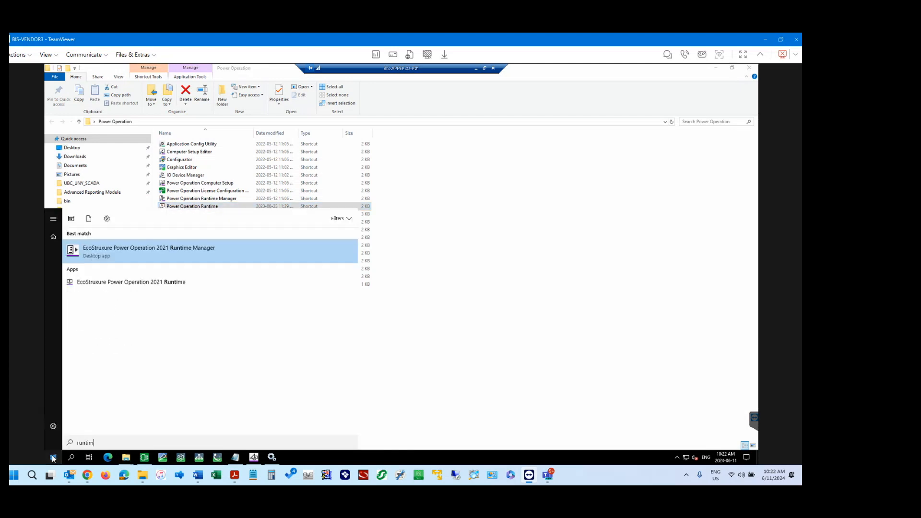
{"action": "left_click", "coordinate": [188, 252]}
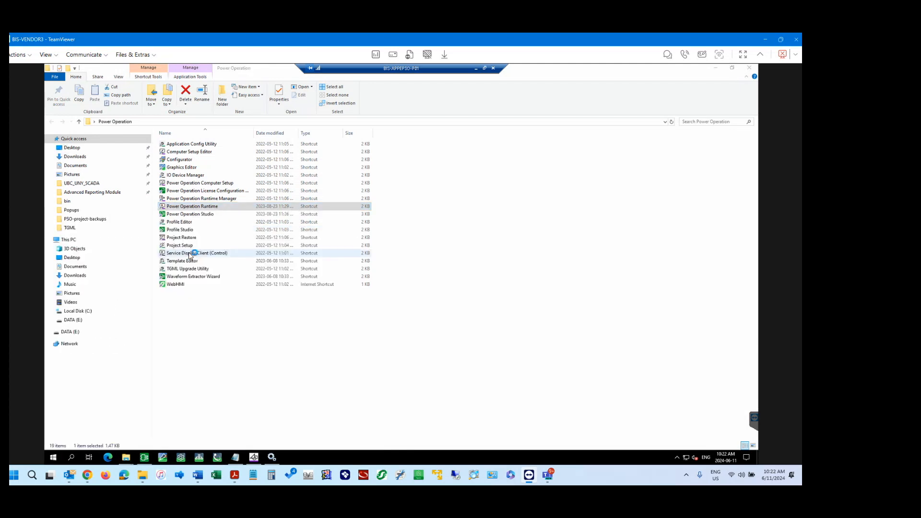
{"action": "left_click", "coordinate": [676, 457]}
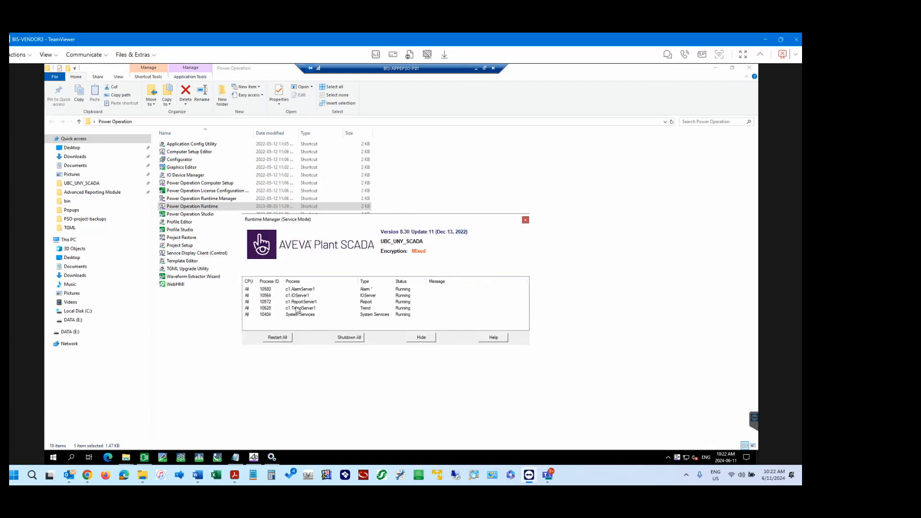
{"action": "mouse_move", "coordinate": [296, 310]}
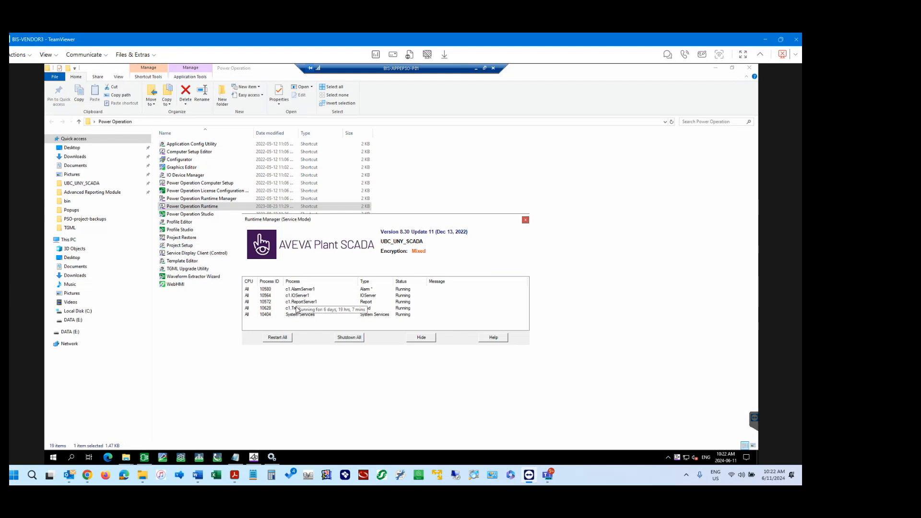
Return to Power Operation Studio, bring Runtime Manager up over the project list, and select the c1.IOServer1 process
{"action": "left_click", "coordinate": [715, 70]}
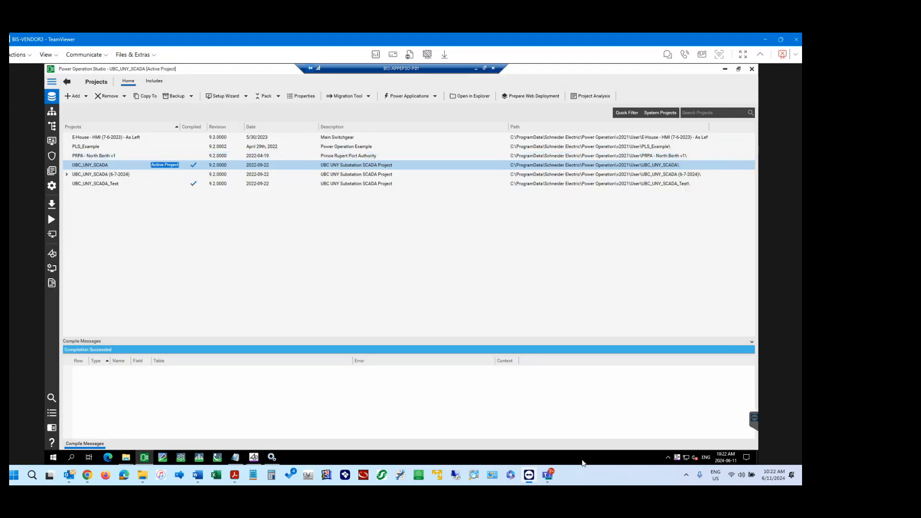
{"action": "left_click", "coordinate": [677, 457]}
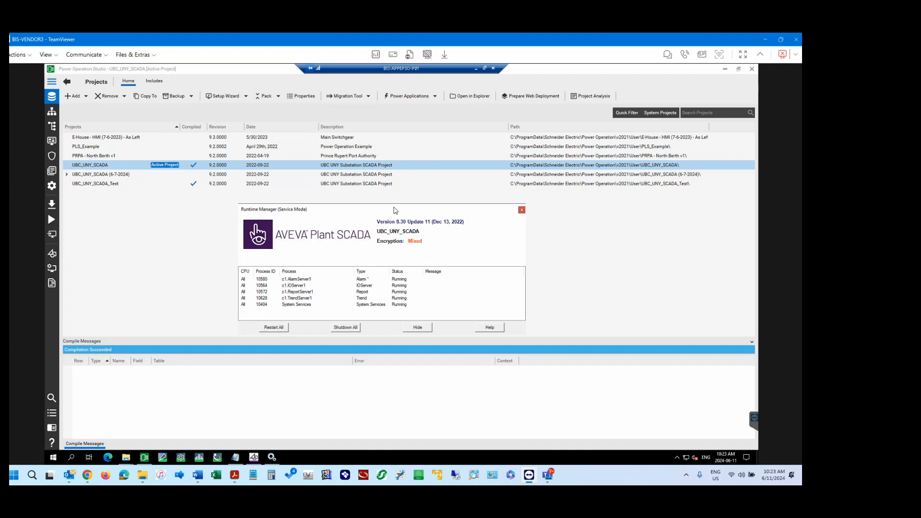
{"action": "left_click_drag", "start_coordinate": [395, 210], "coordinate": [390, 195]}
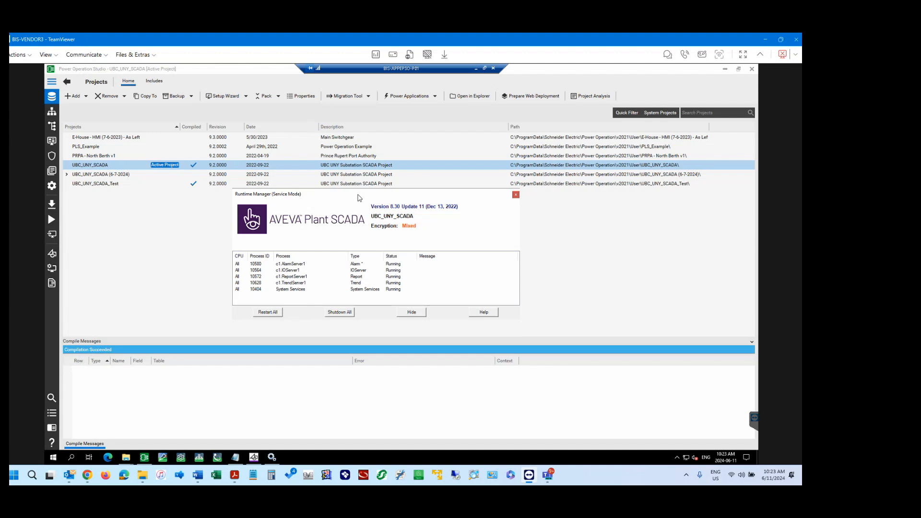
{"action": "left_click_drag", "start_coordinate": [359, 197], "coordinate": [364, 205]}
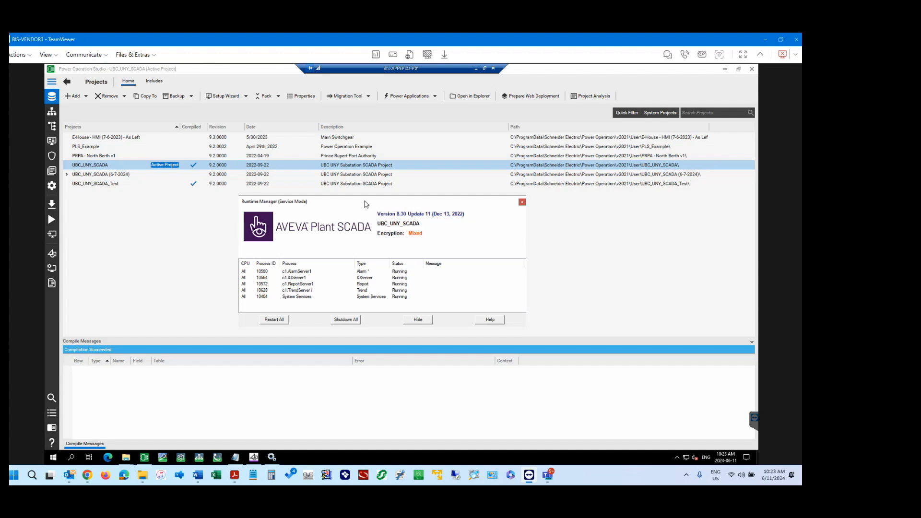
{"action": "left_click", "coordinate": [324, 278]}
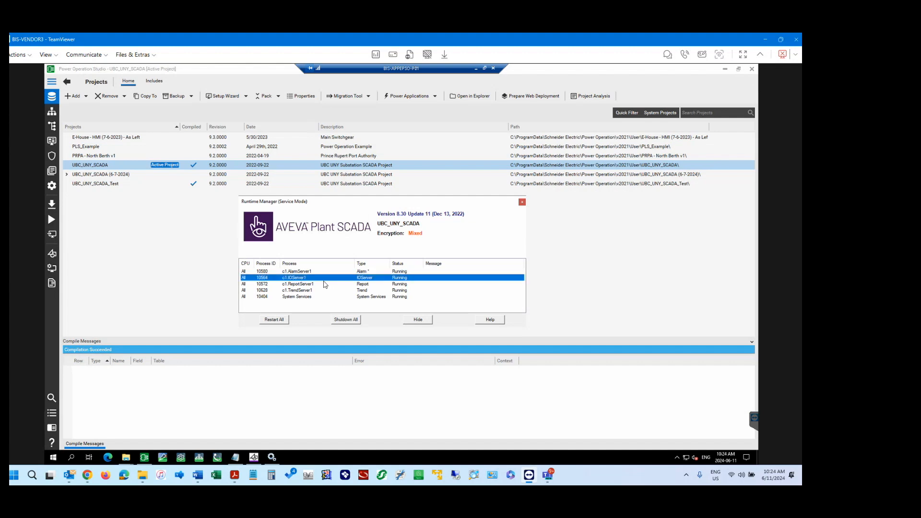